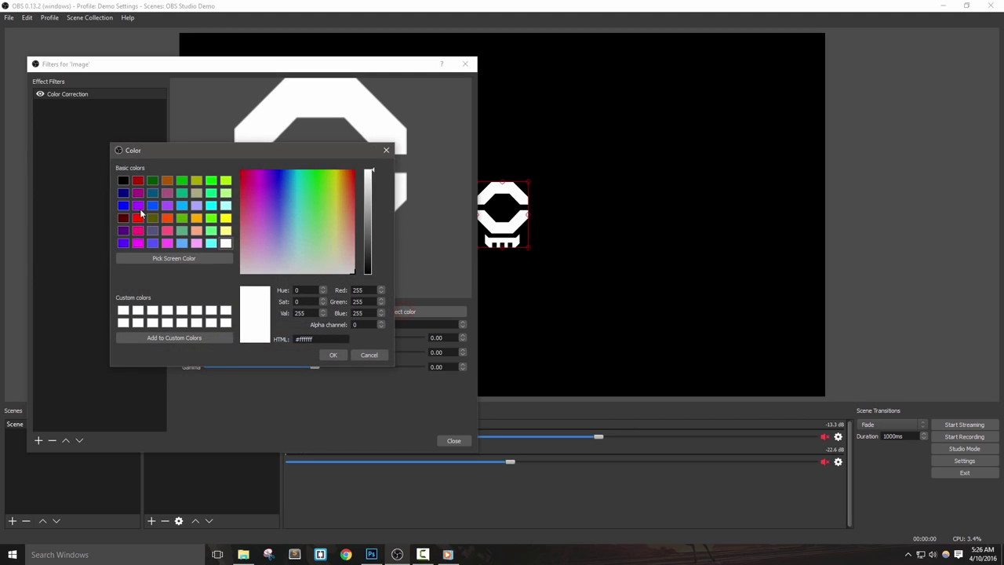
Set the Image source's Color Correction colour to dark red (#aa0000) and close its filters window.
{"action": "left_click", "coordinate": [138, 180]}
{"action": "left_click", "coordinate": [335, 355]}
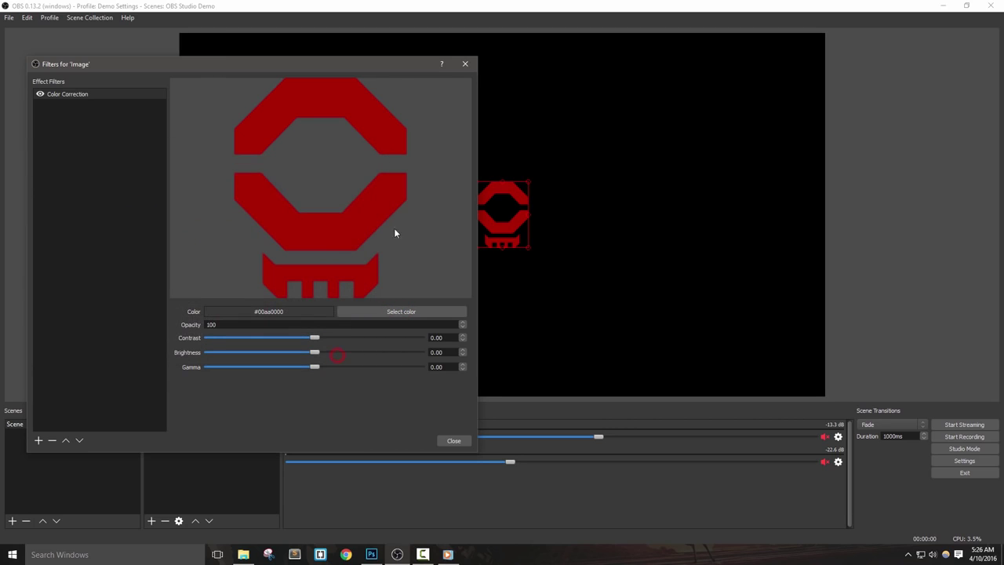
{"action": "left_click", "coordinate": [453, 440]}
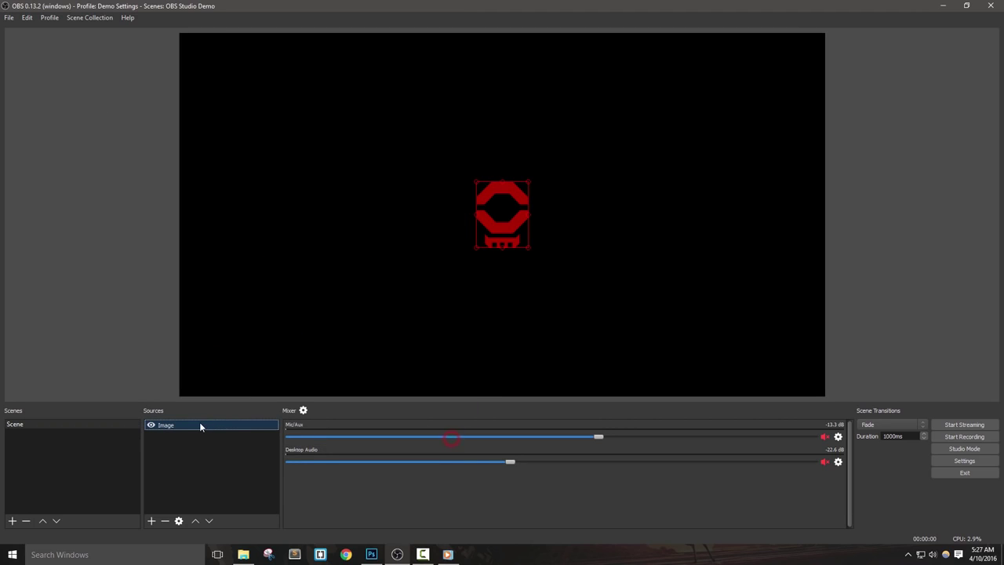
Remove the Image source from the scene.
{"action": "right_click", "coordinate": [200, 422]}
{"action": "left_click", "coordinate": [222, 459]}
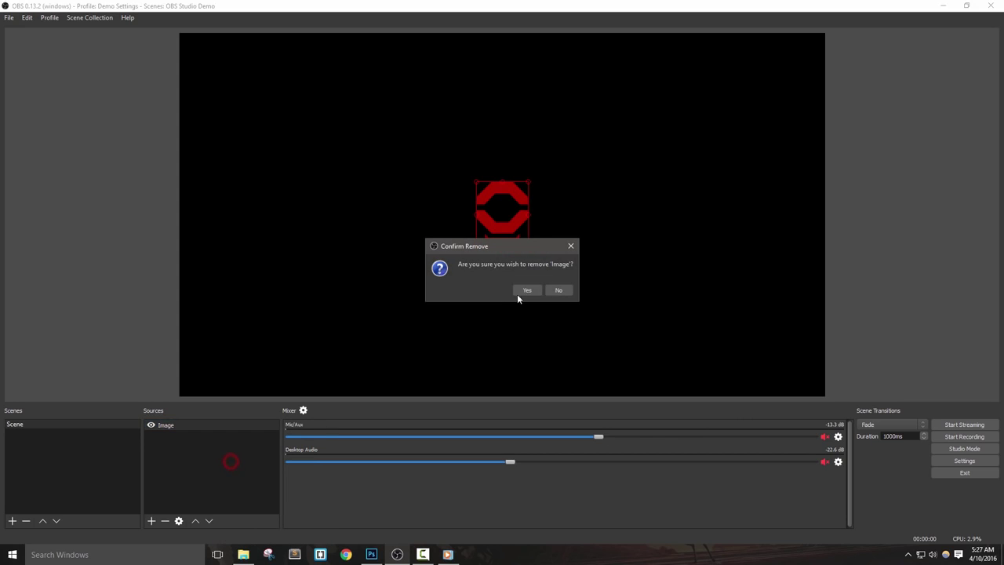
{"action": "left_click", "coordinate": [517, 294]}
Add a media source named BG that loops the local Chroma_B video from the Desktop.
{"action": "left_click", "coordinate": [151, 521]}
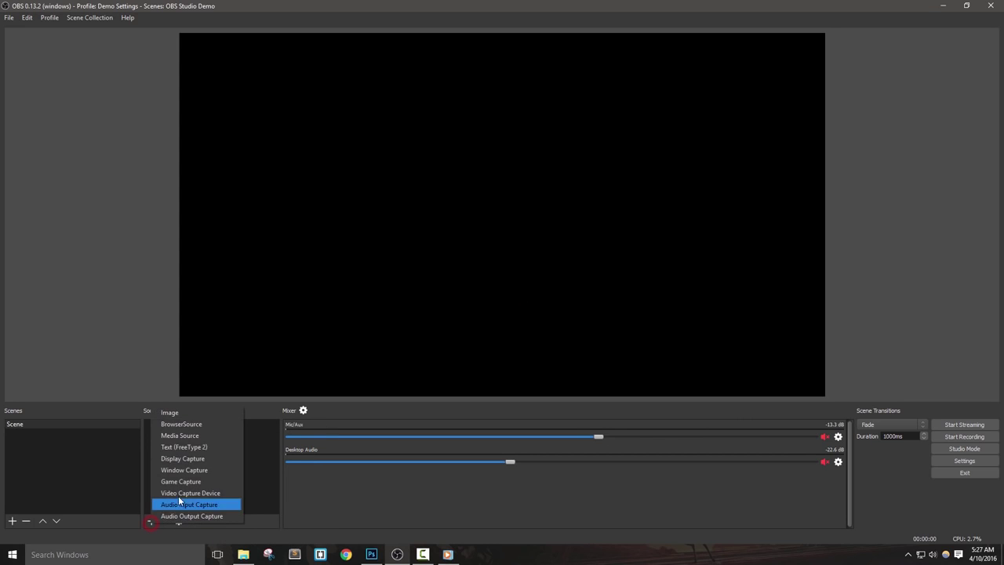
{"action": "left_click", "coordinate": [191, 436]}
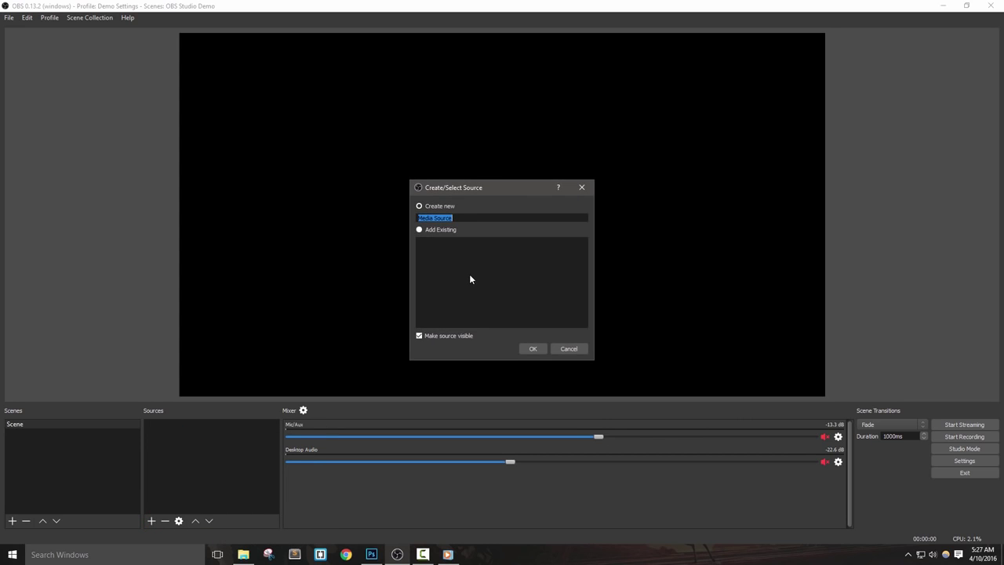
{"action": "type", "text": "BG"}
{"action": "left_click", "coordinate": [526, 349]}
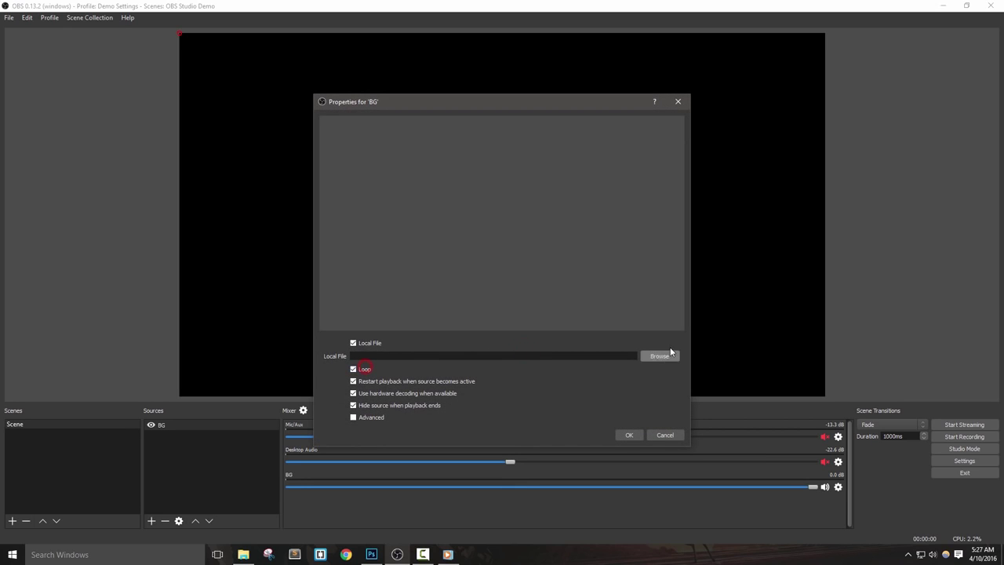
{"action": "left_click", "coordinate": [666, 356]}
{"action": "double_click", "coordinate": [429, 272]}
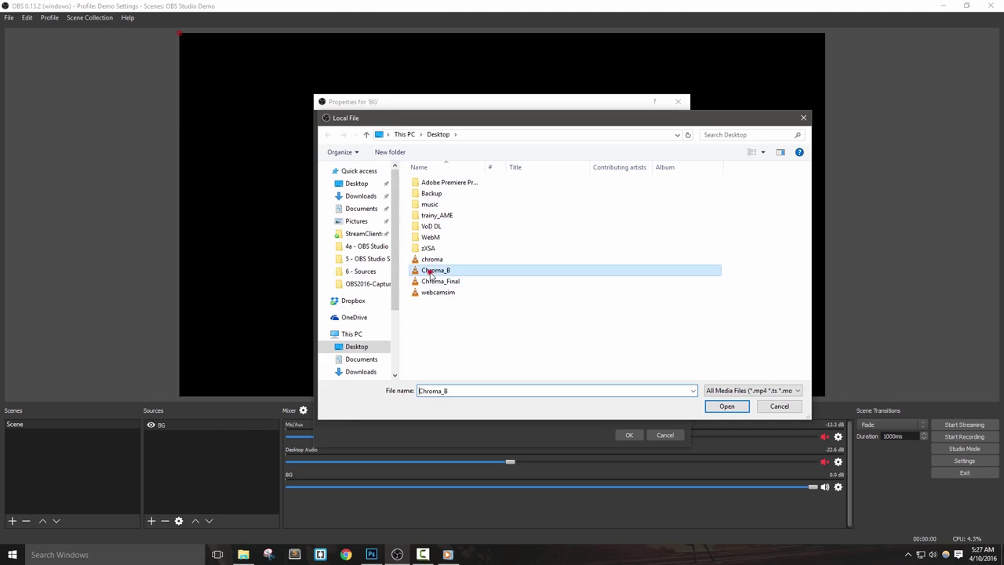
{"action": "left_click", "coordinate": [641, 436]}
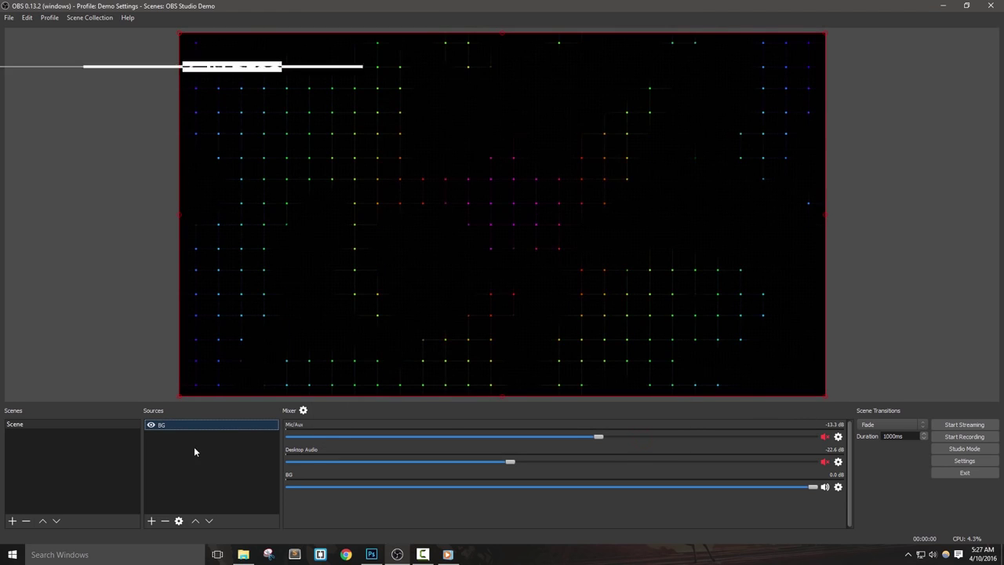
Add a second media source playing webcamsim.mov under the default name and move it toward the middle of the canvas.
{"action": "right_click", "coordinate": [178, 424]}
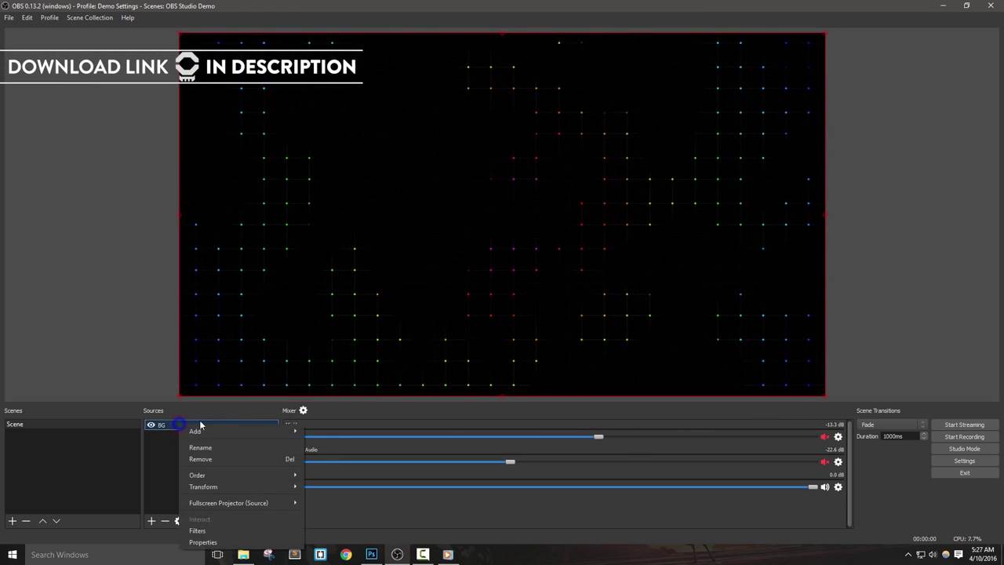
{"action": "mouse_move", "coordinate": [215, 430]}
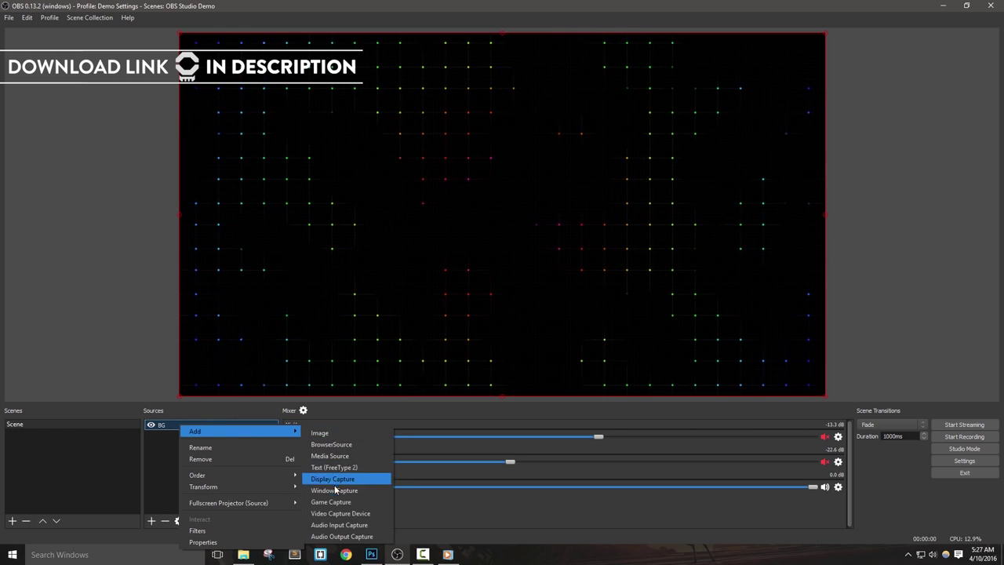
{"action": "left_click", "coordinate": [332, 456]}
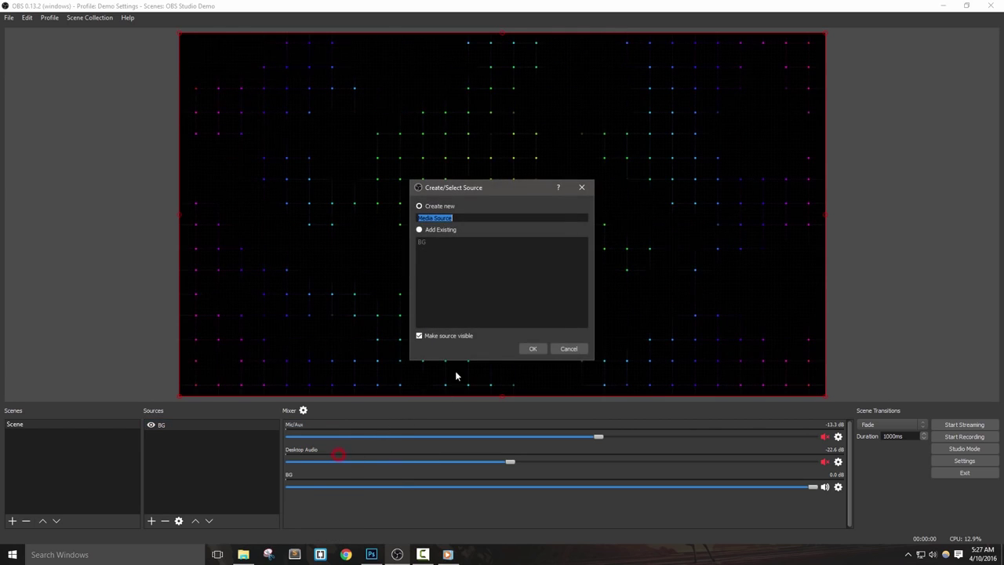
{"action": "left_click", "coordinate": [532, 349]}
{"action": "left_click", "coordinate": [659, 355]}
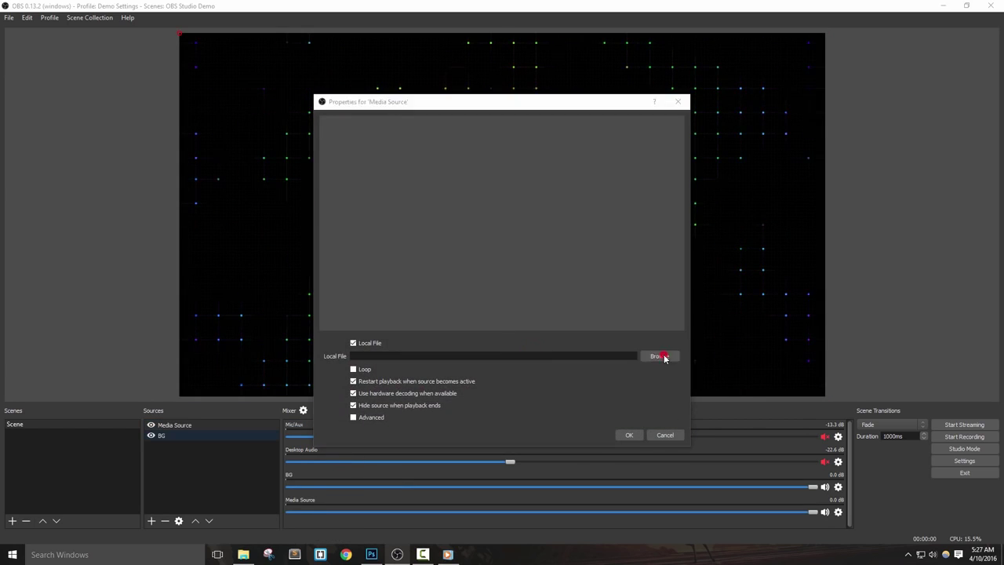
{"action": "double_click", "coordinate": [436, 292]}
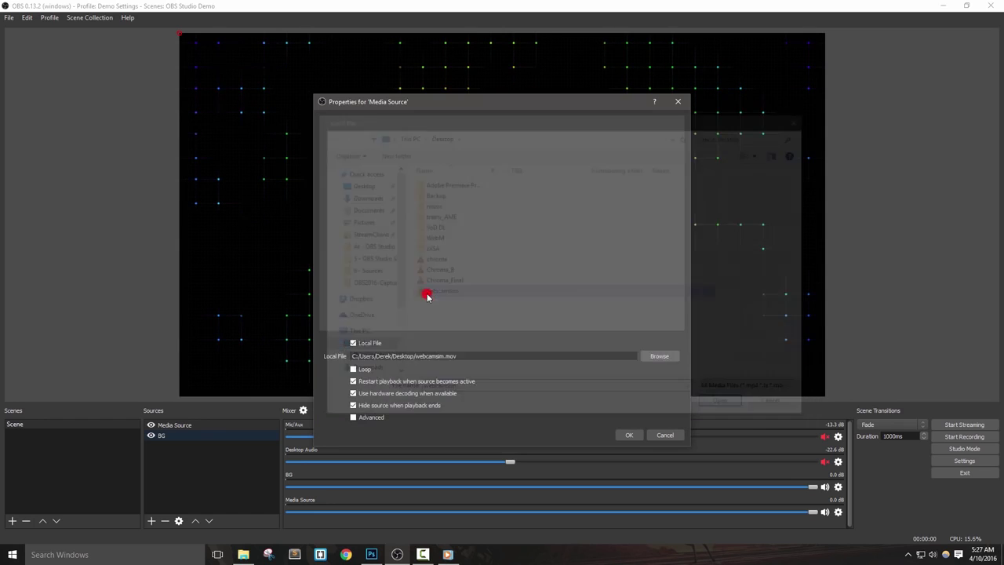
{"action": "left_click", "coordinate": [631, 436]}
{"action": "left_click_drag", "start_coordinate": [464, 196], "coordinate": [587, 225]}
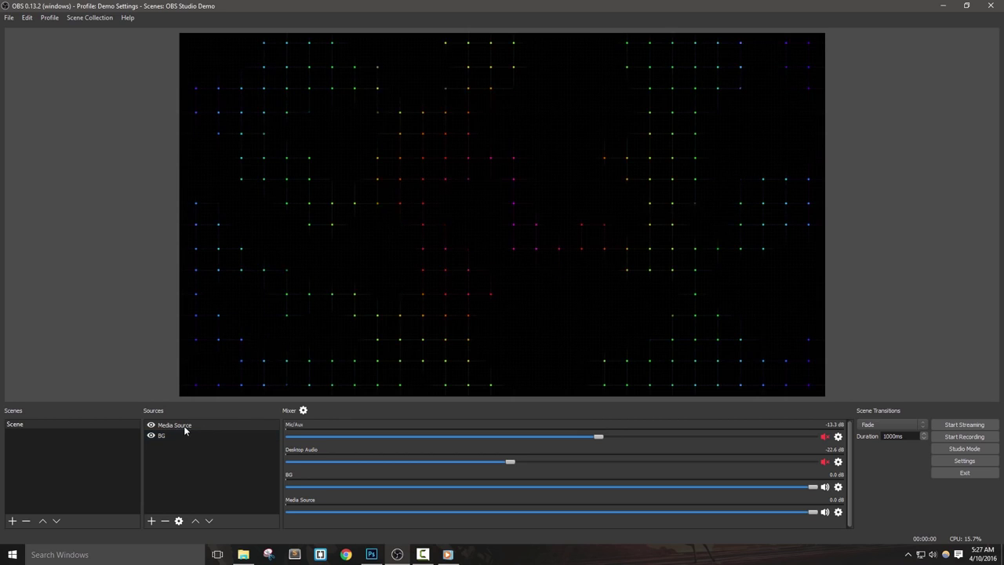
Turn on looping for the webcamsim.mov media source.
{"action": "right_click", "coordinate": [179, 428]}
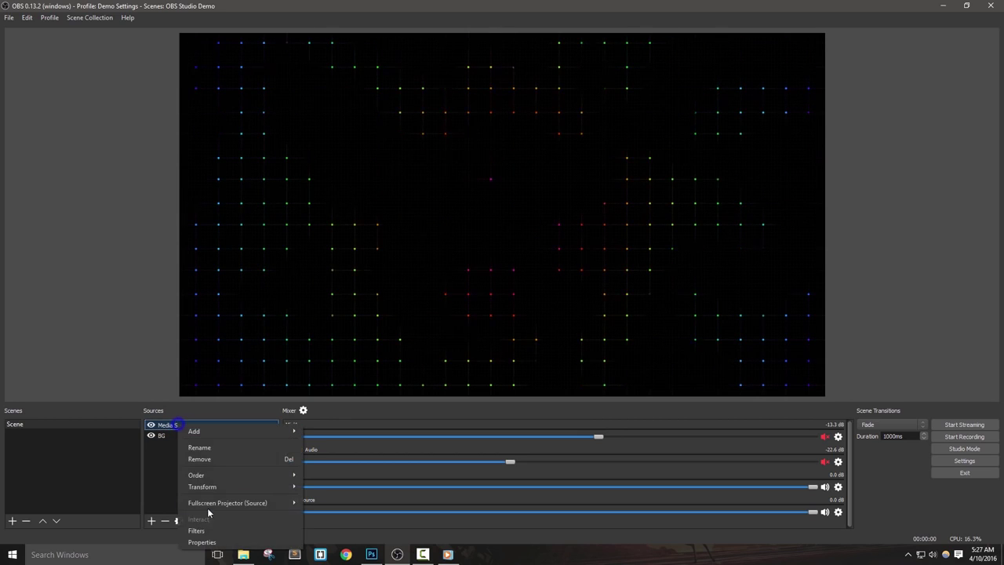
{"action": "left_click", "coordinate": [202, 540]}
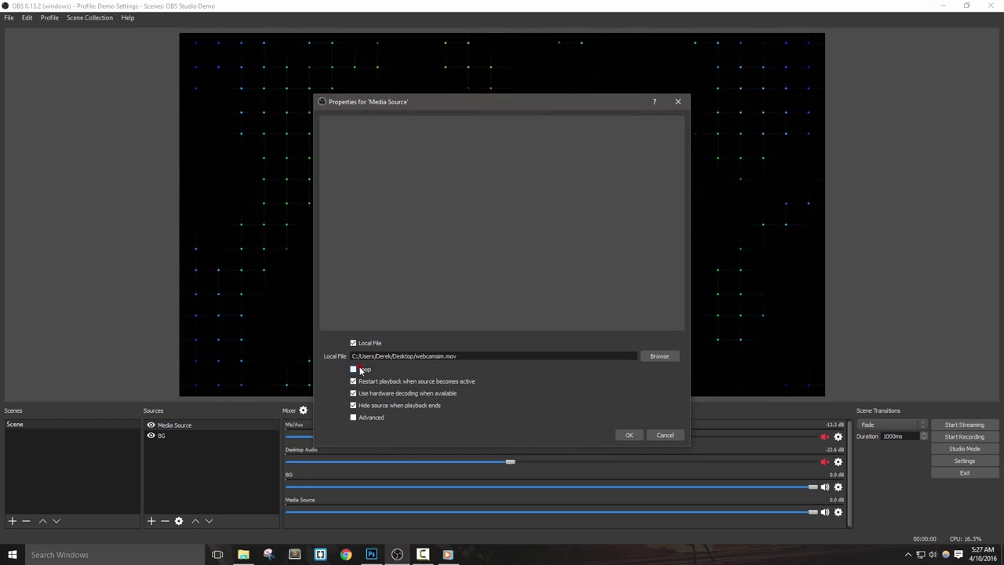
{"action": "left_click", "coordinate": [627, 435]}
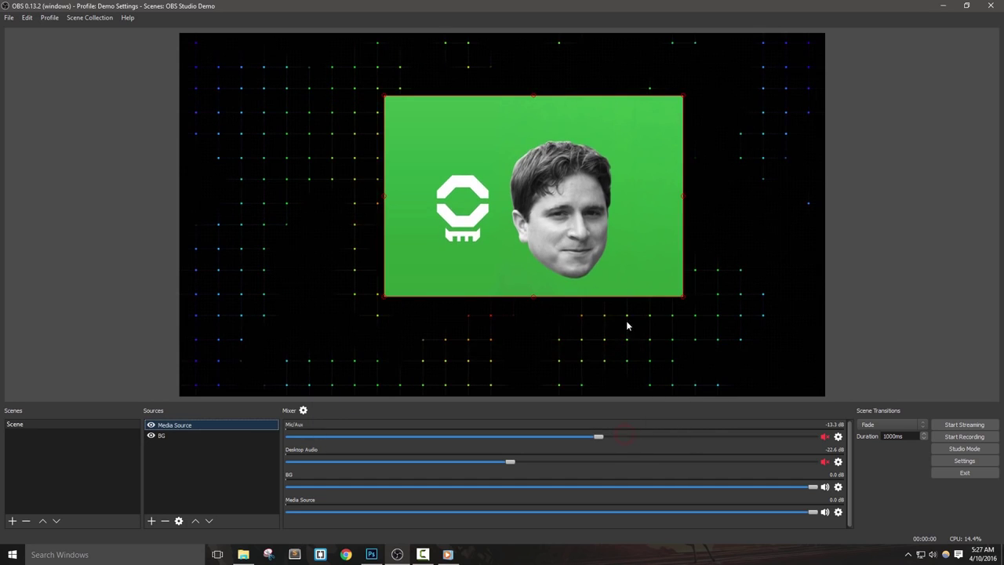
Place the green-screen video in the canvas's lower-left corner and shrink it to about 30% of the canvas width.
{"action": "left_click_drag", "start_coordinate": [585, 256], "coordinate": [387, 354]}
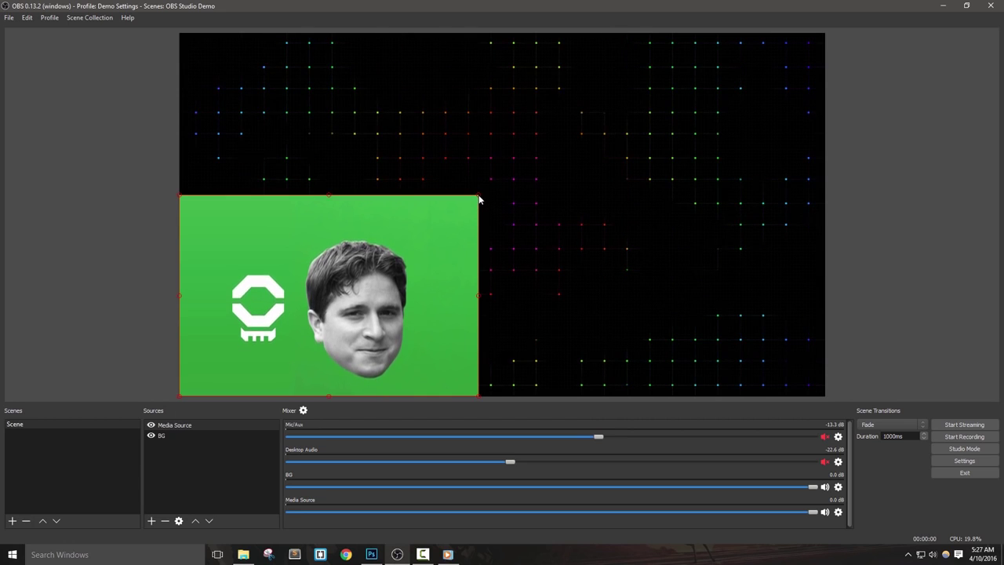
{"action": "left_click_drag", "start_coordinate": [479, 196], "coordinate": [373, 268]}
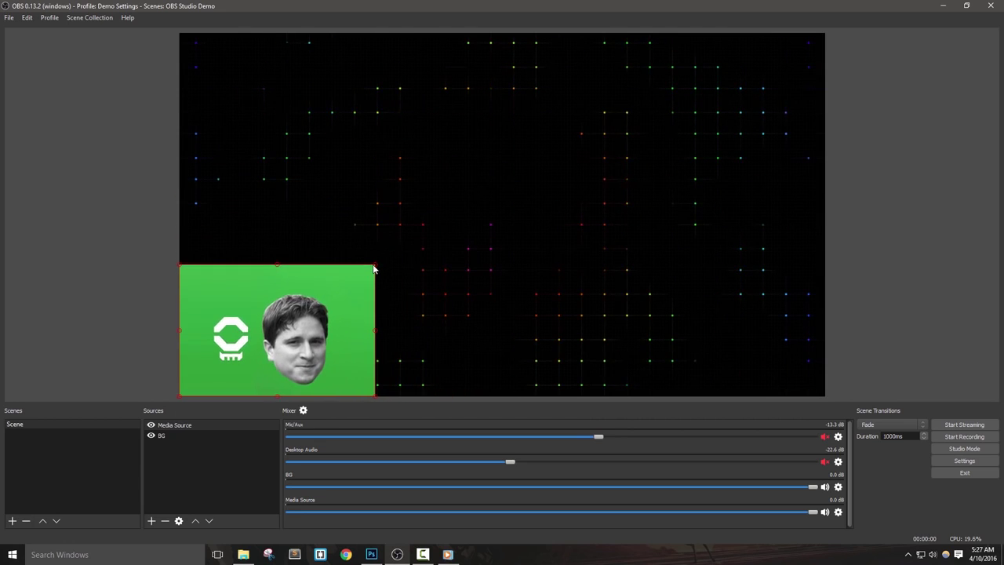
{"action": "left_click", "coordinate": [113, 291]}
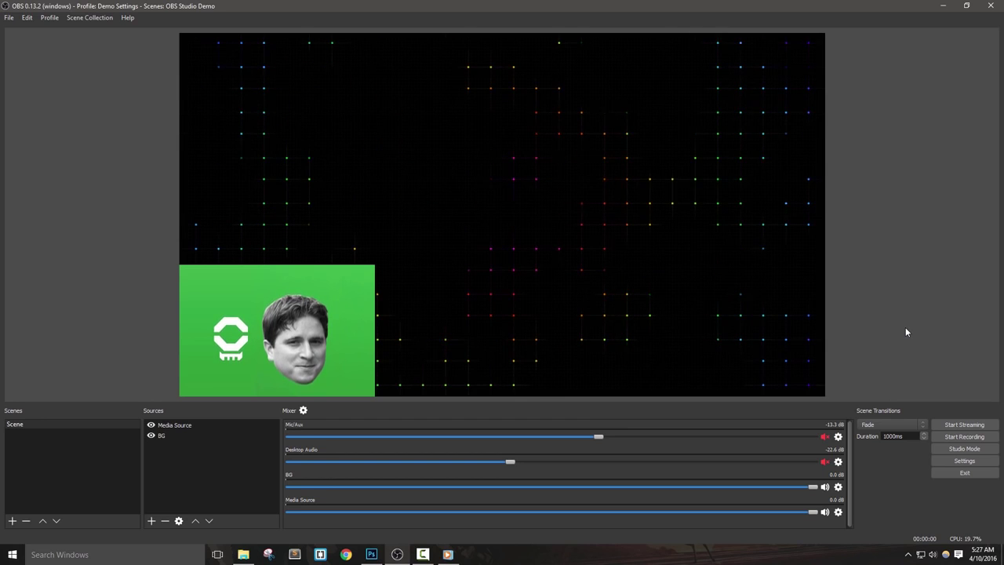
{"action": "left_click", "coordinate": [151, 424]}
{"action": "left_click", "coordinate": [151, 424]}
{"action": "right_click", "coordinate": [176, 424]}
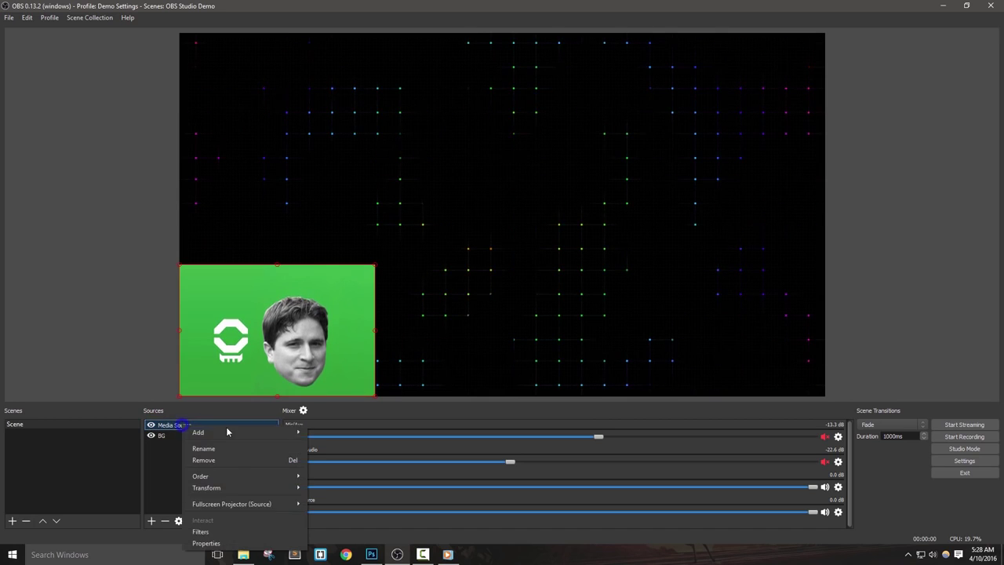
{"action": "left_click", "coordinate": [209, 525]}
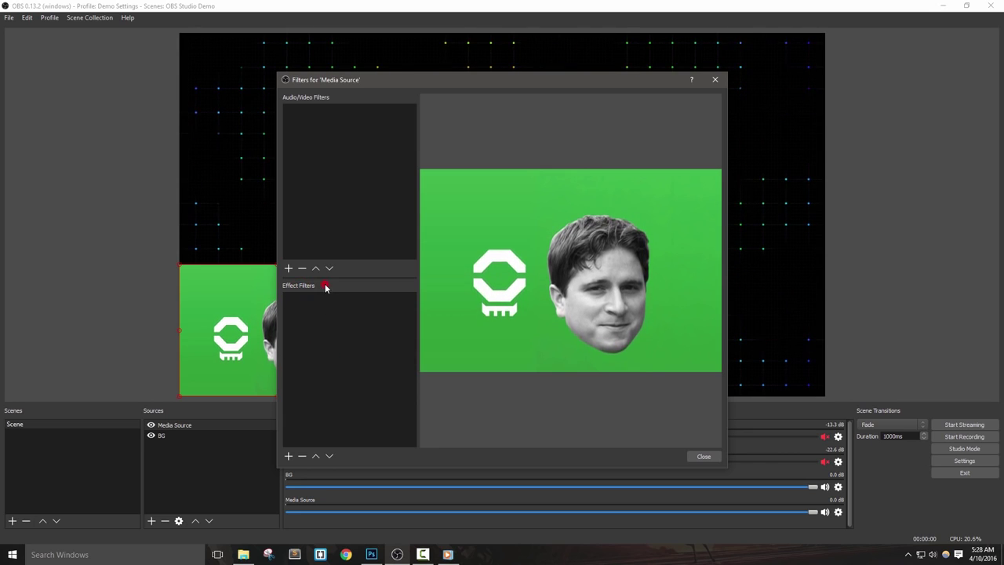
{"action": "left_click", "coordinate": [703, 456]}
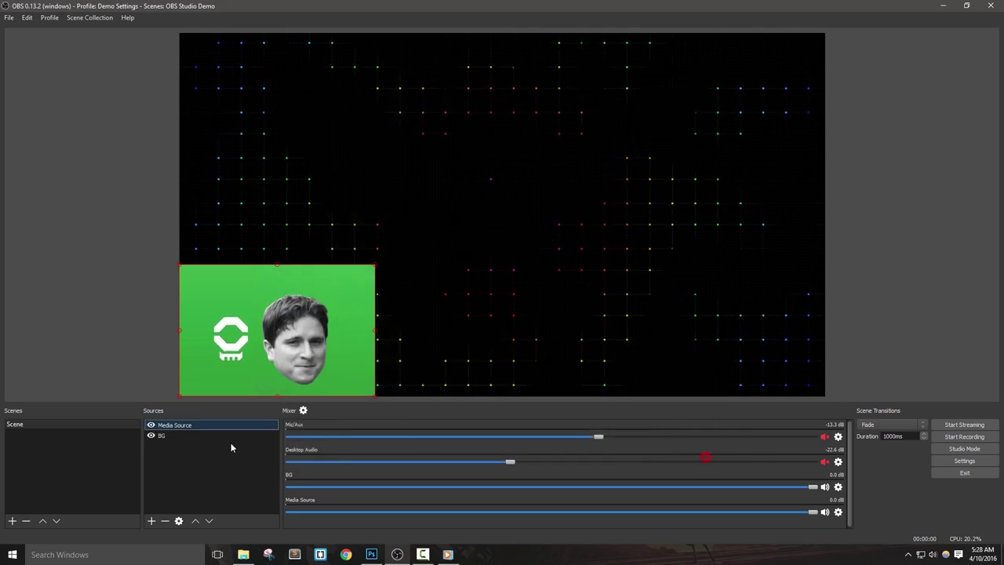
Open the filters of the green-screen Media Source and look through the available filter types.
{"action": "left_click", "coordinate": [186, 426]}
{"action": "right_click", "coordinate": [230, 424]}
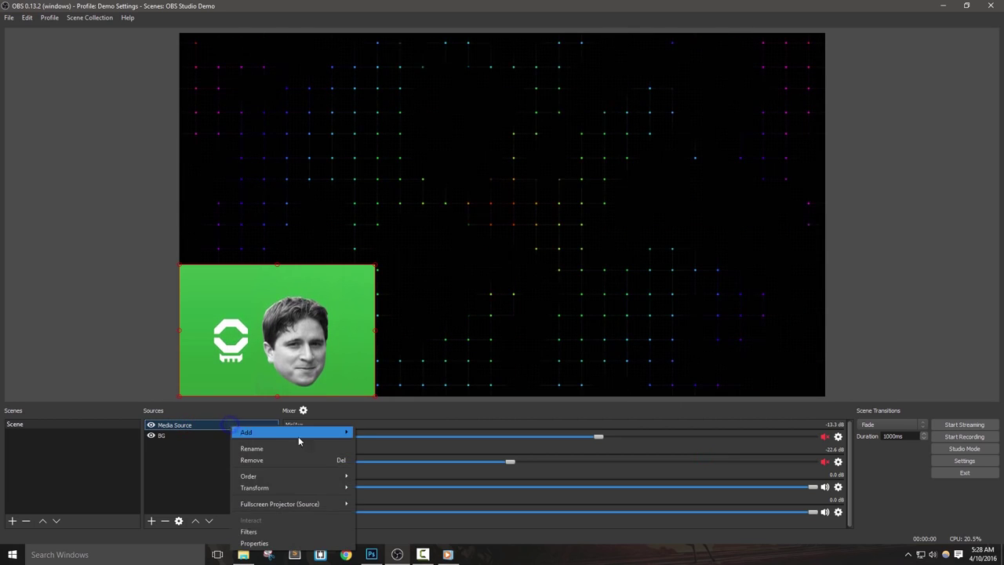
{"action": "left_click", "coordinate": [269, 532]}
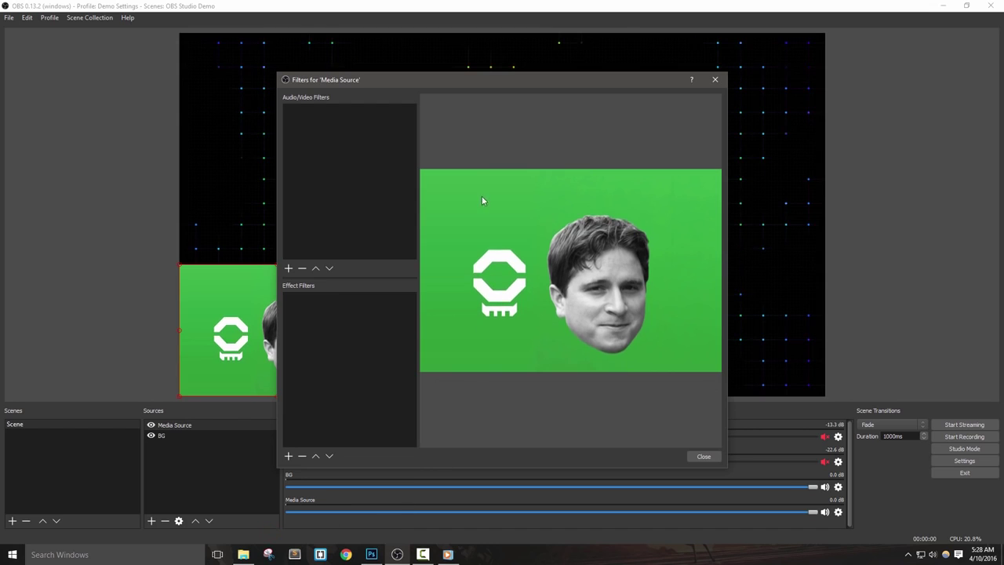
{"action": "left_click_drag", "start_coordinate": [461, 80], "coordinate": [423, 80]}
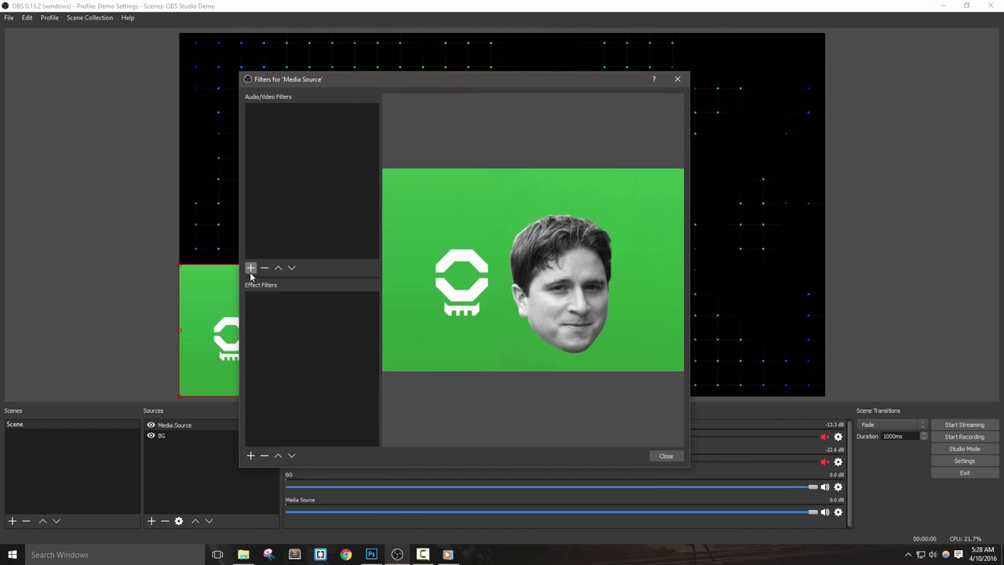
{"action": "left_click", "coordinate": [291, 335]}
{"action": "left_click", "coordinate": [251, 456]}
{"action": "left_click", "coordinate": [251, 456]}
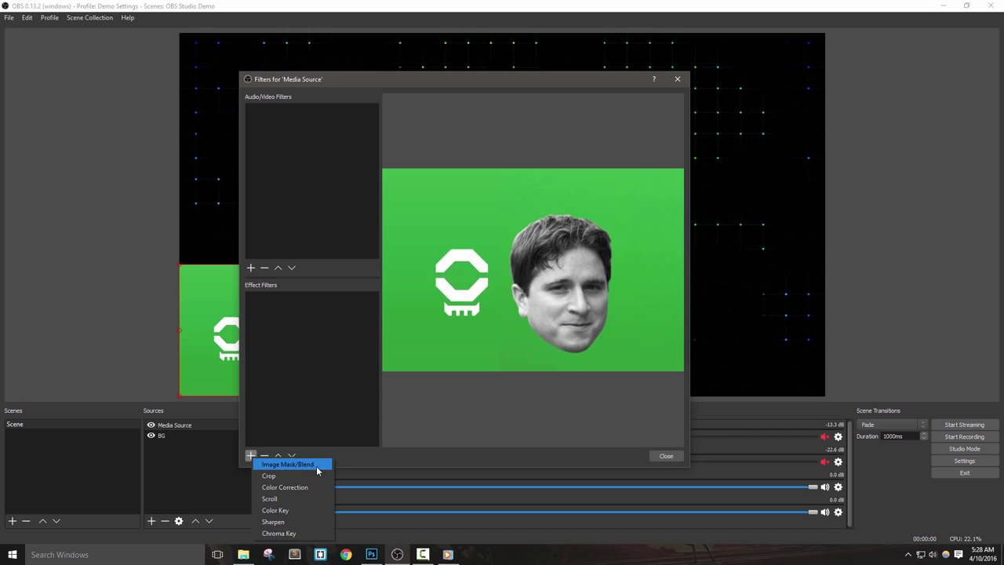
{"action": "left_click", "coordinate": [288, 396]}
Add an Image Mask/Blend effect filter to the green-screen source, keeping the default filter name.
{"action": "right_click", "coordinate": [289, 330]}
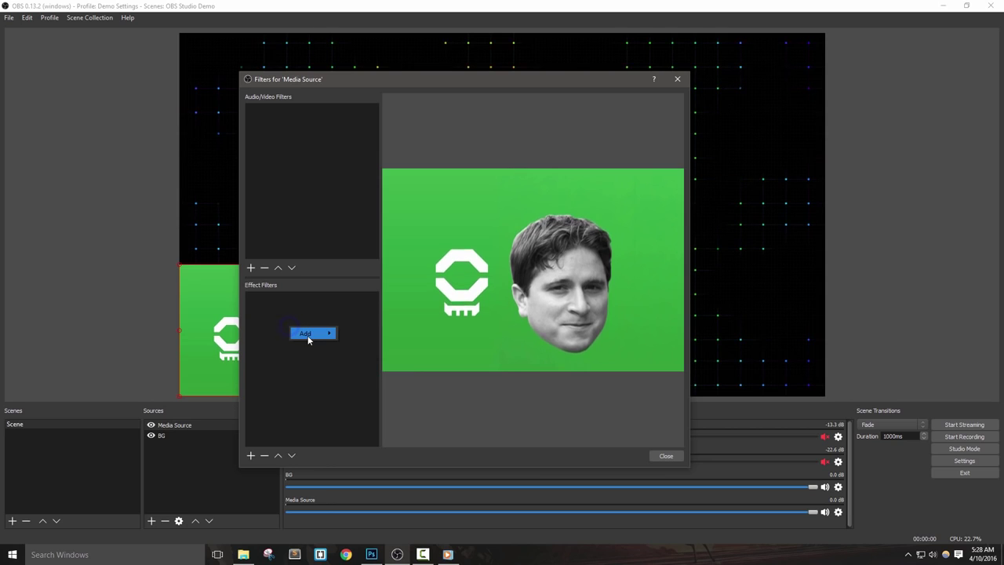
{"action": "mouse_move", "coordinate": [309, 334]}
{"action": "left_click", "coordinate": [363, 335]}
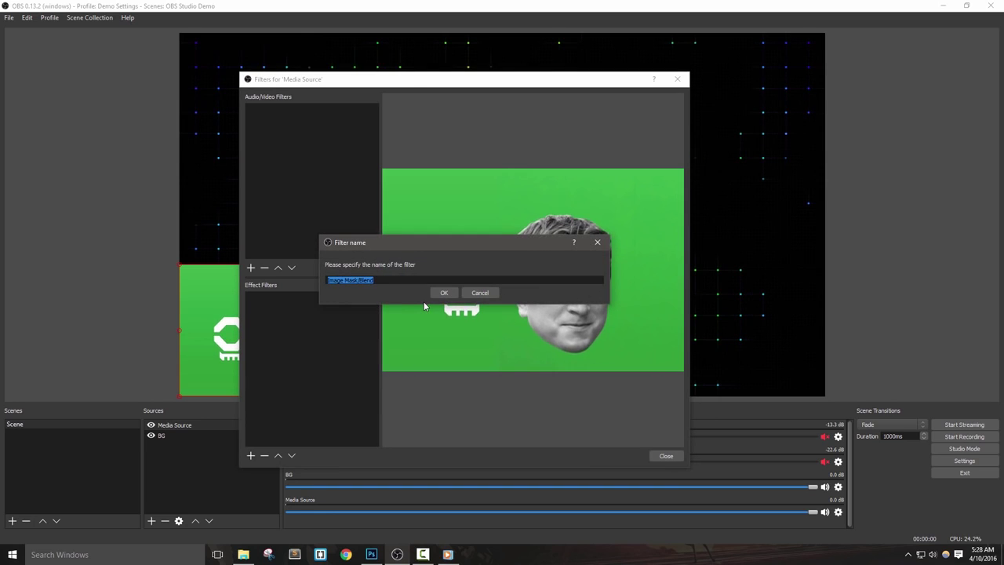
{"action": "left_click", "coordinate": [445, 294]}
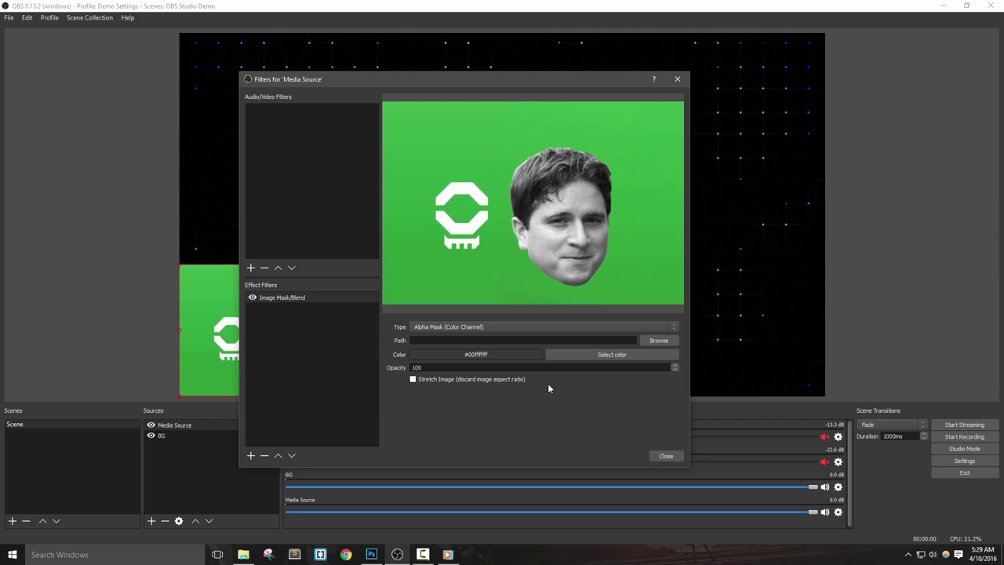
Look through the mask filter's blend types and try out its opacity and Stretch Image options.
{"action": "left_click", "coordinate": [473, 328]}
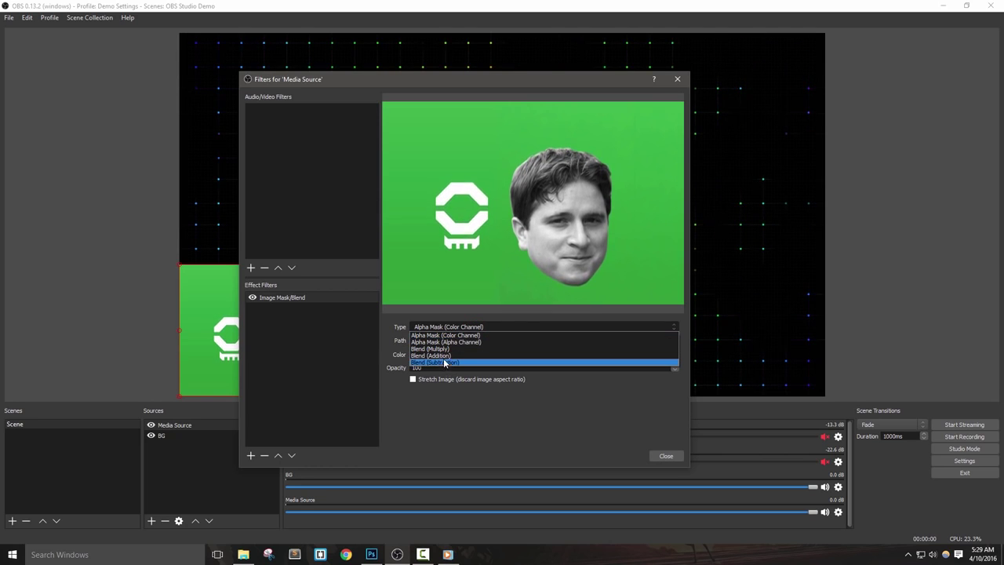
{"action": "left_click", "coordinate": [453, 327]}
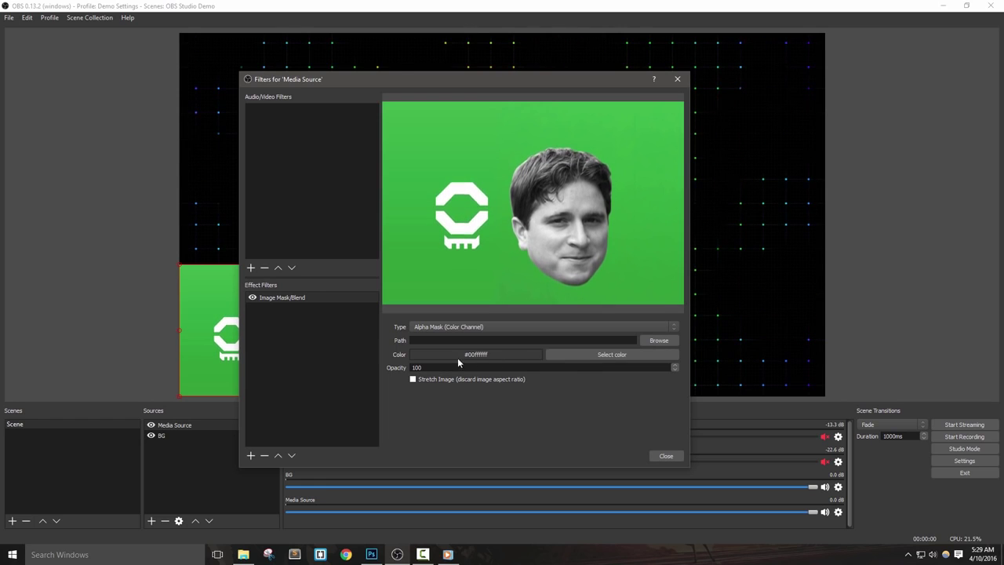
{"action": "left_click_drag", "start_coordinate": [411, 367], "coordinate": [466, 388]}
{"action": "type", "text": "0"}
{"action": "left_click", "coordinate": [477, 340]}
{"action": "left_click", "coordinate": [675, 368]}
{"action": "left_click", "coordinate": [414, 368]}
{"action": "type", "text": "10"}
{"action": "left_click", "coordinate": [468, 380]}
{"action": "left_click", "coordinate": [453, 378]}
Check the white-circle mask.png in Photoshop, return to OBS and load the mask image from the Desktop into the filter's path.
{"action": "left_click", "coordinate": [372, 554]}
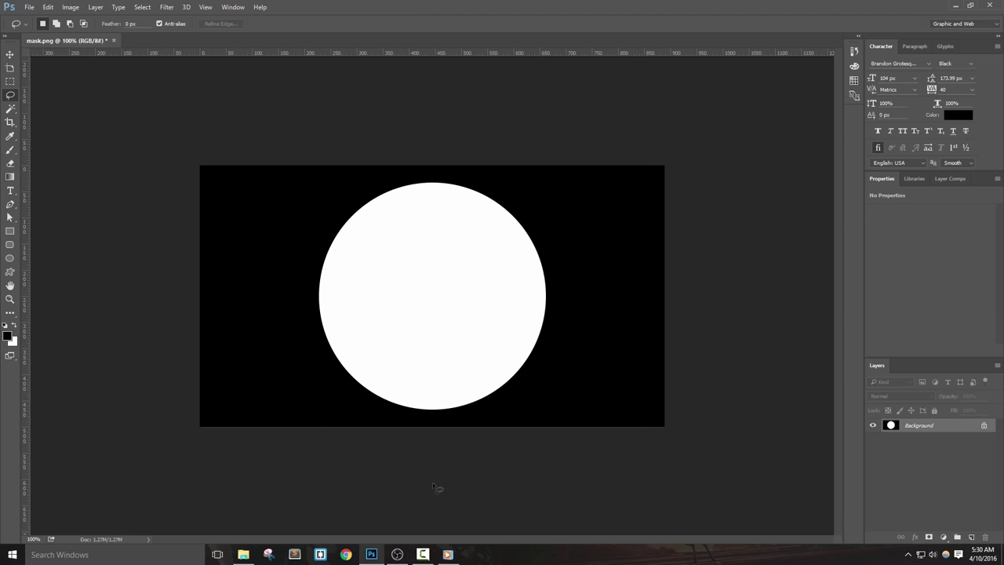
{"action": "left_click", "coordinate": [397, 555]}
{"action": "left_click", "coordinate": [662, 338]}
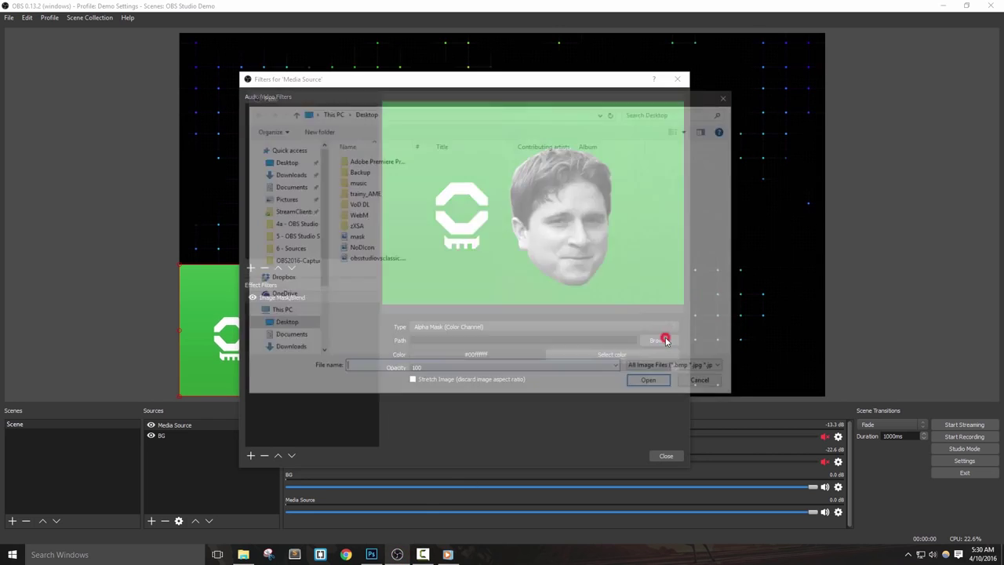
{"action": "double_click", "coordinate": [354, 236]}
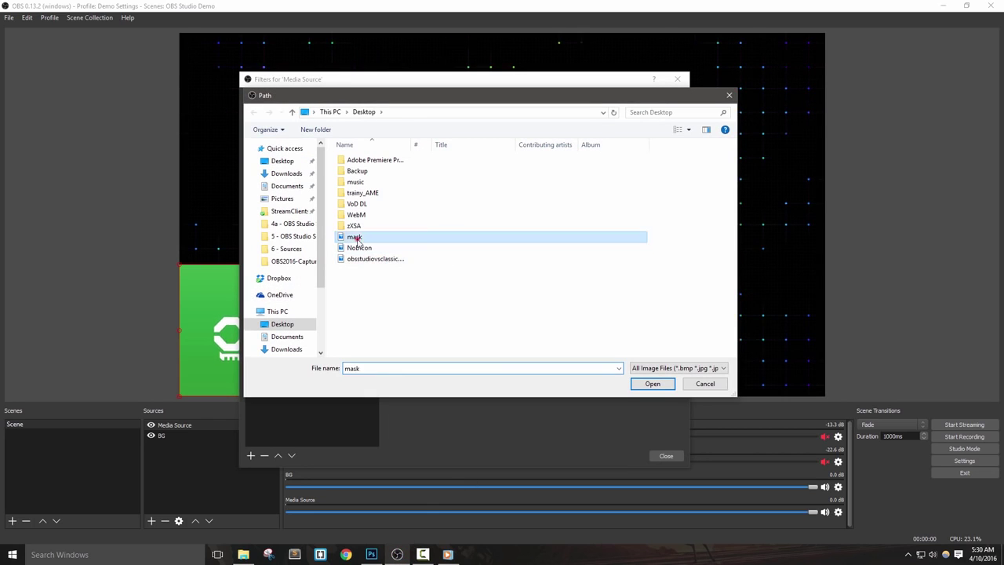
Look over the mask filter's type options, check the mask image in Photoshop once more and return to OBS.
{"action": "left_click", "coordinate": [502, 329]}
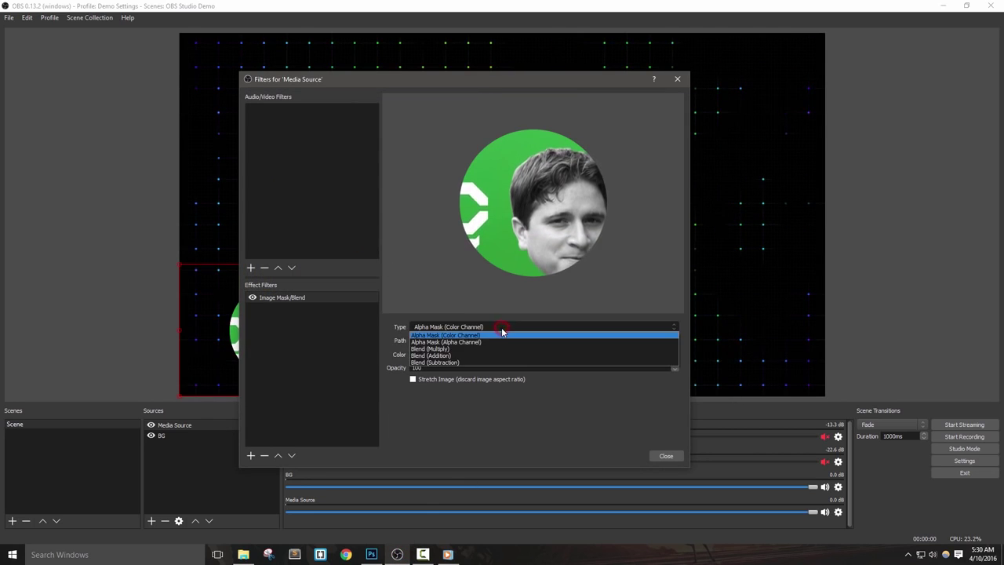
{"action": "left_click", "coordinate": [500, 329]}
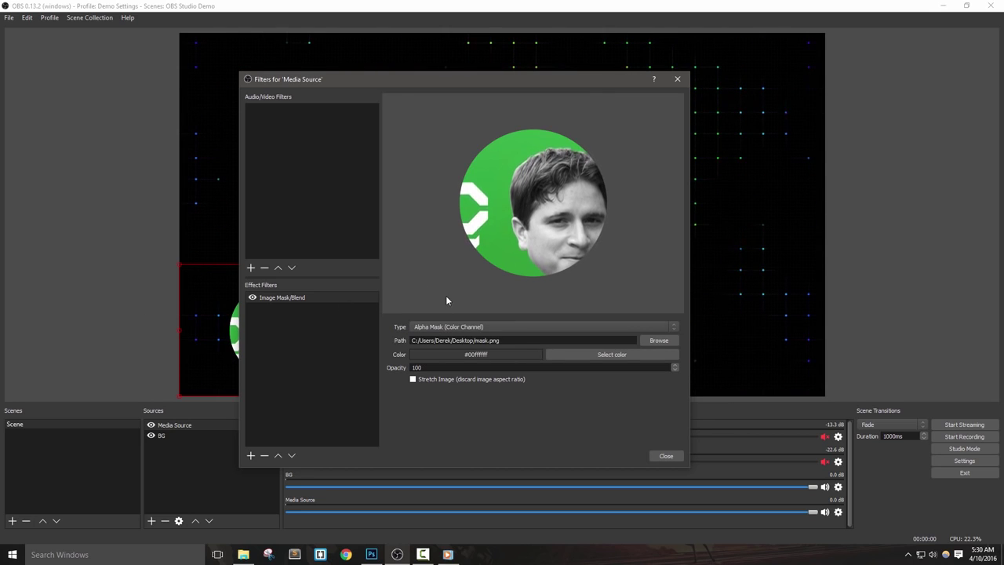
{"action": "left_click", "coordinate": [370, 554]}
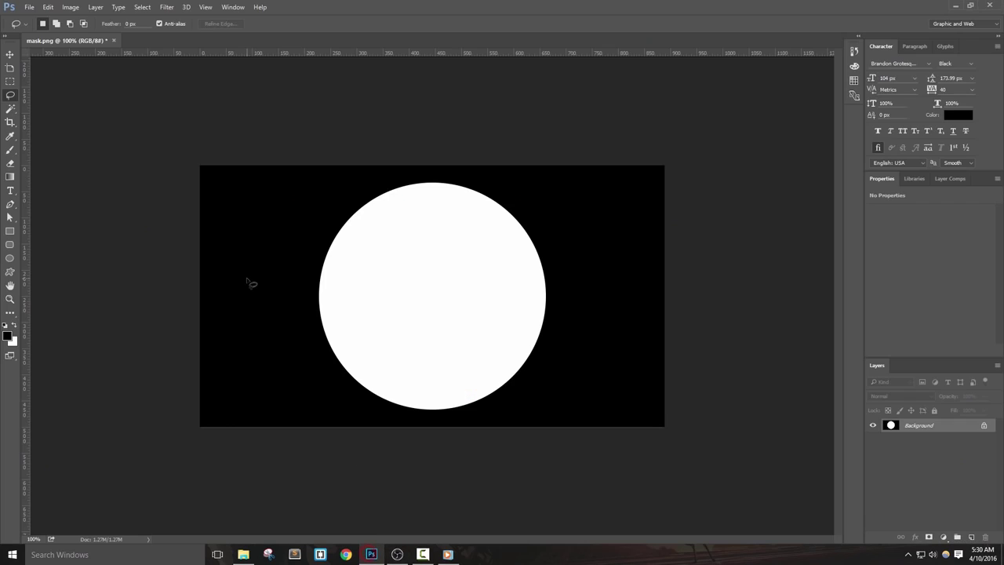
{"action": "left_click", "coordinate": [397, 554]}
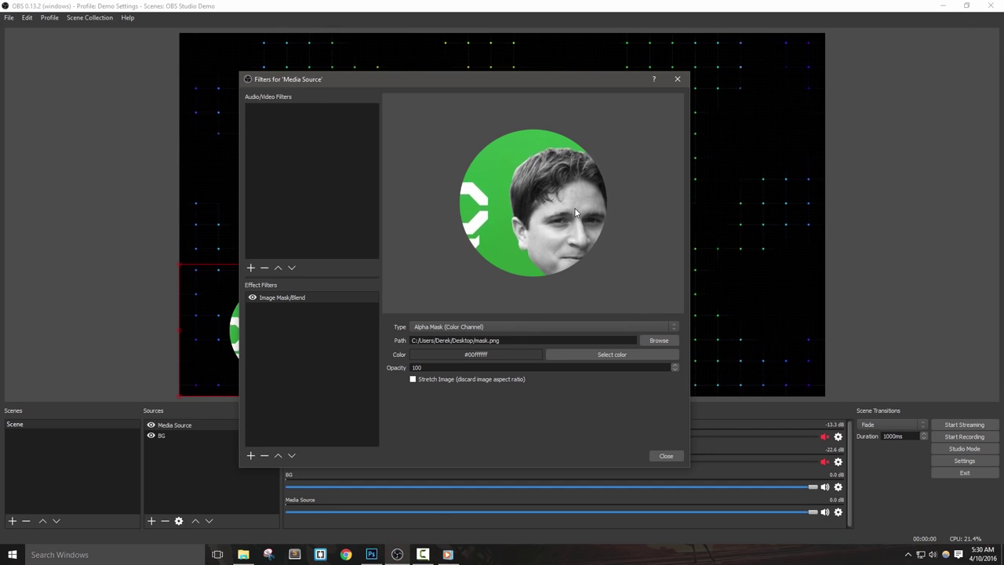
Try the mask filter's Stretch Image option on and off, leaving it disabled.
{"action": "left_click", "coordinate": [414, 380]}
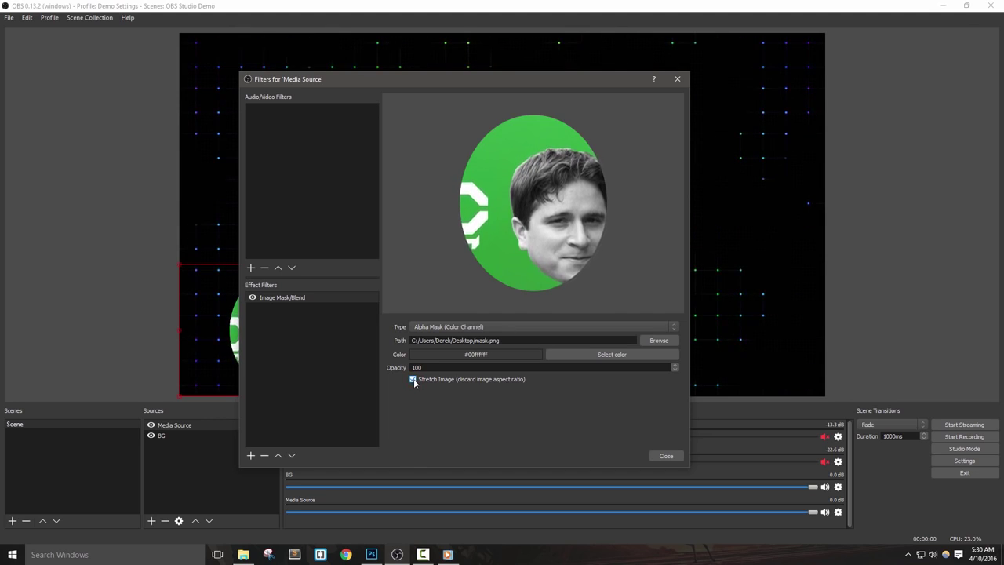
{"action": "left_click", "coordinate": [413, 380]}
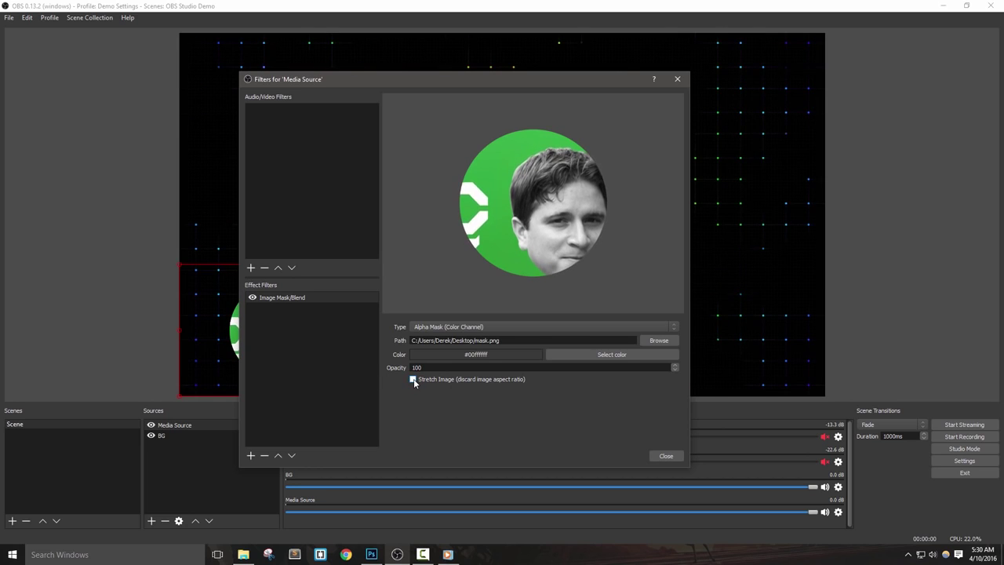
{"action": "left_click", "coordinate": [413, 379]}
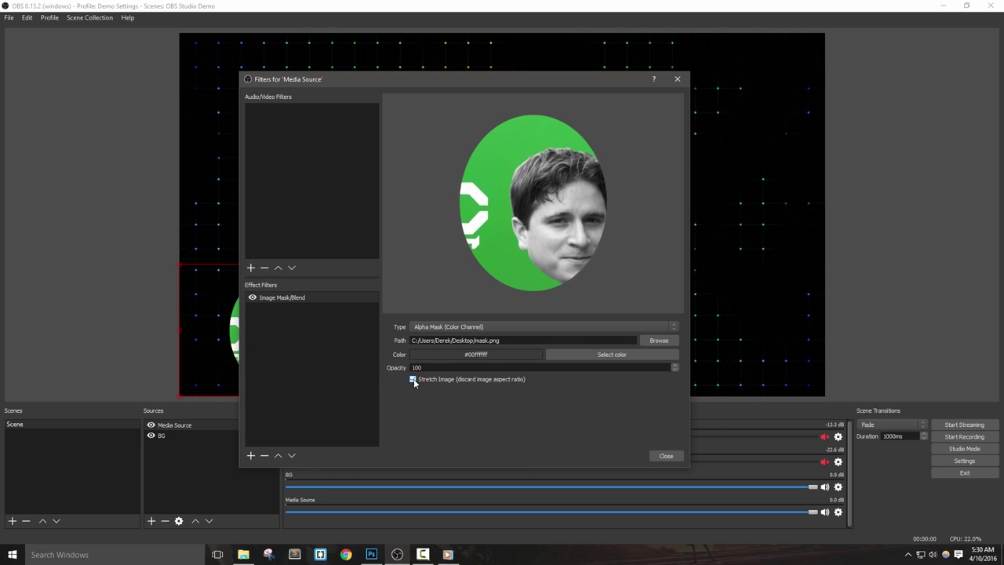
{"action": "left_click", "coordinate": [413, 380]}
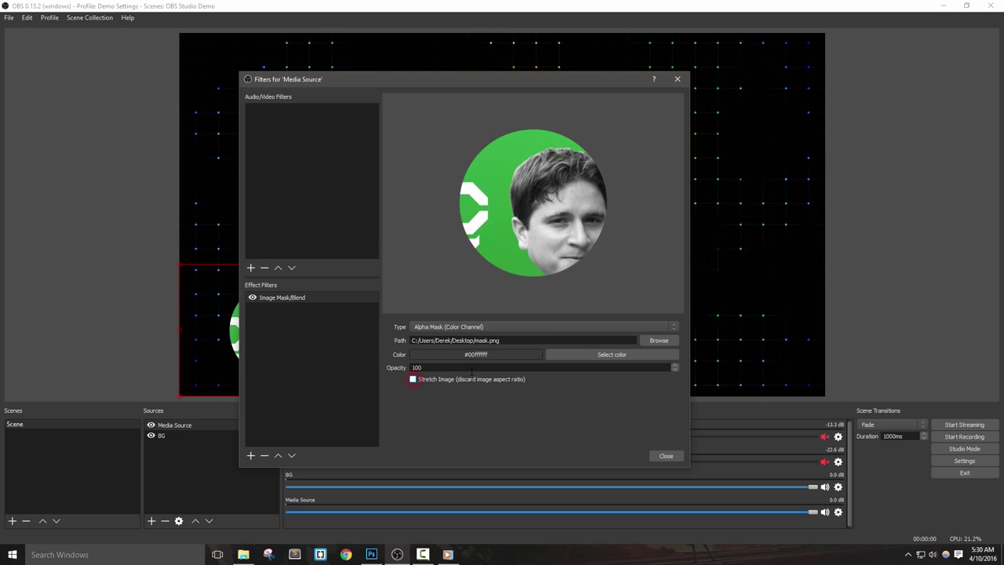
Try a lower opacity on the mask filter with the scene preview uncovered, and restore the opacity to 100.
{"action": "left_click", "coordinate": [675, 369]}
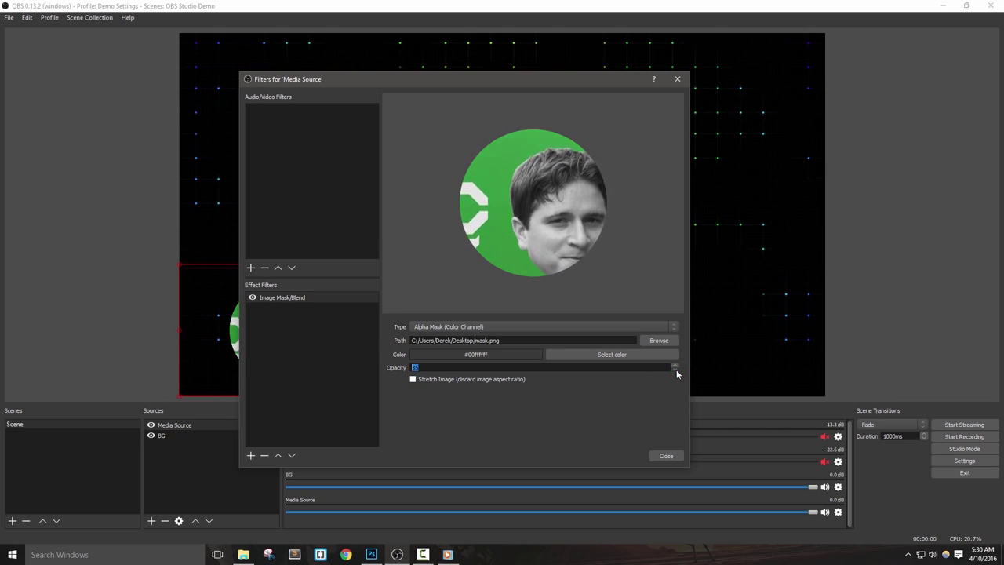
{"action": "left_click_drag", "start_coordinate": [560, 83], "coordinate": [726, 93]}
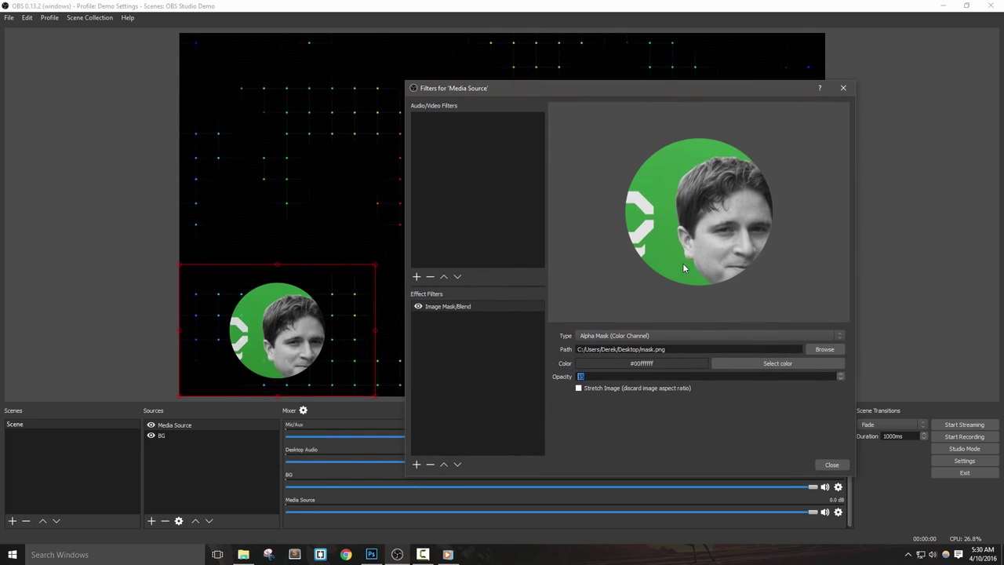
{"action": "type", "text": "100"}
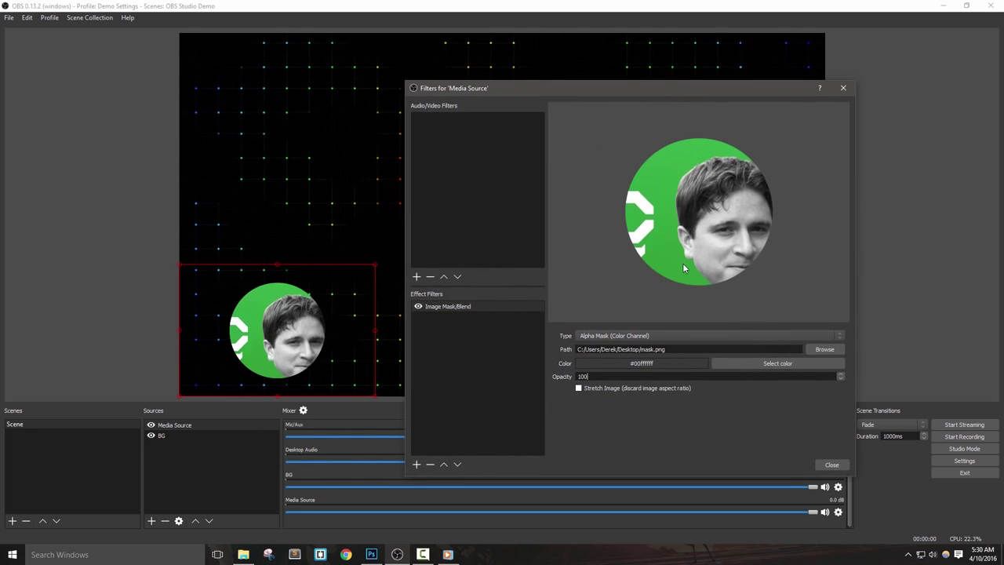
{"action": "left_click", "coordinate": [593, 376]}
Review the mask's blend types without changing them, and remove the Image Mask/Blend filter from the source.
{"action": "left_click", "coordinate": [652, 335]}
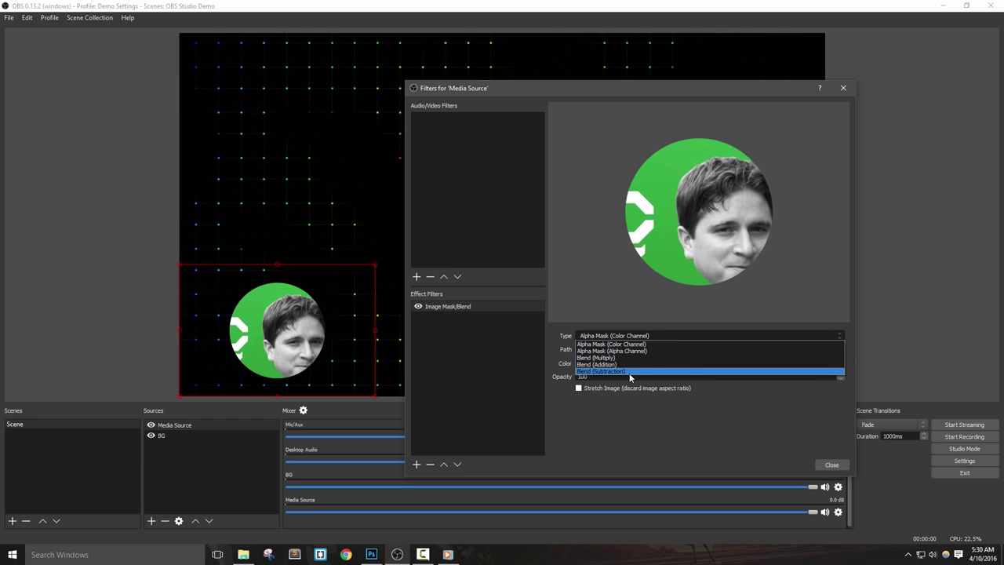
{"action": "left_click", "coordinate": [640, 431]}
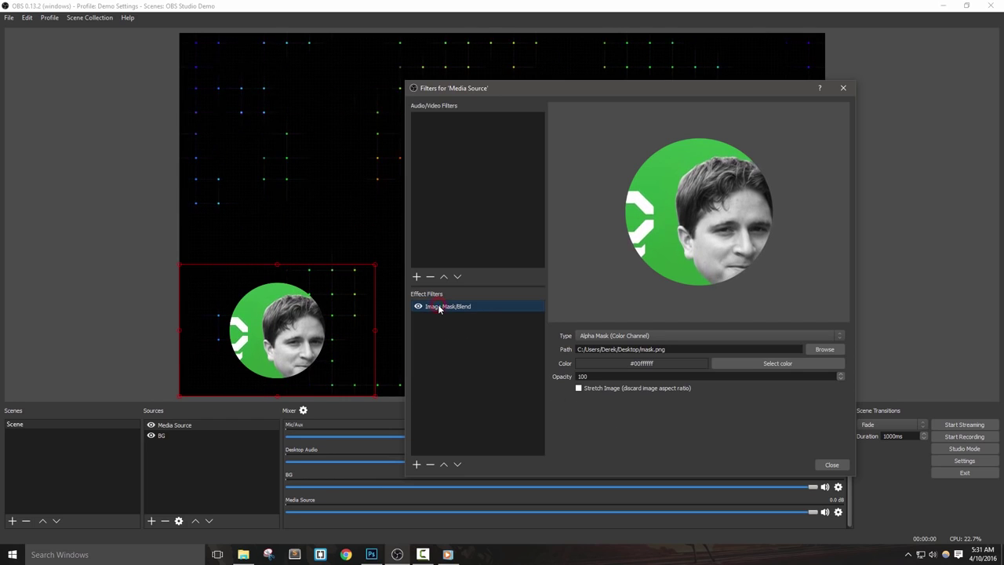
{"action": "left_click", "coordinate": [430, 464]}
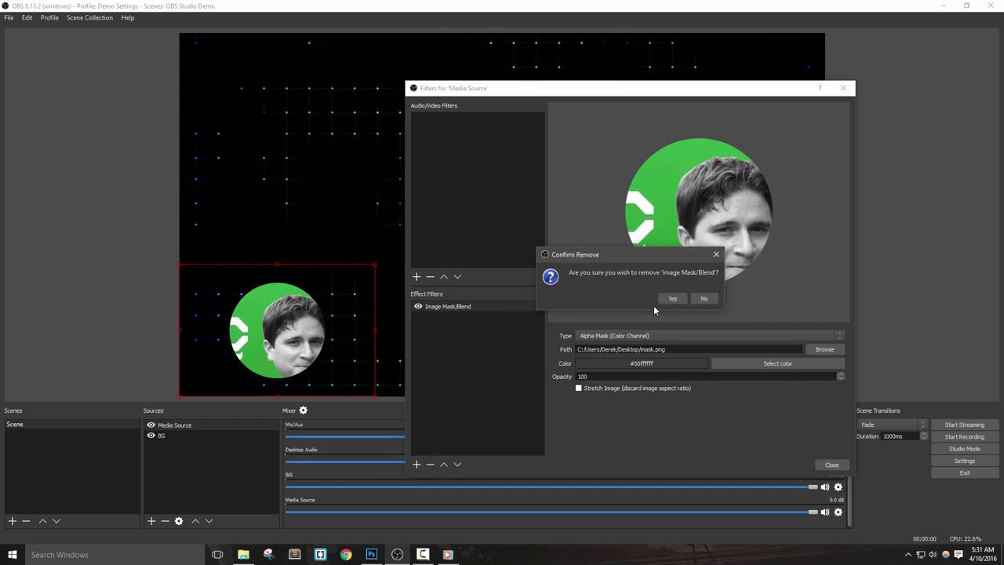
{"action": "left_click", "coordinate": [673, 299]}
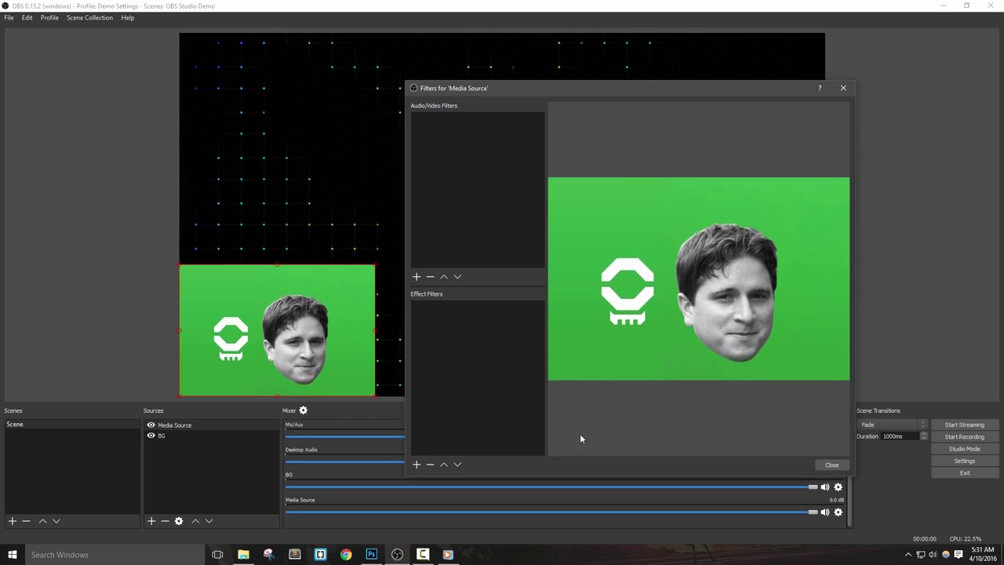
Add a Crop effect filter to the green-screen source, keeping the default filter name.
{"action": "left_click", "coordinate": [417, 464]}
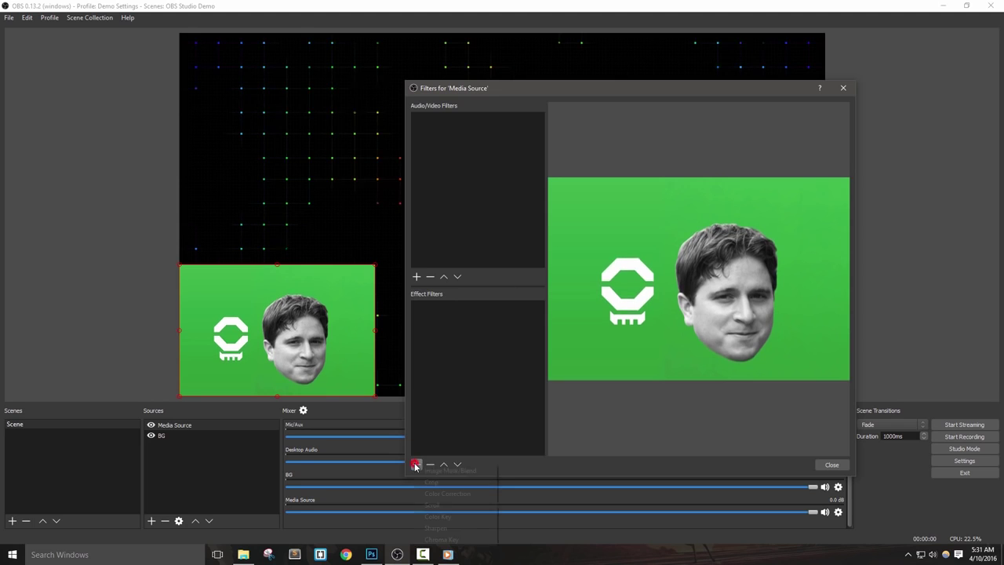
{"action": "left_click", "coordinate": [452, 481]}
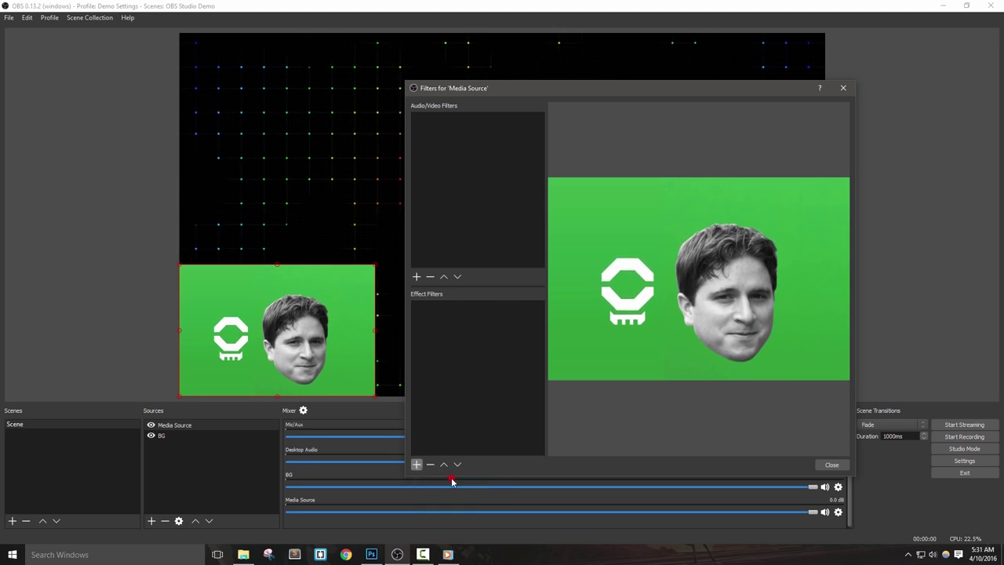
{"action": "left_click", "coordinate": [608, 298]}
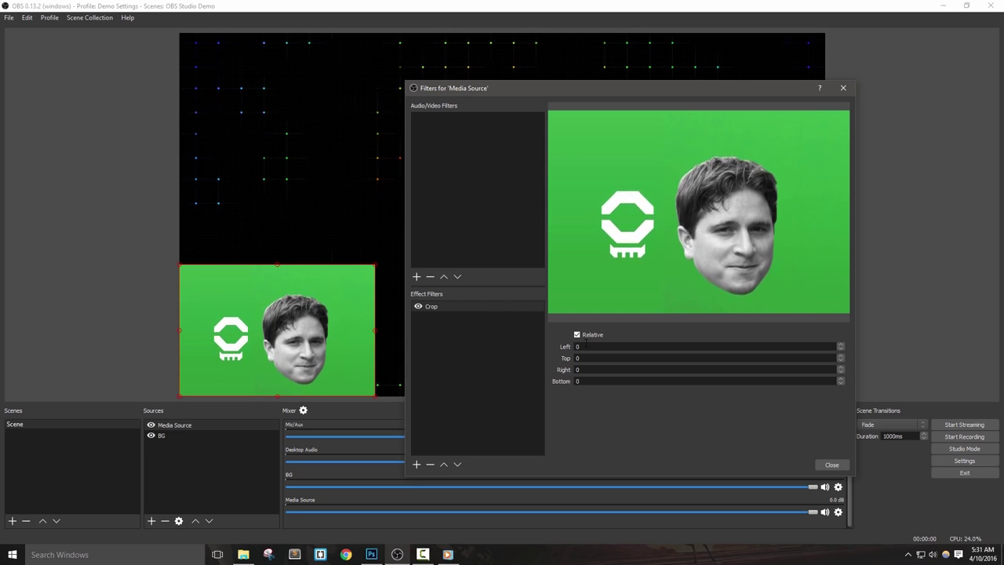
Set the relative crop's Left value to 330, trying smaller values first, to cut away the logo beside the face.
{"action": "left_click", "coordinate": [844, 346]}
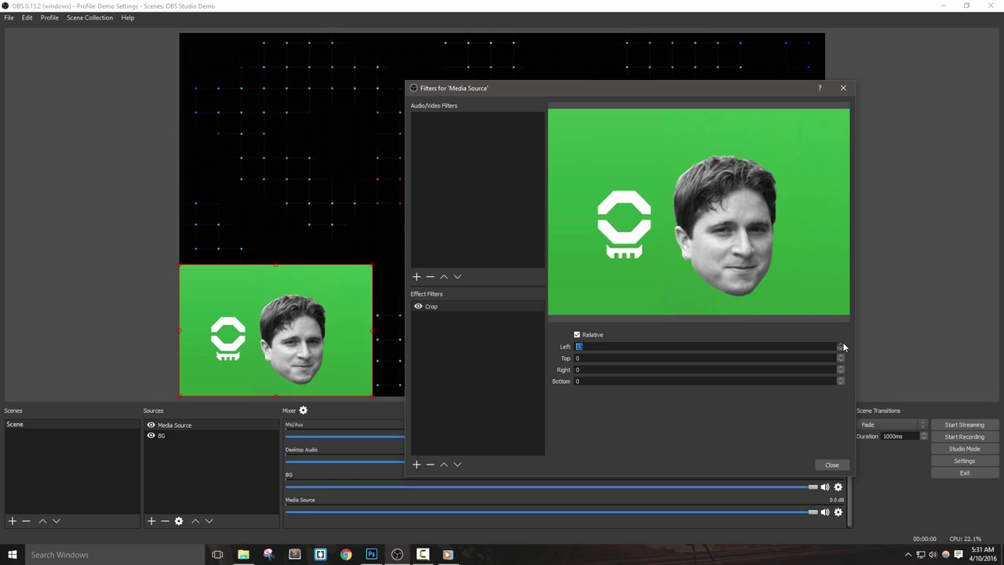
{"action": "left_click", "coordinate": [844, 347]}
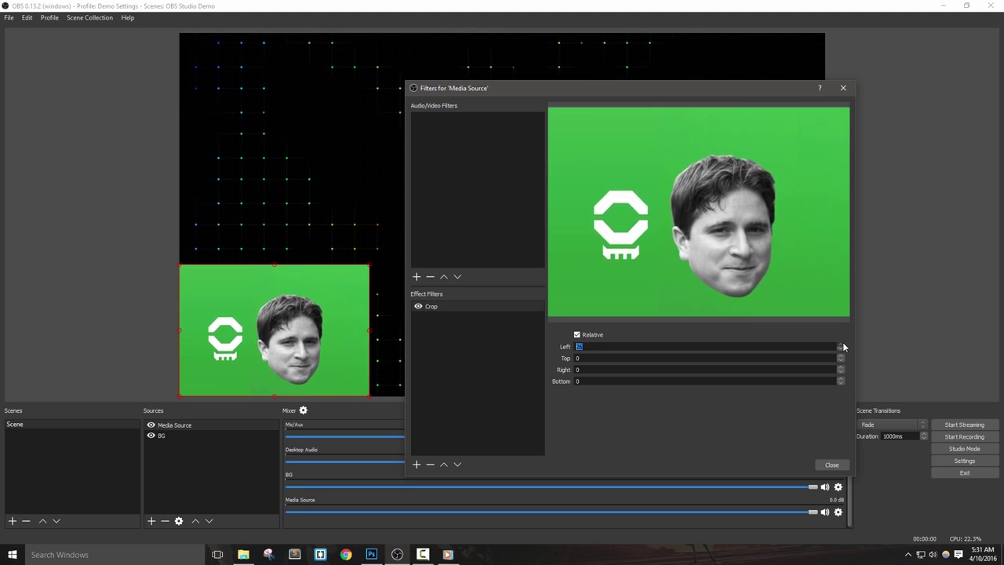
{"action": "left_click", "coordinate": [844, 347]}
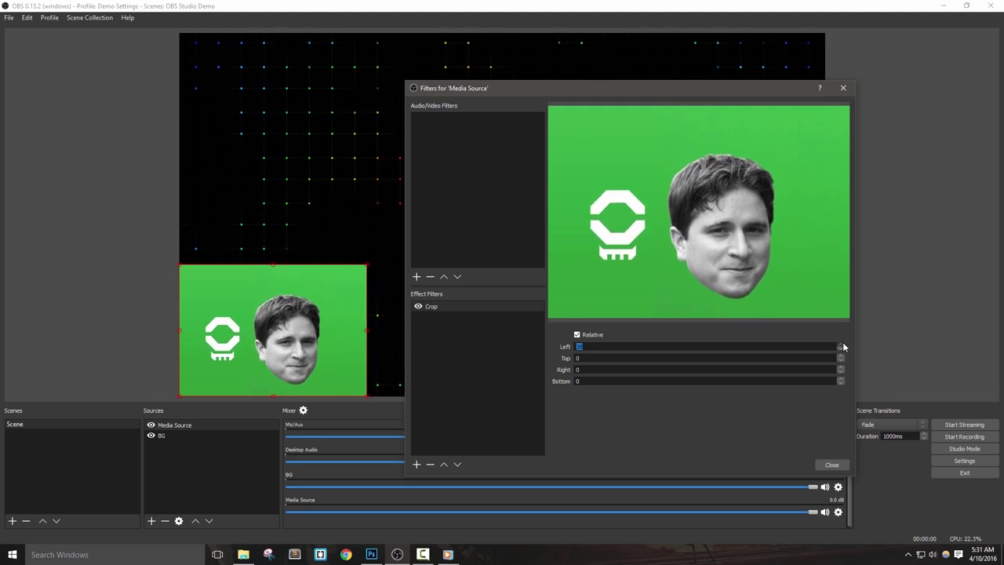
{"action": "left_click", "coordinate": [844, 347]}
{"action": "left_click", "coordinate": [844, 347]}
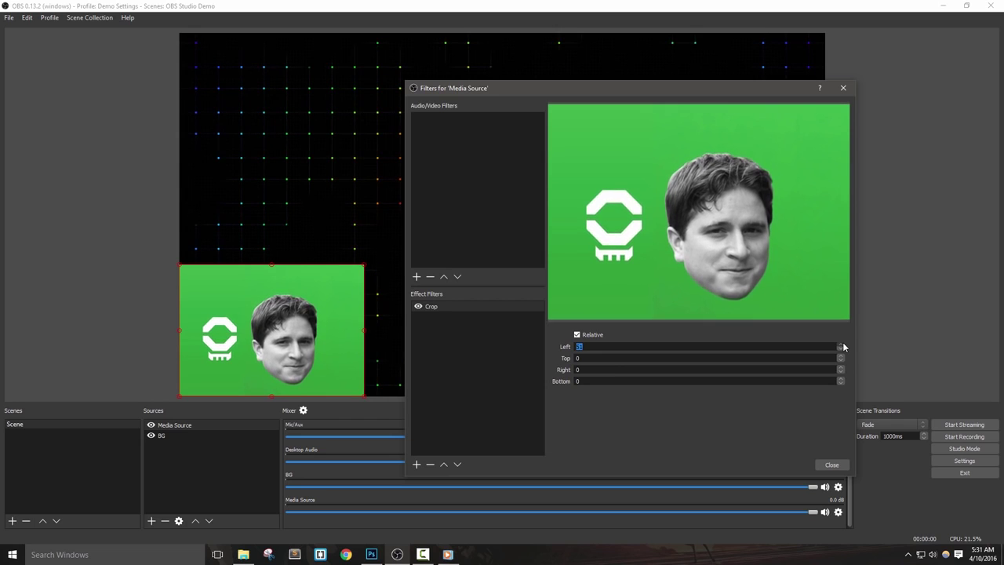
{"action": "left_click", "coordinate": [845, 347]}
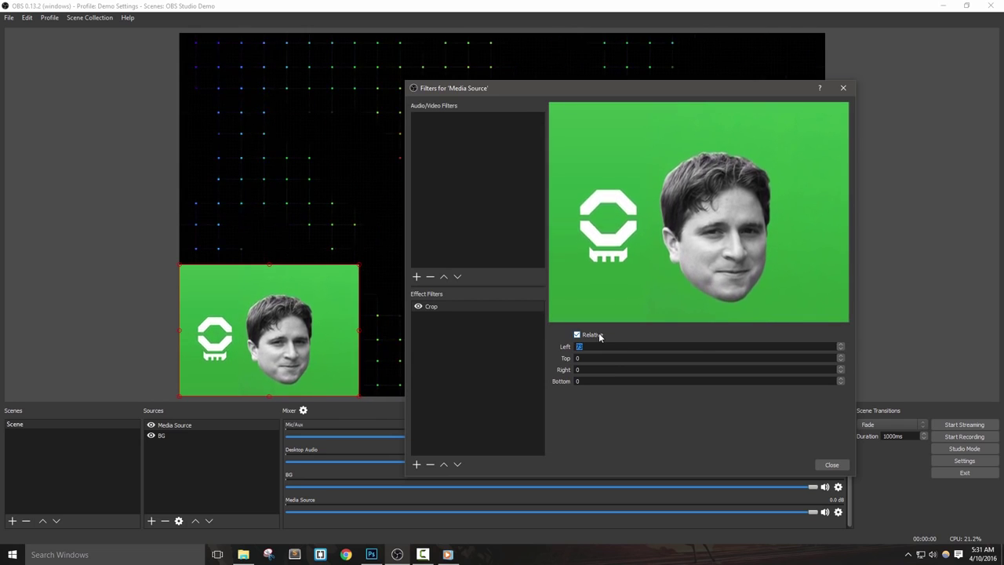
{"action": "type", "text": "200"}
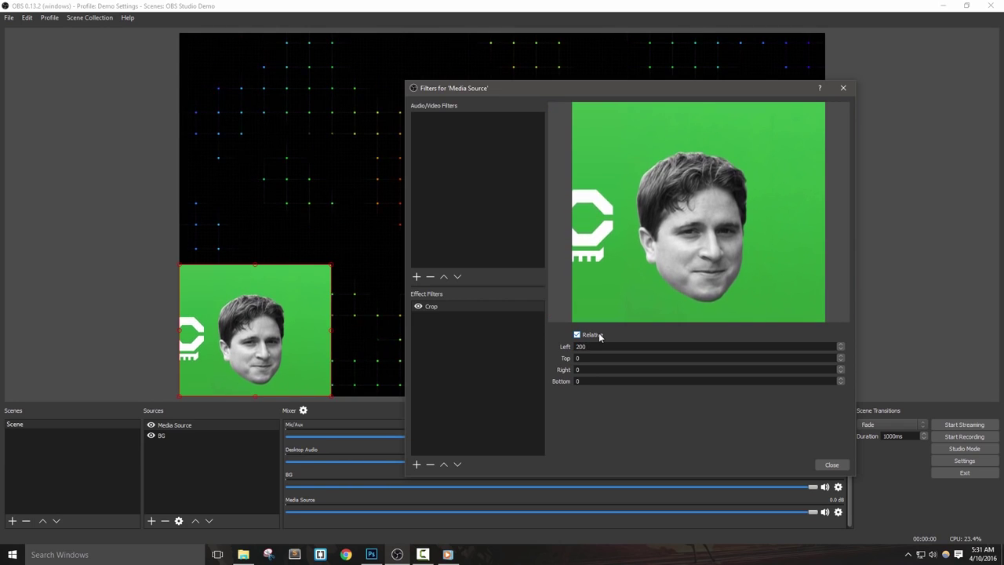
{"action": "type", "text": "3"}
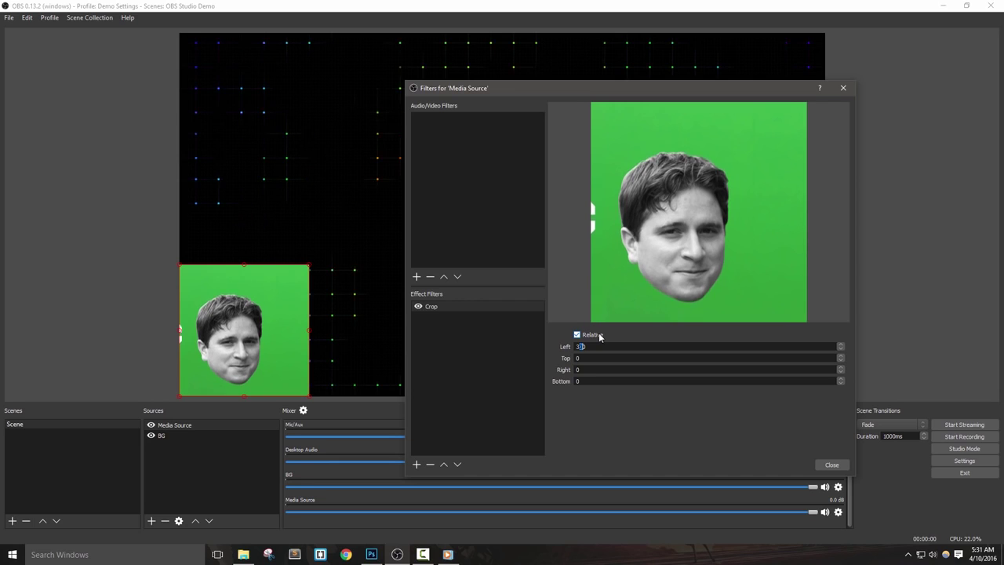
{"action": "type", "text": "3"}
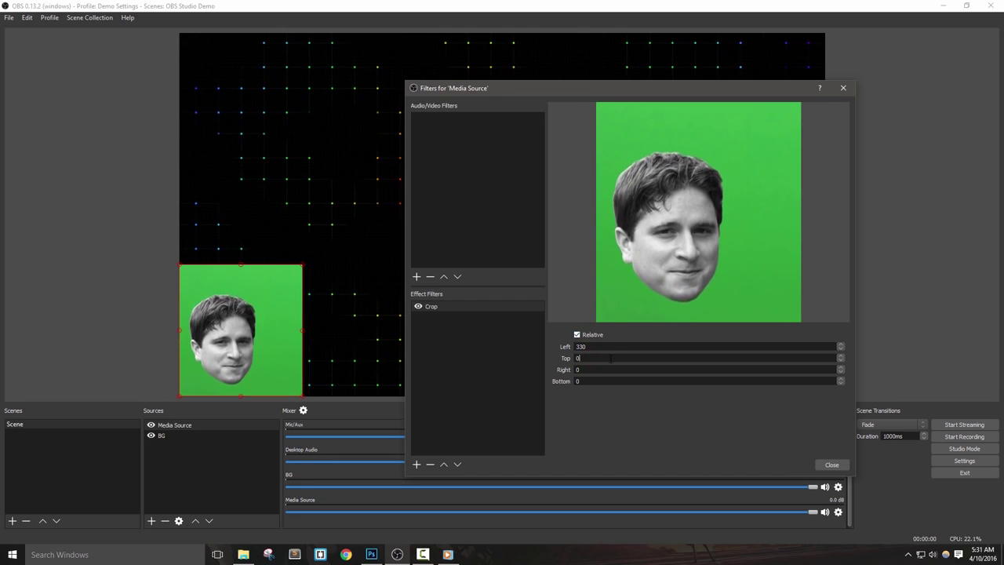
Set the crop's Top value to 100 and close the filters window.
{"action": "type", "text": "1000"}
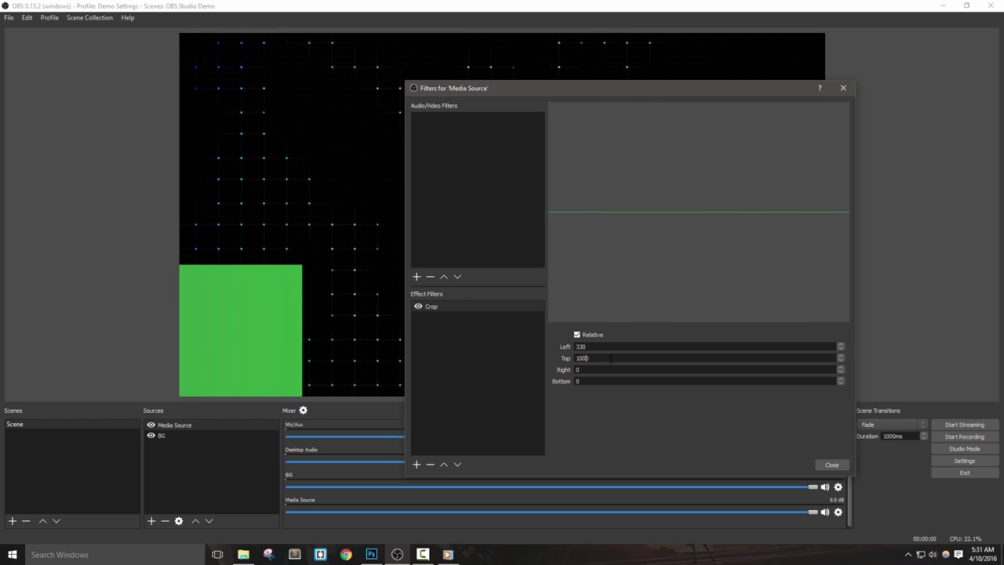
{"action": "key", "text": "Delete"}
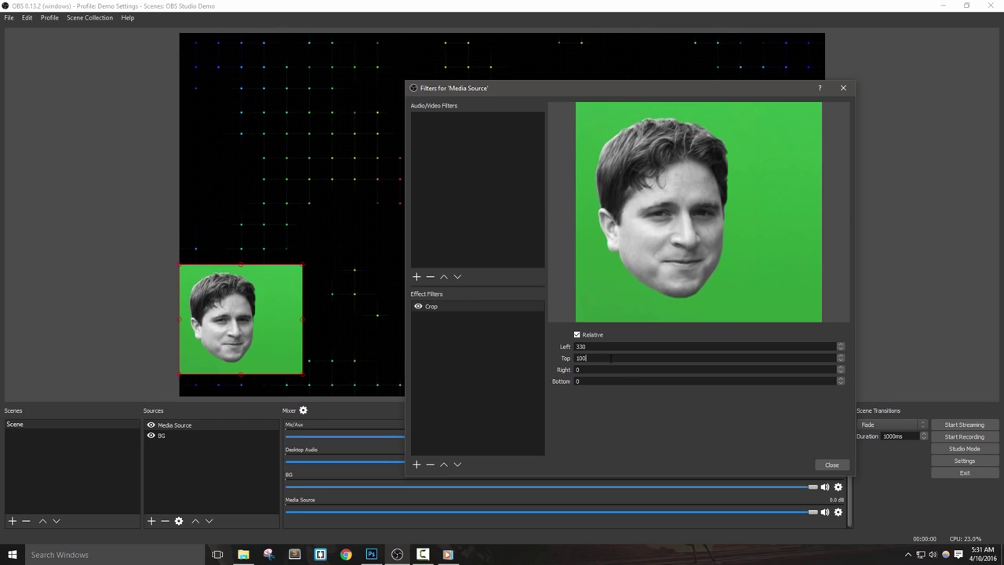
{"action": "left_click", "coordinate": [831, 465]}
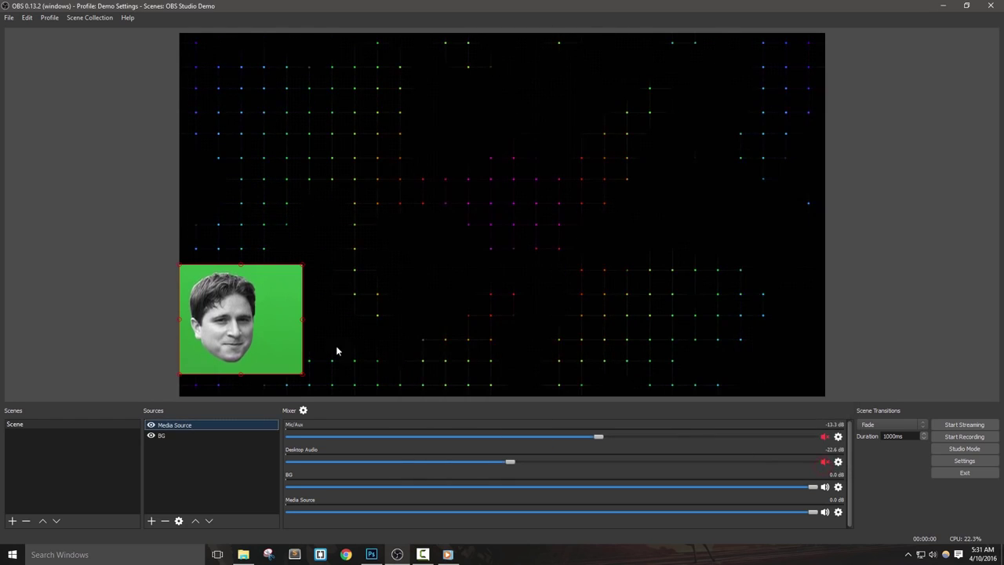
Move the cropped source into the lower-left corner of the canvas and scale it down slightly.
{"action": "left_click_drag", "start_coordinate": [283, 316], "coordinate": [285, 325]}
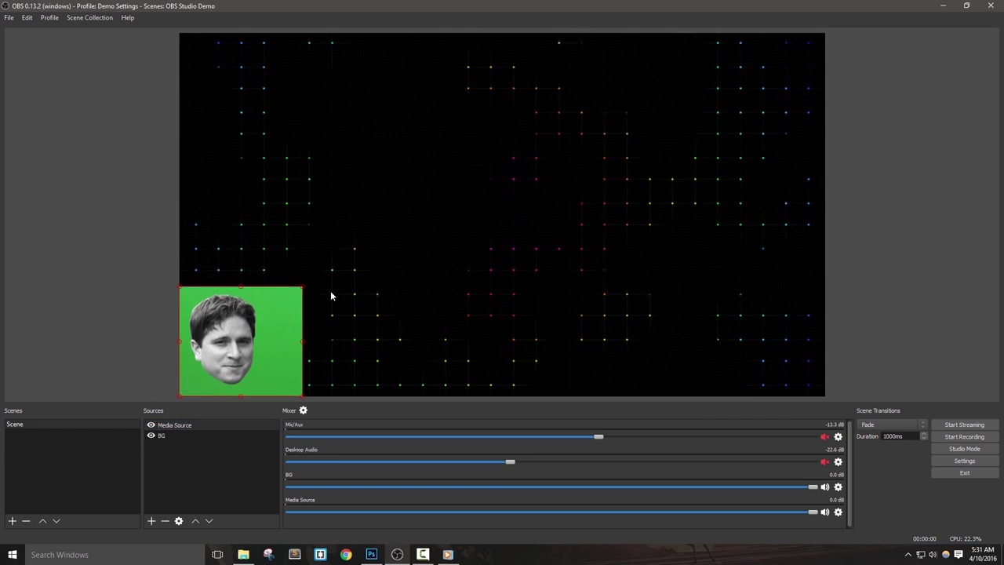
{"action": "mouse_move", "coordinate": [303, 291]}
{"action": "left_mouse_down"}
{"action": "mouse_move", "coordinate": [371, 265]}
{"action": "mouse_move", "coordinate": [307, 295]}
{"action": "mouse_move", "coordinate": [300, 288]}
{"action": "left_mouse_up"}
{"action": "mouse_move", "coordinate": [271, 341]}
{"action": "left_mouse_down"}
{"action": "mouse_move", "coordinate": [450, 287]}
{"action": "mouse_move", "coordinate": [684, 283]}
{"action": "mouse_move", "coordinate": [793, 346]}
{"action": "mouse_move", "coordinate": [743, 316]}
{"action": "mouse_move", "coordinate": [452, 294]}
{"action": "mouse_move", "coordinate": [300, 334]}
{"action": "mouse_move", "coordinate": [275, 352]}
{"action": "left_mouse_up"}
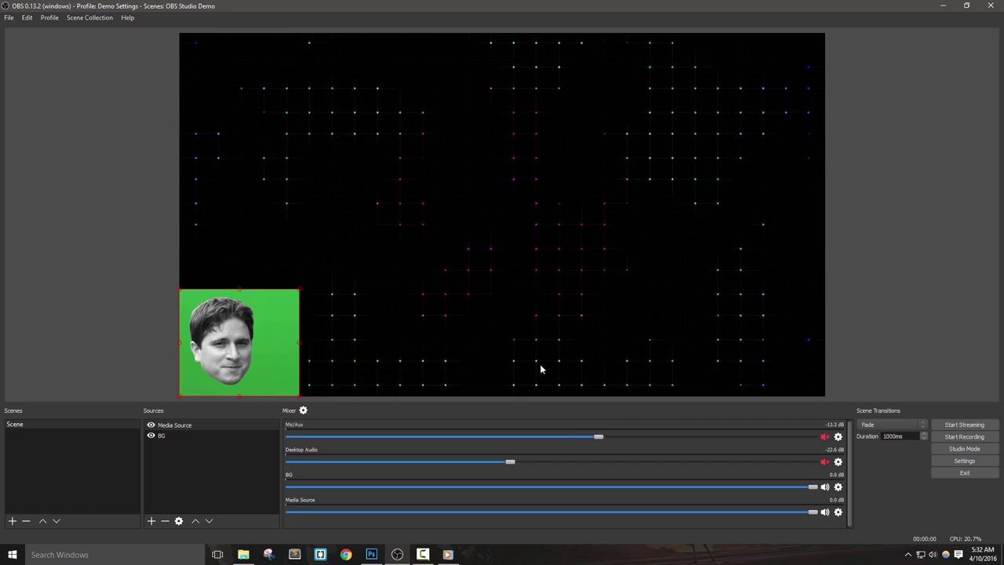
{"action": "left_click", "coordinate": [919, 302]}
{"action": "left_click", "coordinate": [256, 341]}
Reopen the green-screen source's filters, uncover the scene preview and switch off the Crop filter.
{"action": "right_click", "coordinate": [214, 357]}
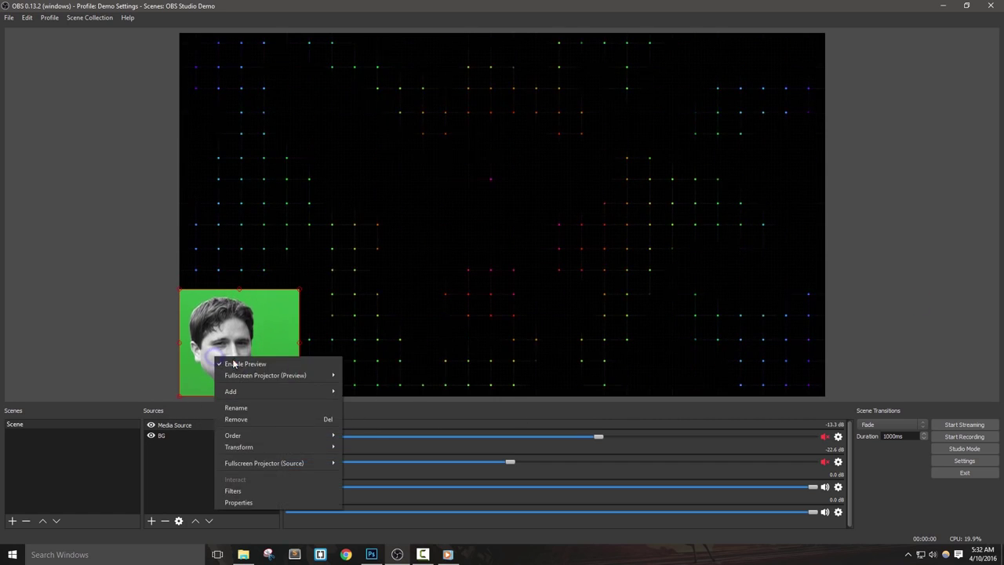
{"action": "left_click", "coordinate": [247, 492]}
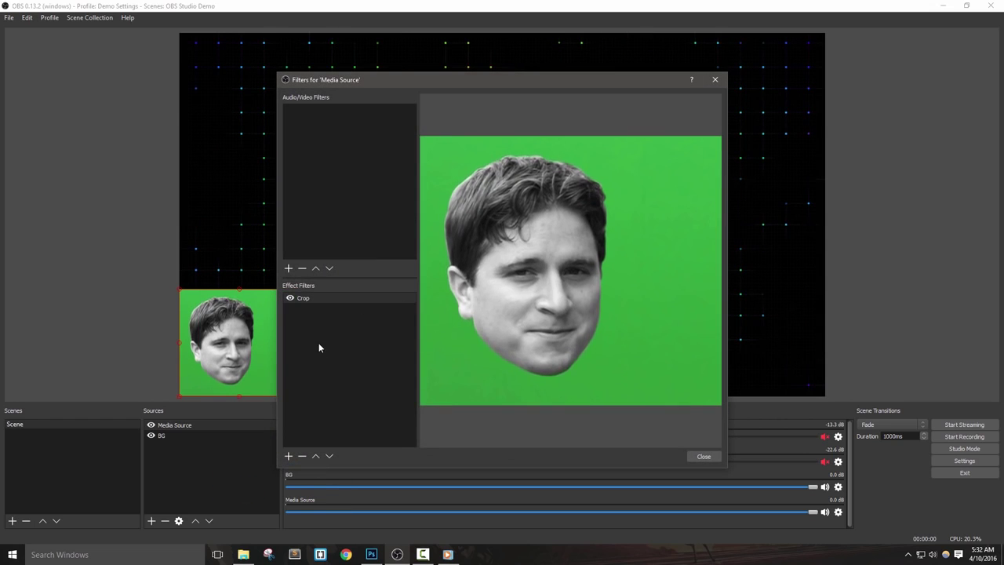
{"action": "left_click", "coordinate": [318, 351]}
{"action": "left_click_drag", "start_coordinate": [435, 81], "coordinate": [602, 75]}
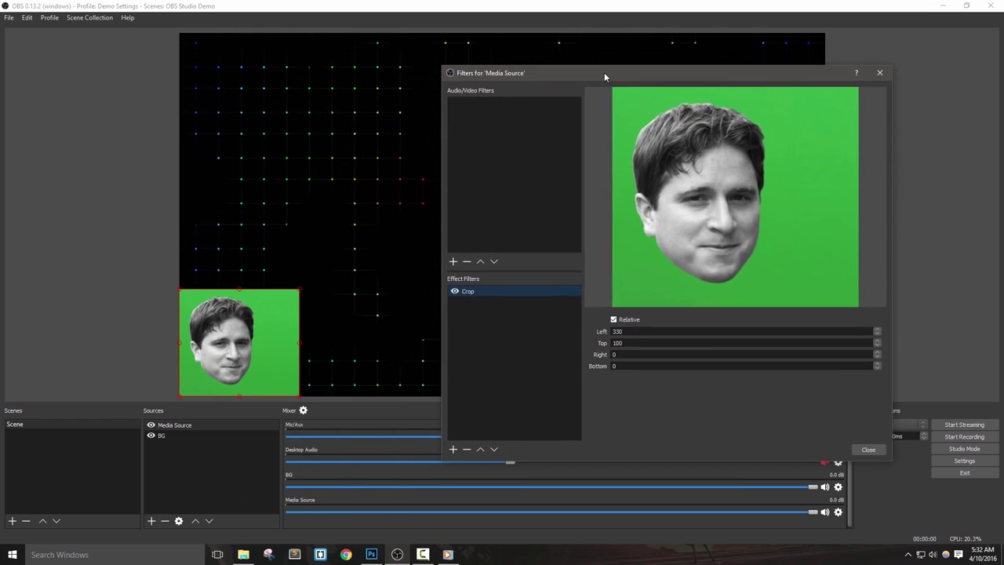
{"action": "left_click", "coordinate": [455, 291]}
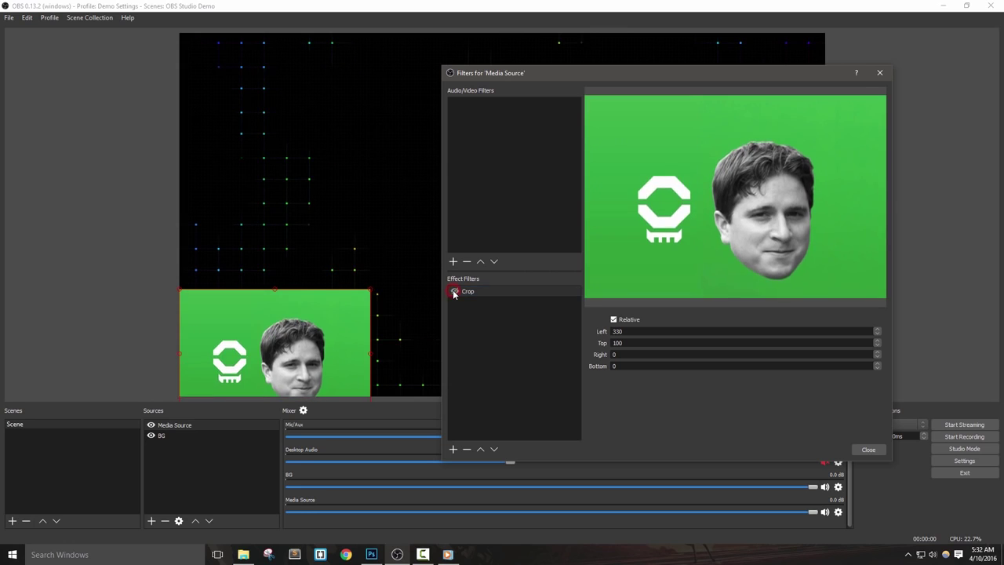
Switch the green-screen source's Crop filter back on and close the filters window.
{"action": "left_click", "coordinate": [454, 291]}
{"action": "left_click", "coordinate": [453, 449]}
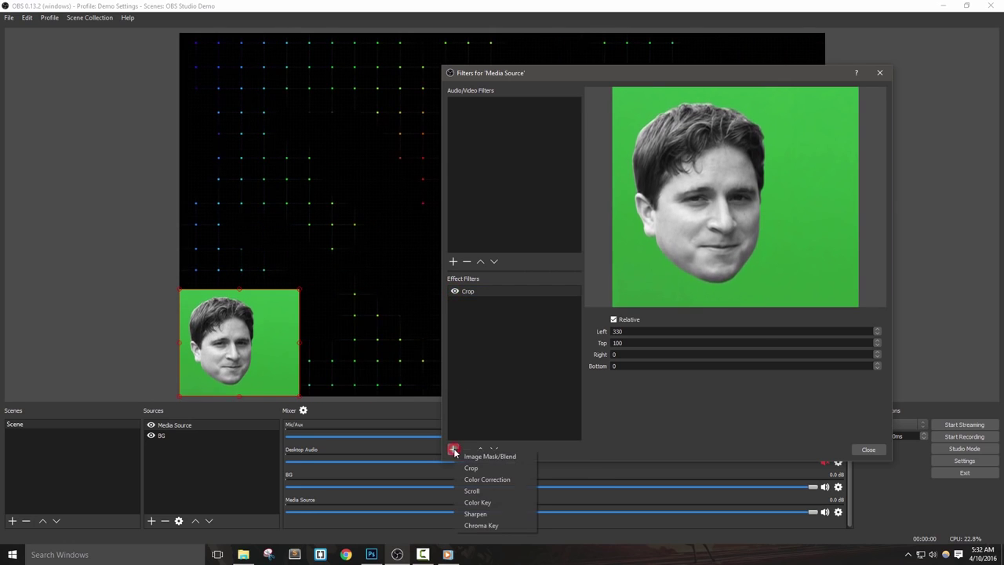
{"action": "left_click", "coordinate": [863, 449]}
Add a Color Correction effect filter to the BG source and place the filters window so part of the scene preview shows.
{"action": "left_click", "coordinate": [174, 435]}
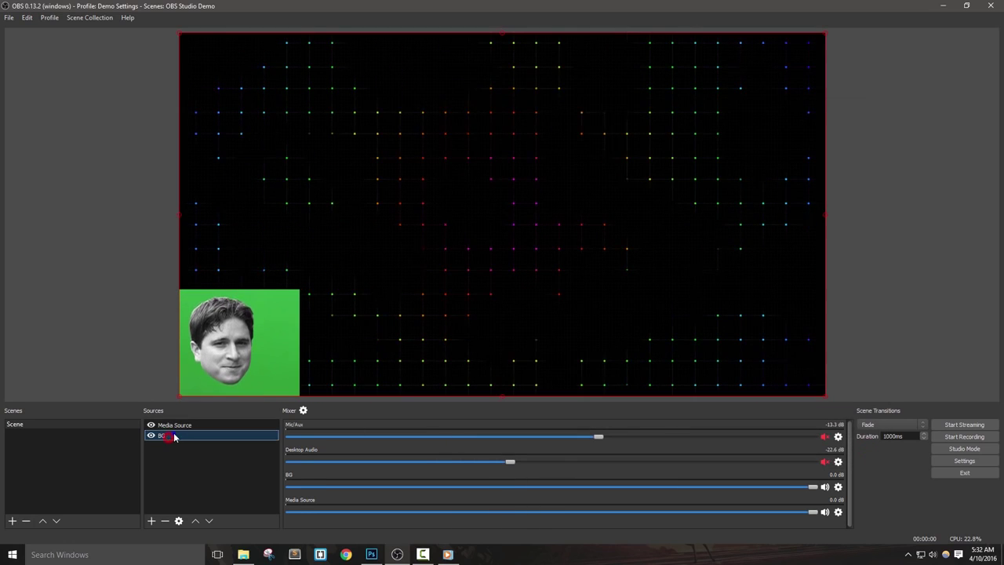
{"action": "right_click", "coordinate": [179, 436]}
{"action": "left_click", "coordinate": [192, 540]}
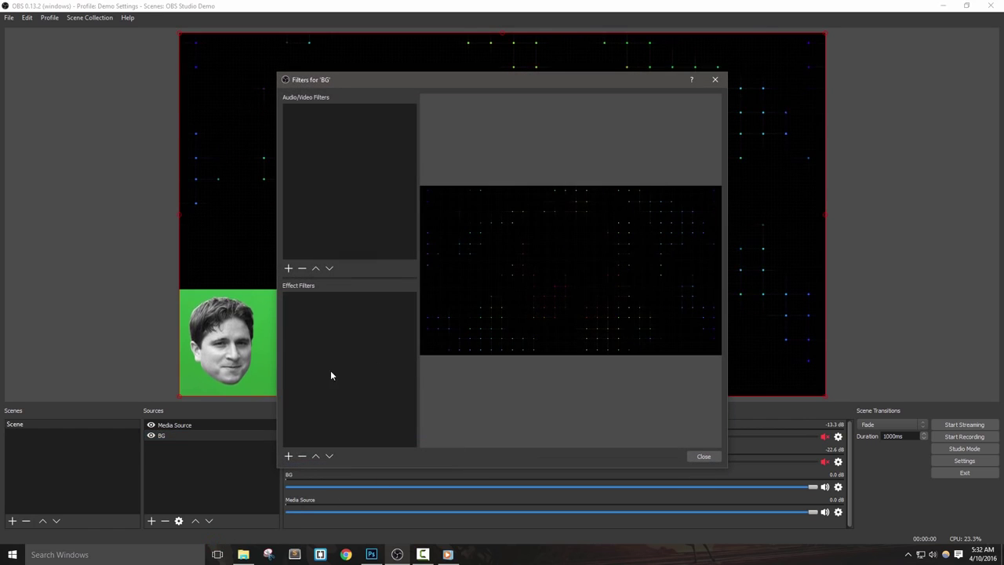
{"action": "left_click", "coordinate": [287, 456]}
{"action": "left_click", "coordinate": [330, 484]}
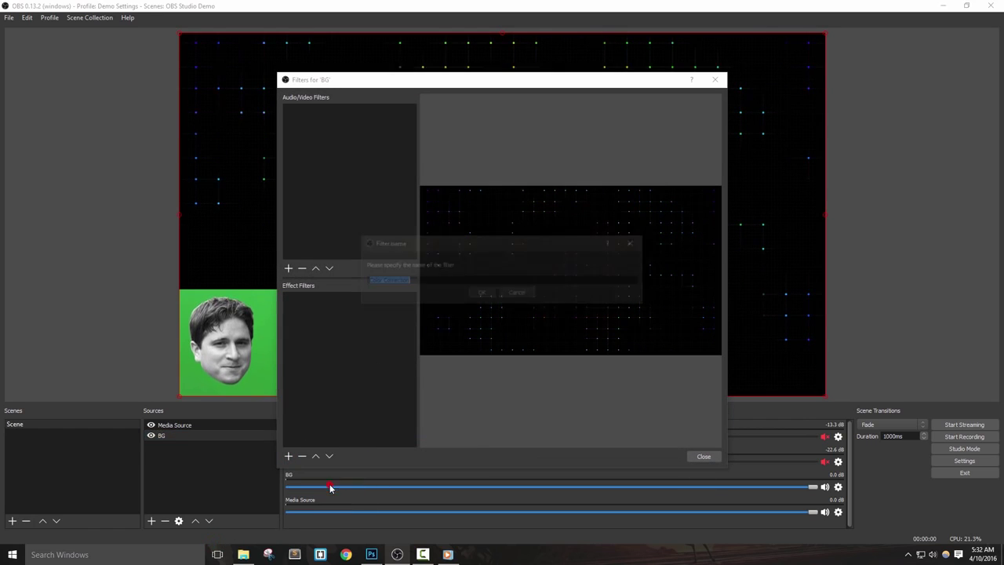
{"action": "left_click", "coordinate": [480, 295]}
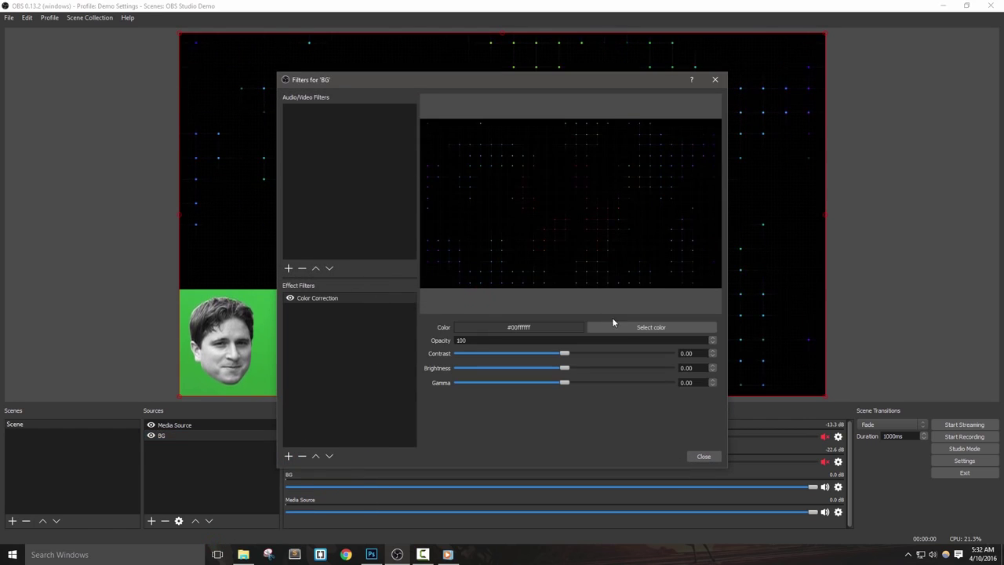
{"action": "left_click_drag", "start_coordinate": [546, 92], "coordinate": [422, 53]}
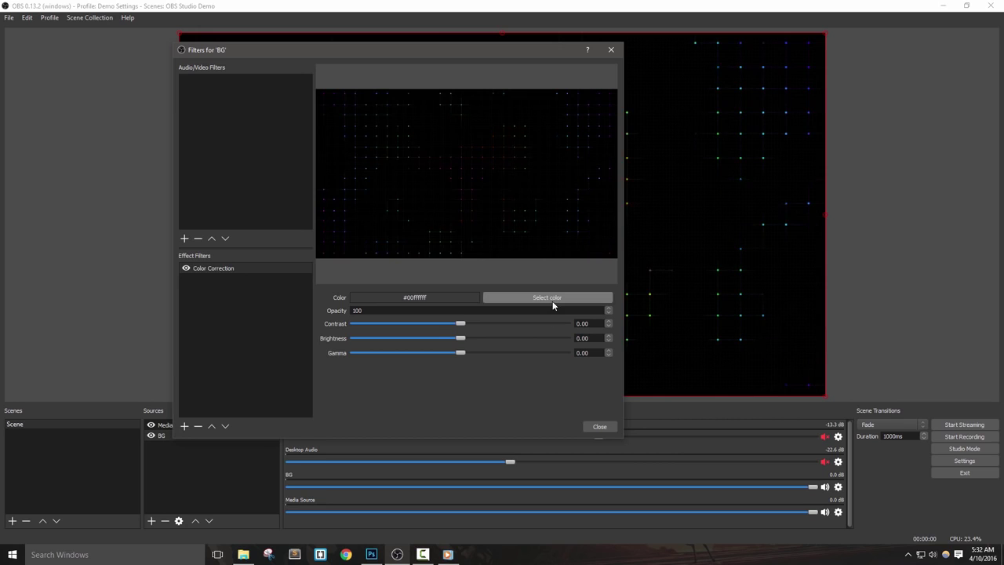
Try a dark red #aa0000 tint in the BG source's Color Correction and restore the color to white.
{"action": "left_click", "coordinate": [553, 301]}
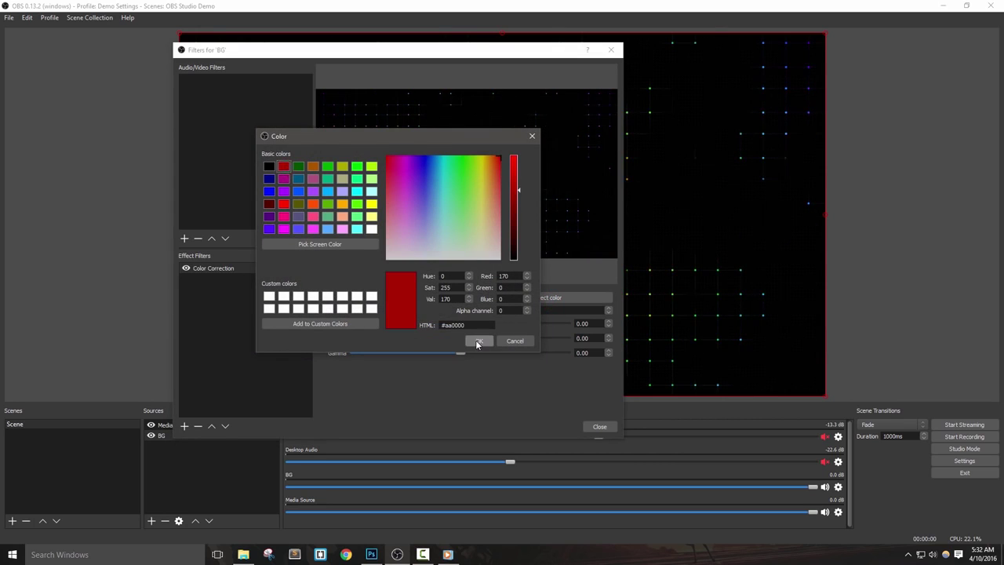
{"action": "left_click", "coordinate": [477, 341]}
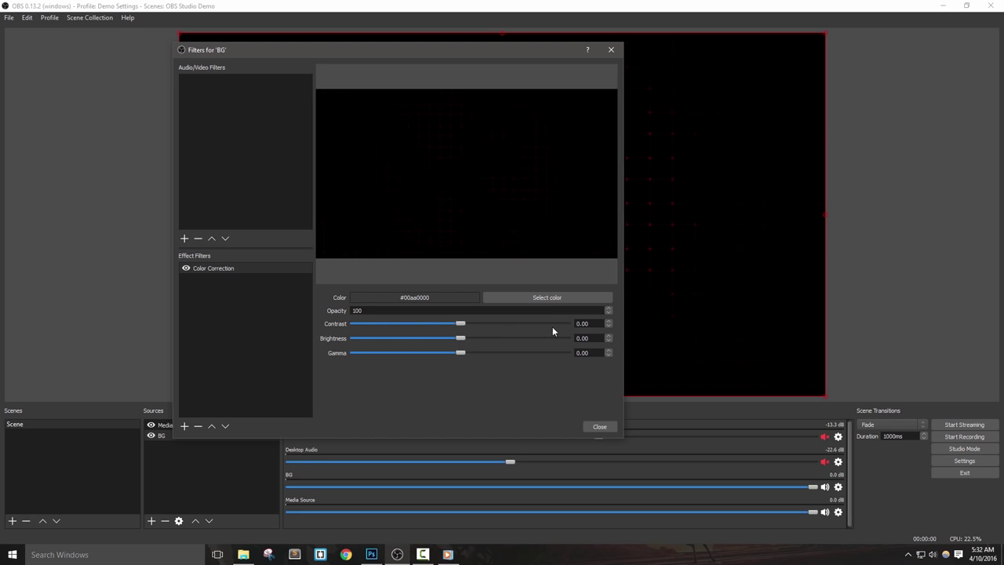
{"action": "left_click", "coordinate": [544, 297]}
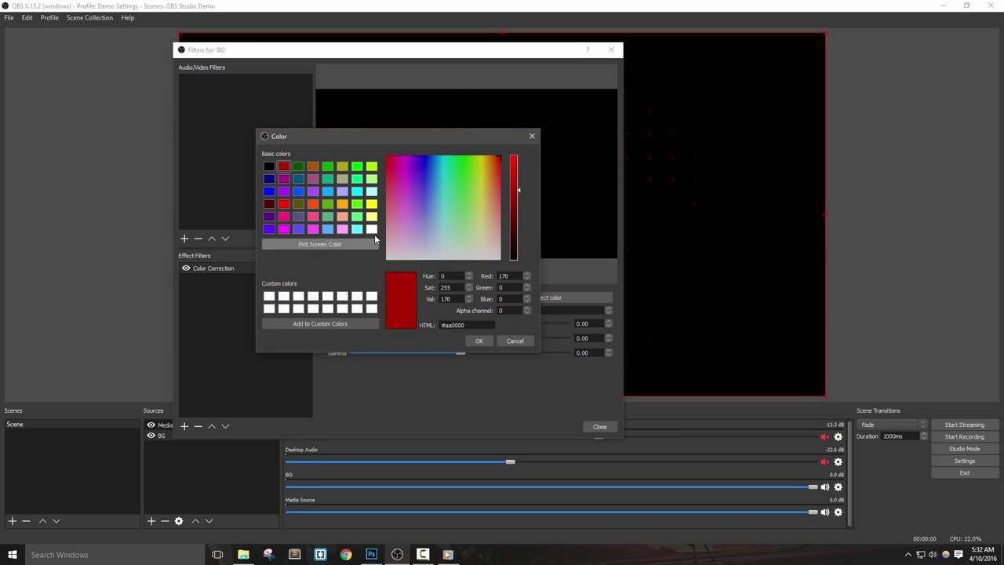
{"action": "left_click", "coordinate": [479, 341]}
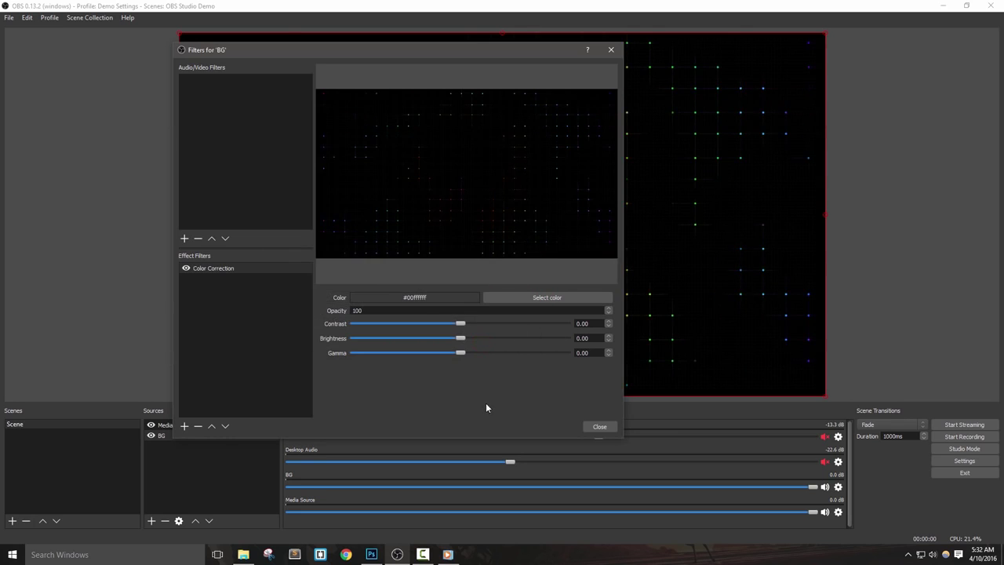
Set the BG Color Correction's contrast to 1.00, brightness to 0.06, gamma to -0.16 and color to #00aaff, and close the filters window.
{"action": "left_click_drag", "start_coordinate": [460, 324], "coordinate": [543, 333]}
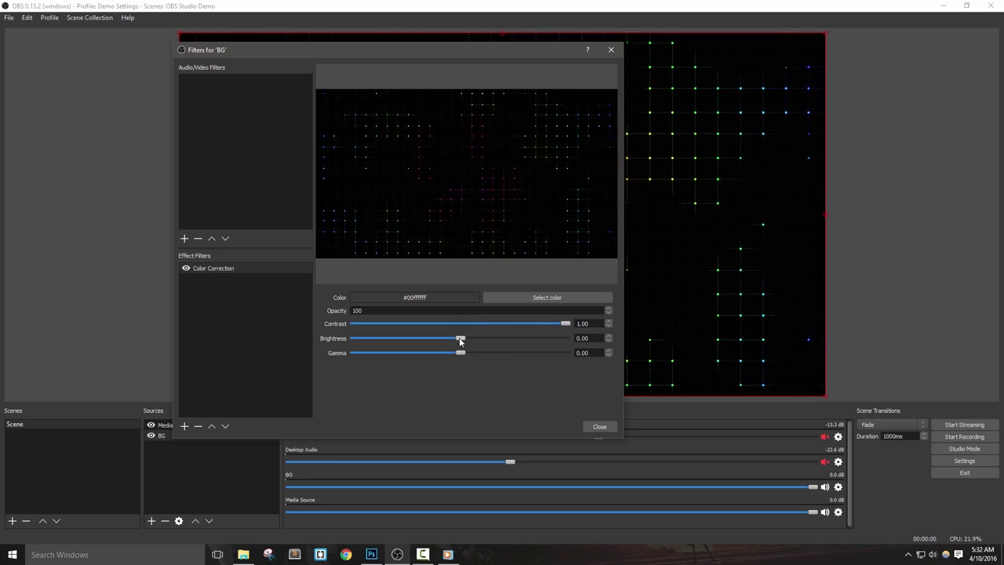
{"action": "mouse_move", "coordinate": [463, 341]}
{"action": "left_mouse_down"}
{"action": "mouse_move", "coordinate": [507, 341]}
{"action": "mouse_move", "coordinate": [434, 349]}
{"action": "mouse_move", "coordinate": [458, 346]}
{"action": "left_mouse_up"}
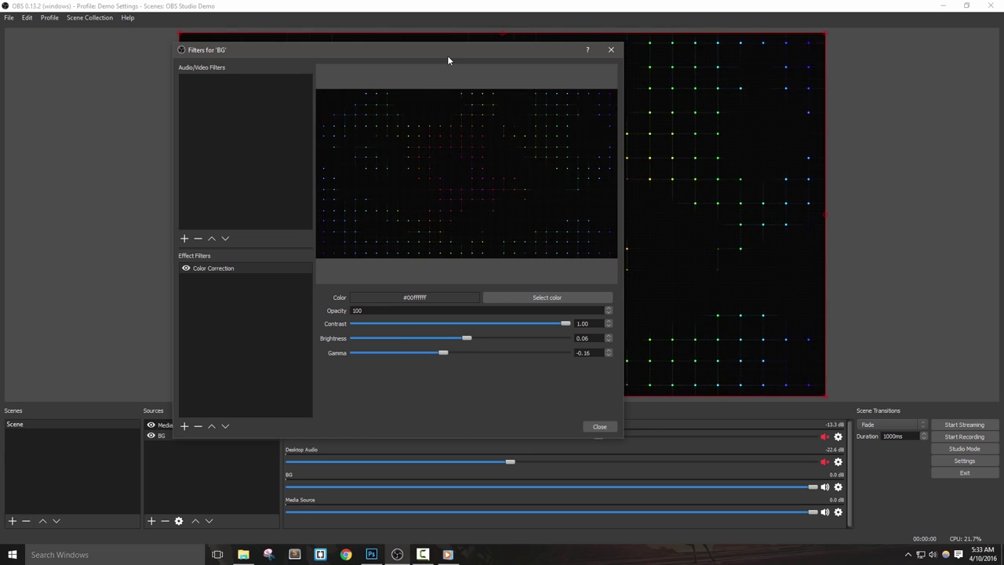
{"action": "left_click", "coordinate": [517, 298]}
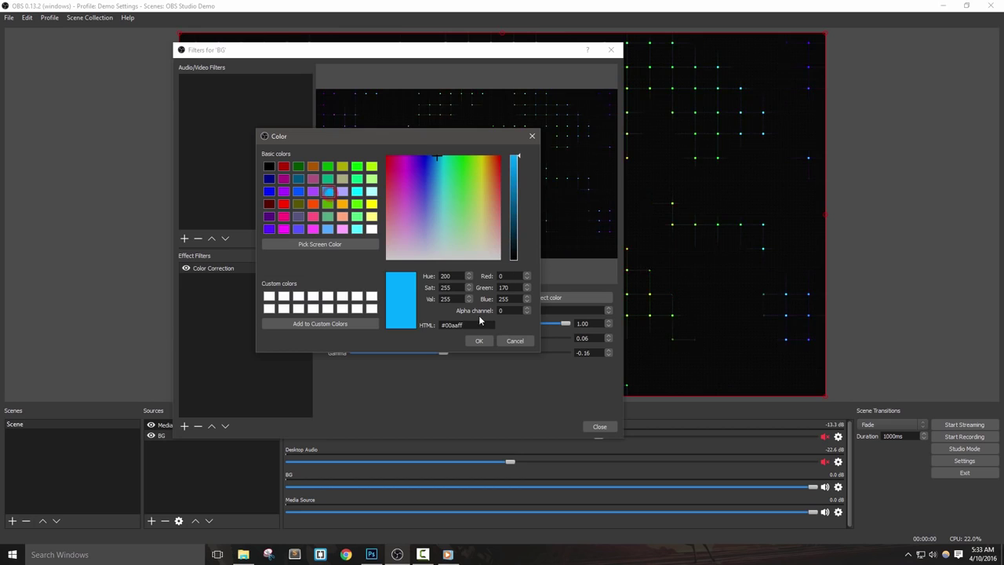
{"action": "left_click", "coordinate": [480, 341]}
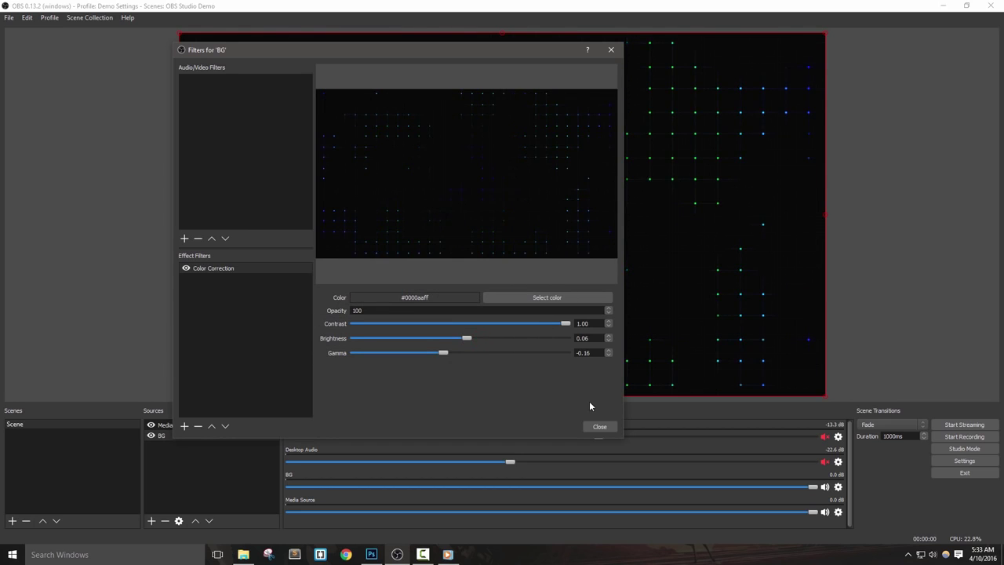
{"action": "left_click", "coordinate": [598, 428]}
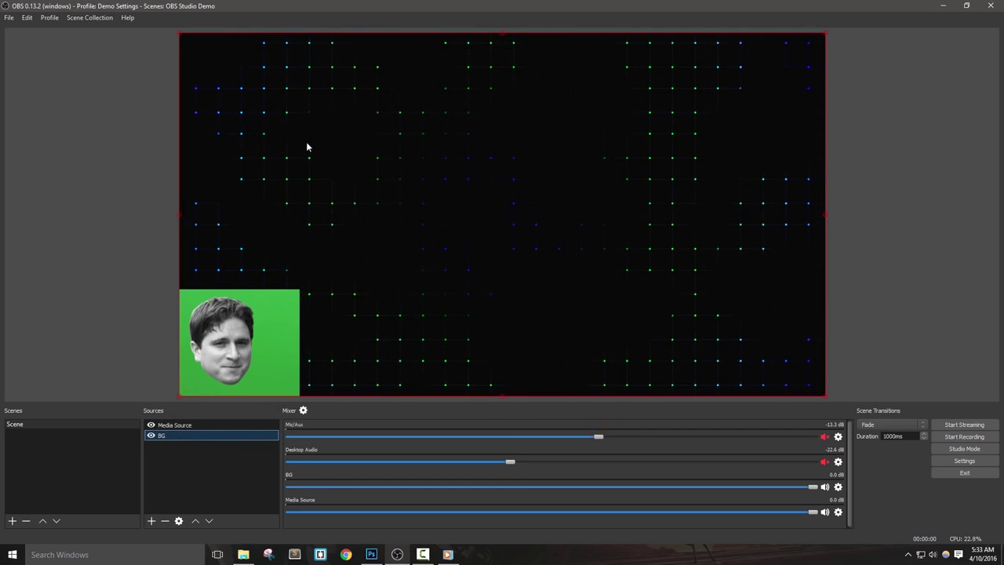
Add a Scroll effect filter to the green-screen Media Source and move the filters window clear of the source's preview.
{"action": "left_click", "coordinate": [192, 425]}
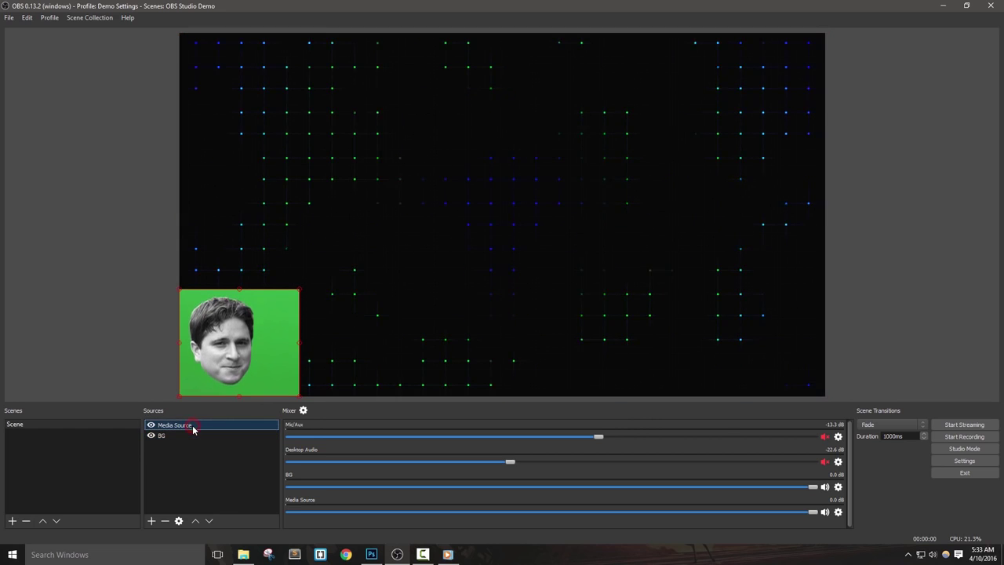
{"action": "right_click", "coordinate": [193, 428]}
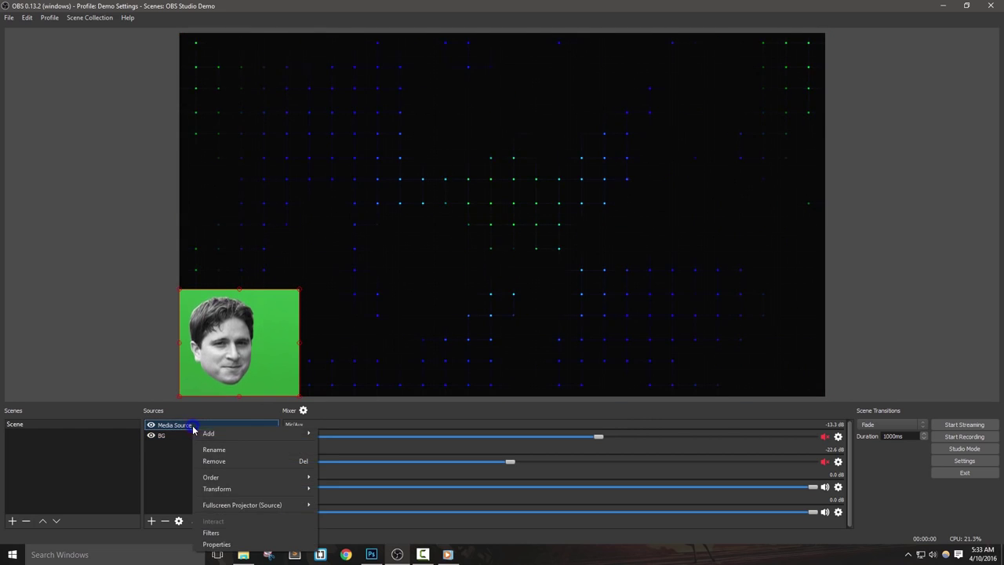
{"action": "left_click", "coordinate": [212, 532]}
{"action": "left_click", "coordinate": [288, 456]}
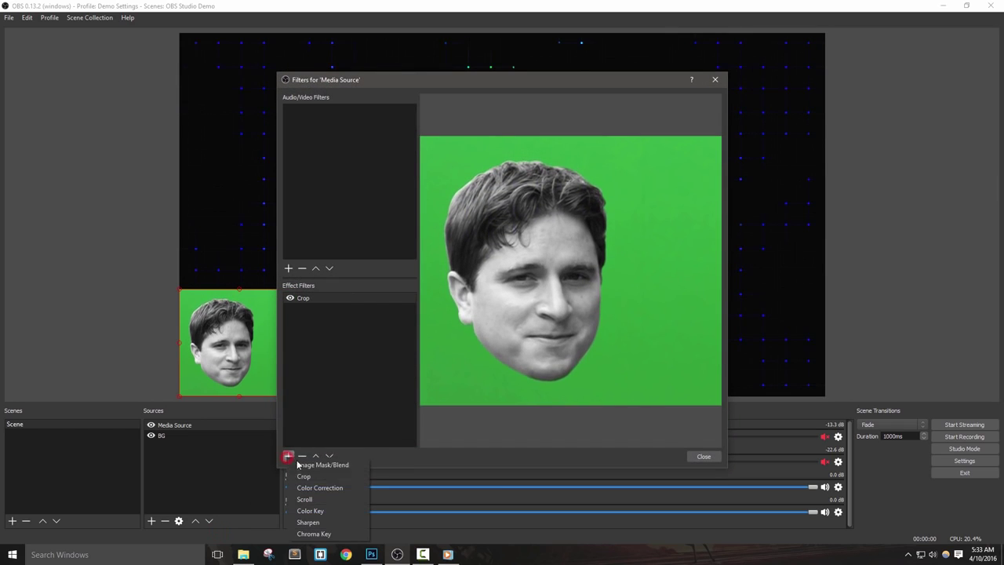
{"action": "left_click", "coordinate": [314, 500]}
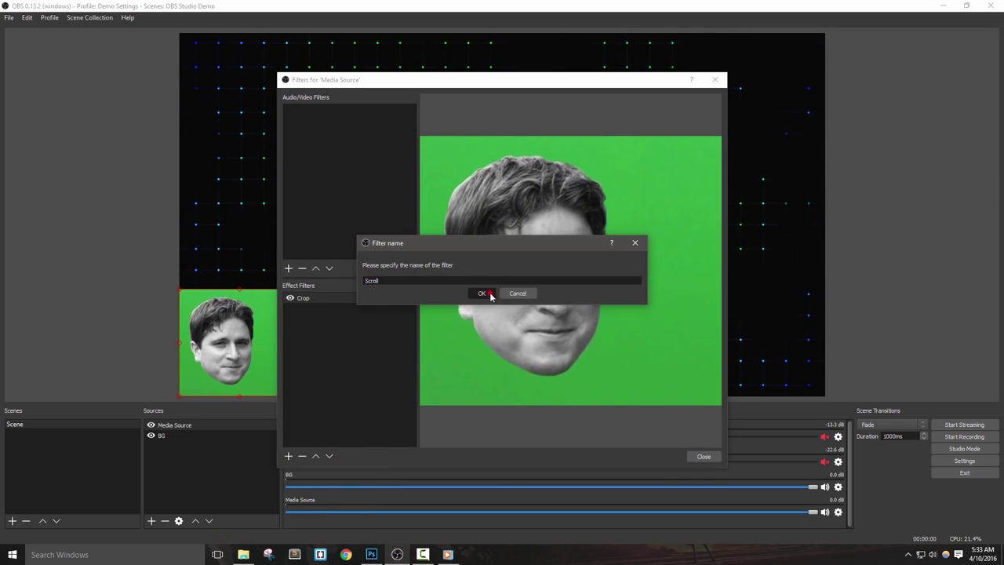
{"action": "left_click", "coordinate": [484, 294]}
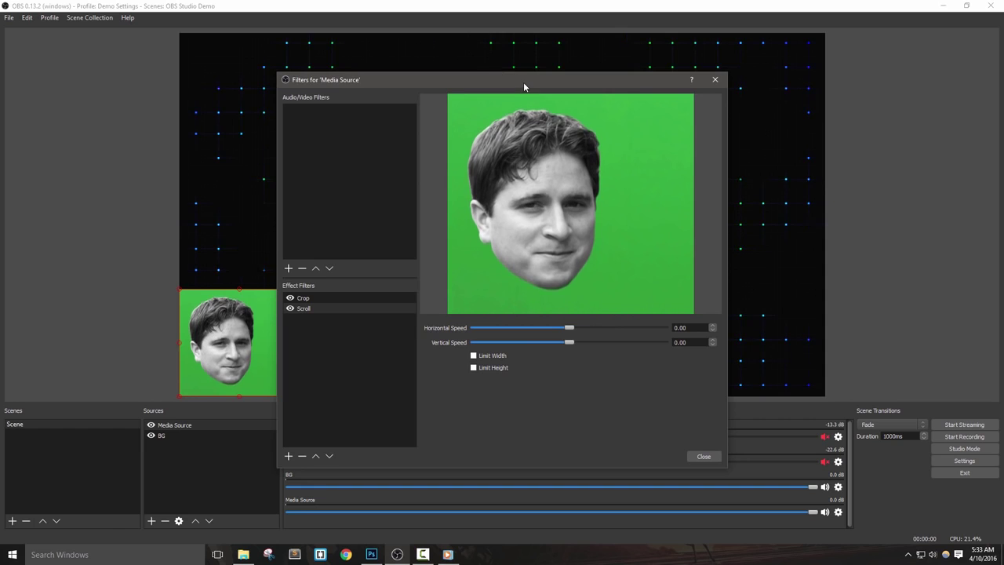
{"action": "left_click_drag", "start_coordinate": [524, 82], "coordinate": [643, 44]}
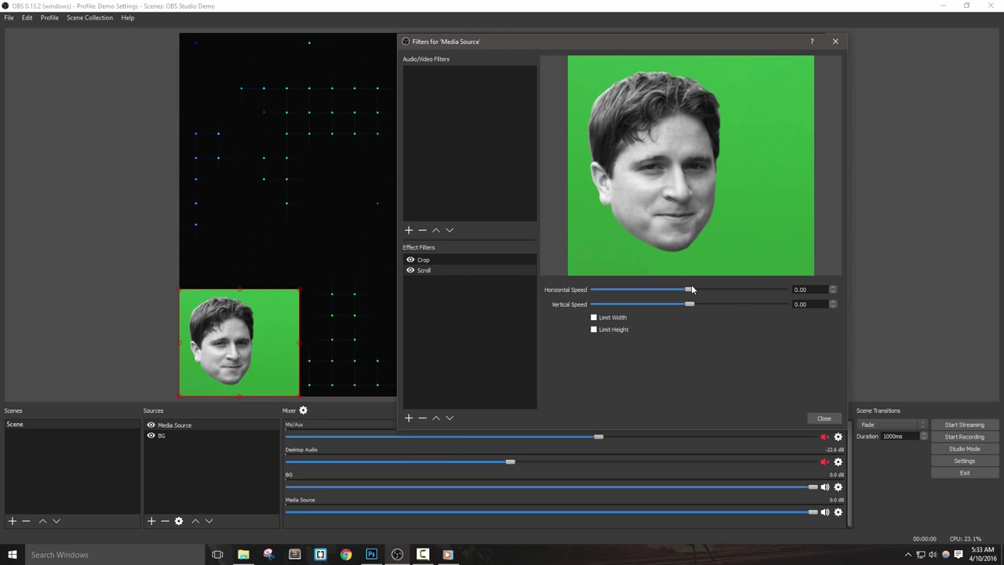
Set the scroll's horizontal speed to -3 and vertical speed to 144, switch the Scroll filter off and close the filters window.
{"action": "mouse_move", "coordinate": [692, 289]}
{"action": "left_mouse_down"}
{"action": "mouse_move", "coordinate": [719, 290]}
{"action": "mouse_move", "coordinate": [664, 304]}
{"action": "mouse_move", "coordinate": [692, 306]}
{"action": "left_mouse_up"}
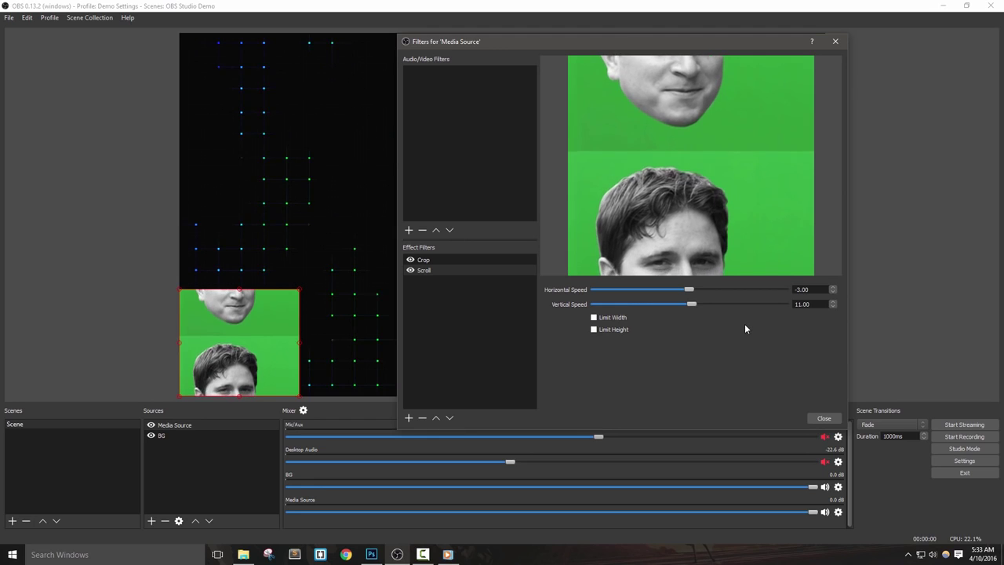
{"action": "left_click_drag", "start_coordinate": [702, 305], "coordinate": [717, 305]}
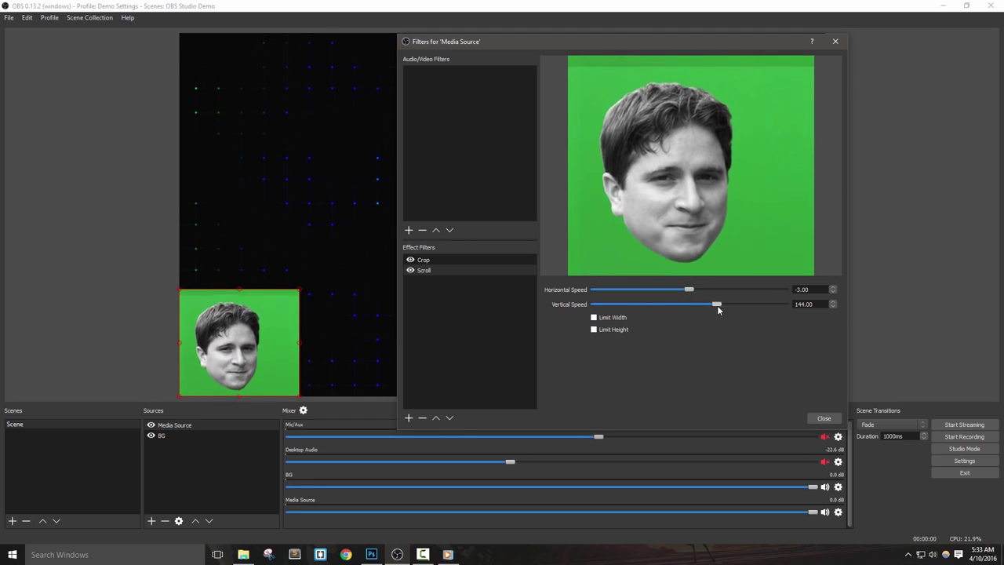
{"action": "left_click", "coordinate": [411, 270]}
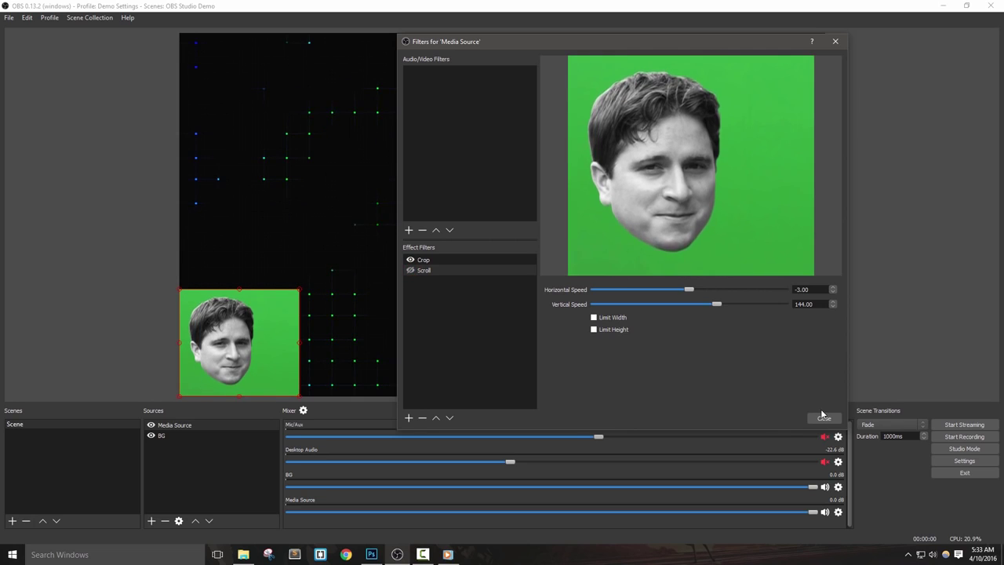
{"action": "left_click", "coordinate": [824, 418]}
Hide the Media Source in the scene and add a Scroll effect filter to the BG source.
{"action": "left_click", "coordinate": [151, 424]}
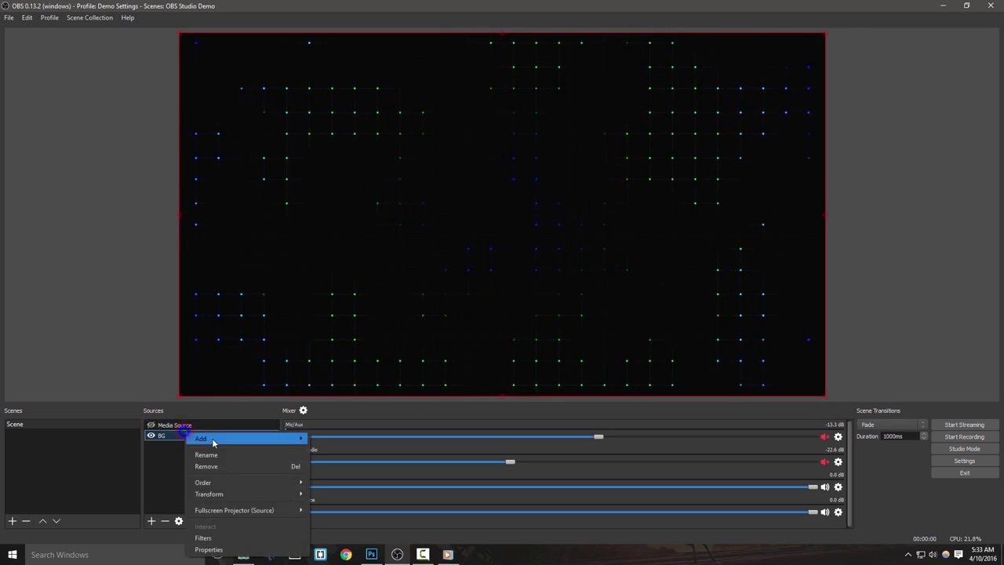
{"action": "left_click", "coordinate": [226, 538]}
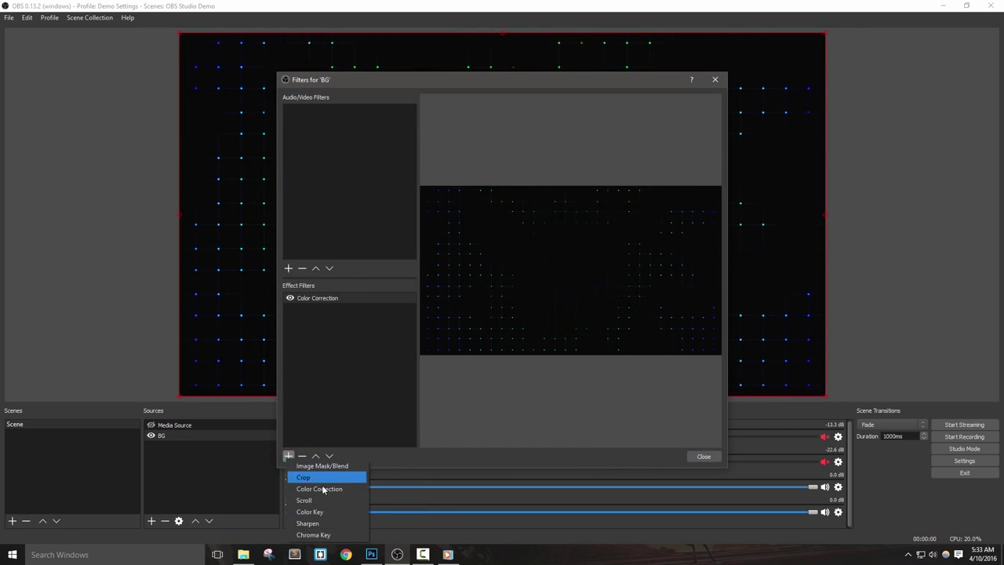
{"action": "left_click", "coordinate": [319, 500]}
{"action": "left_click", "coordinate": [482, 293]}
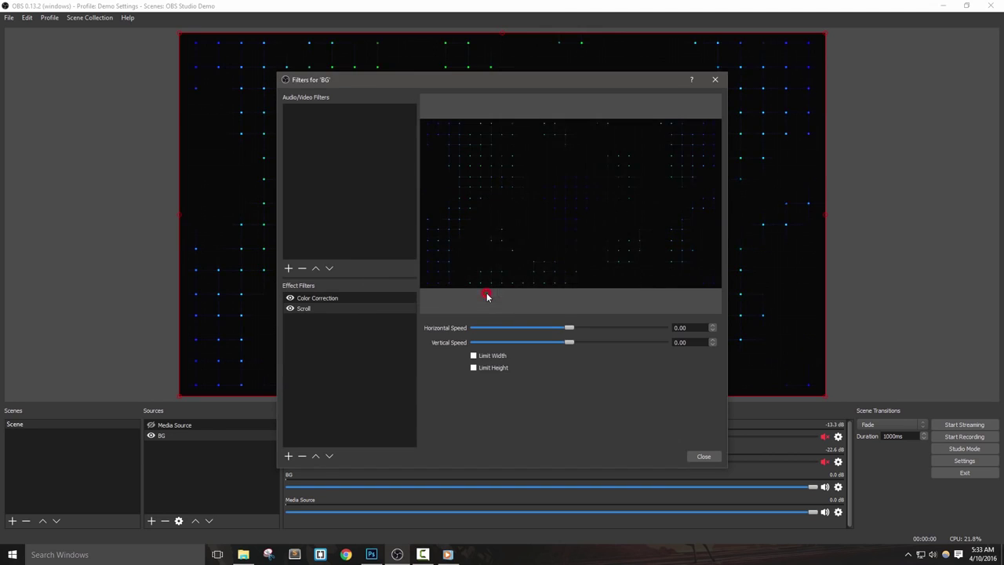
Try a horizontal scroll speed of 72 on the BG source with the width limited to 100, remove the limit and close the filters.
{"action": "left_click", "coordinate": [495, 358]}
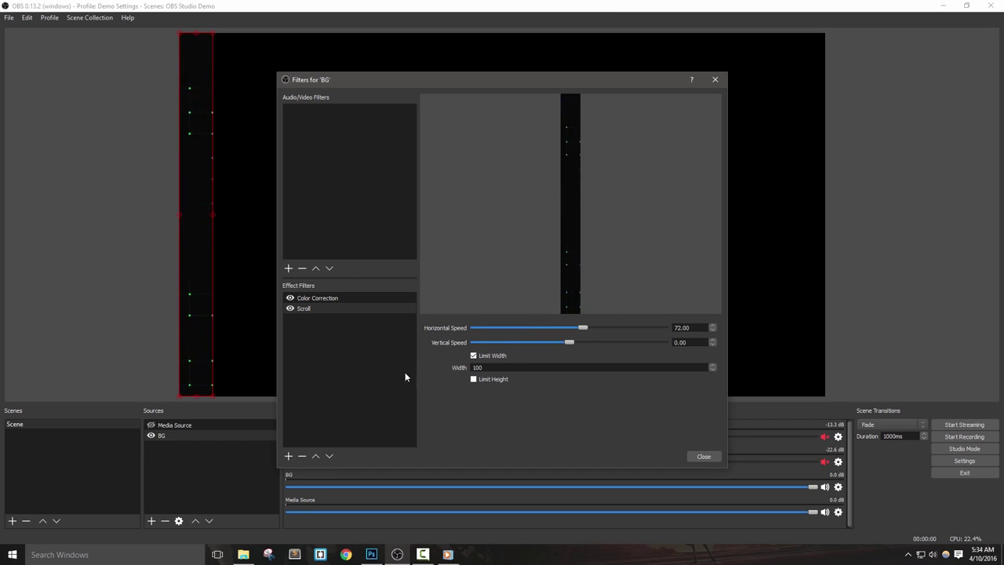
{"action": "left_click", "coordinate": [473, 356]}
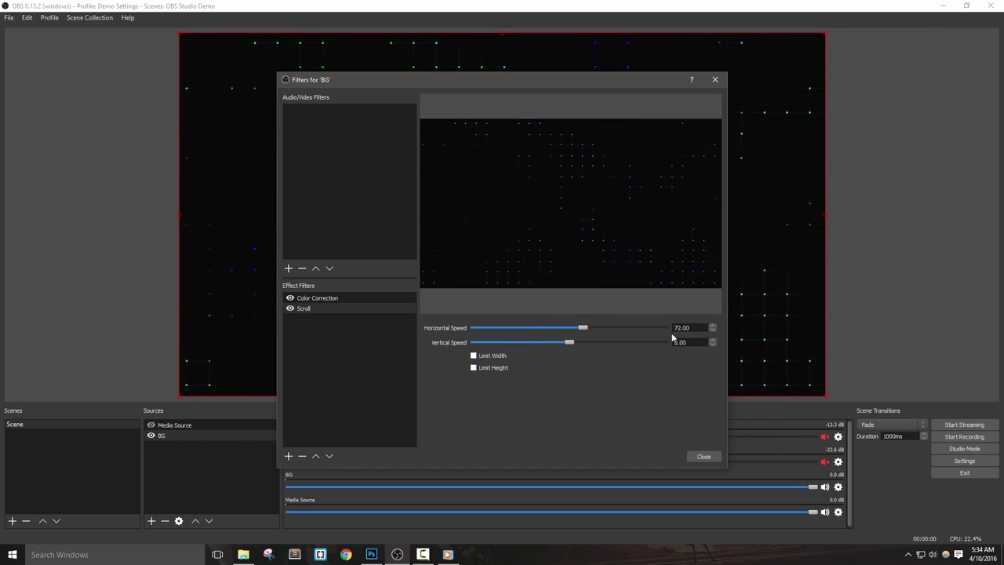
{"action": "left_click", "coordinate": [713, 453]}
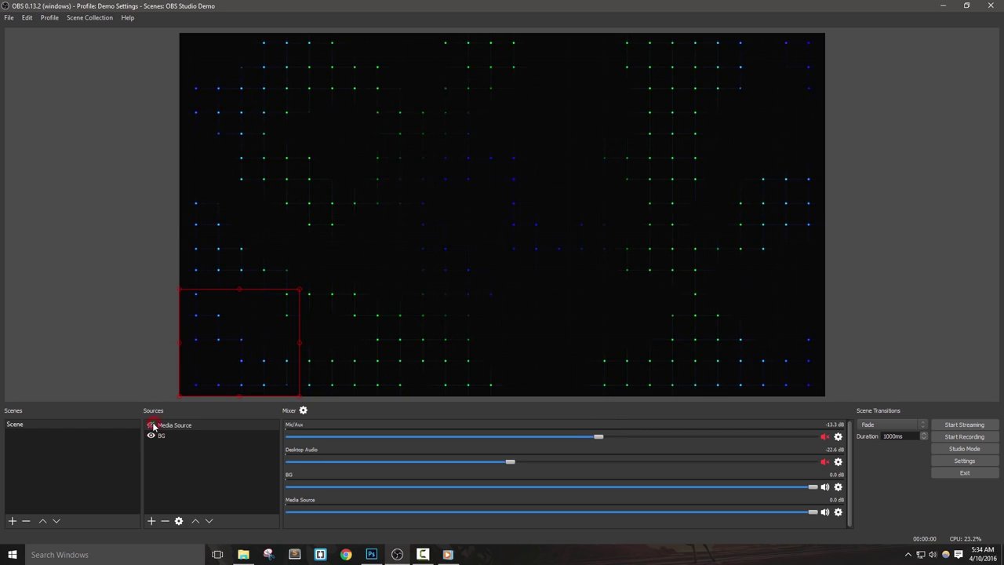
Show the Media Source again and open its filters, with the window moved clear of the source's preview.
{"action": "left_click", "coordinate": [151, 425]}
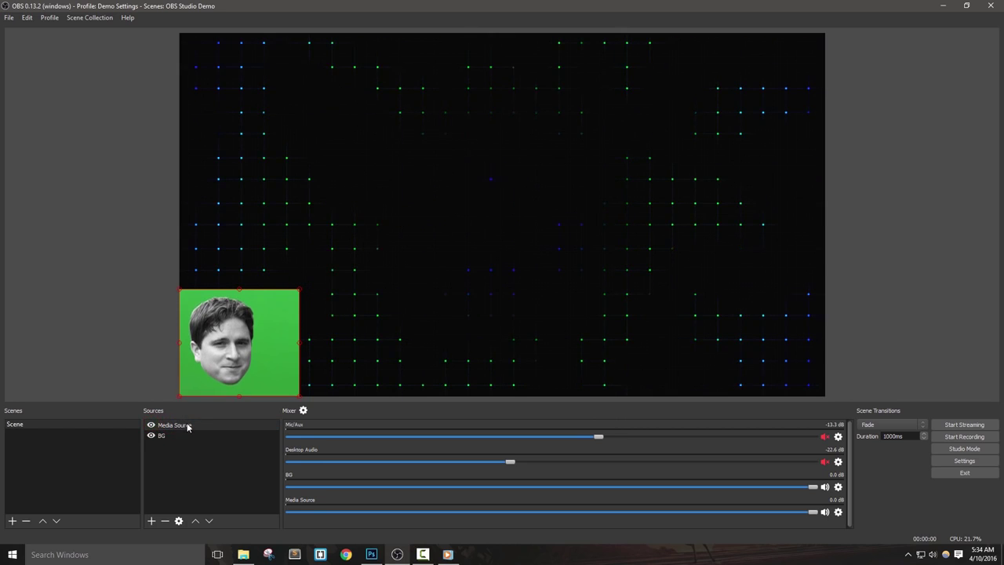
{"action": "right_click", "coordinate": [189, 428]}
{"action": "left_click", "coordinate": [222, 532]}
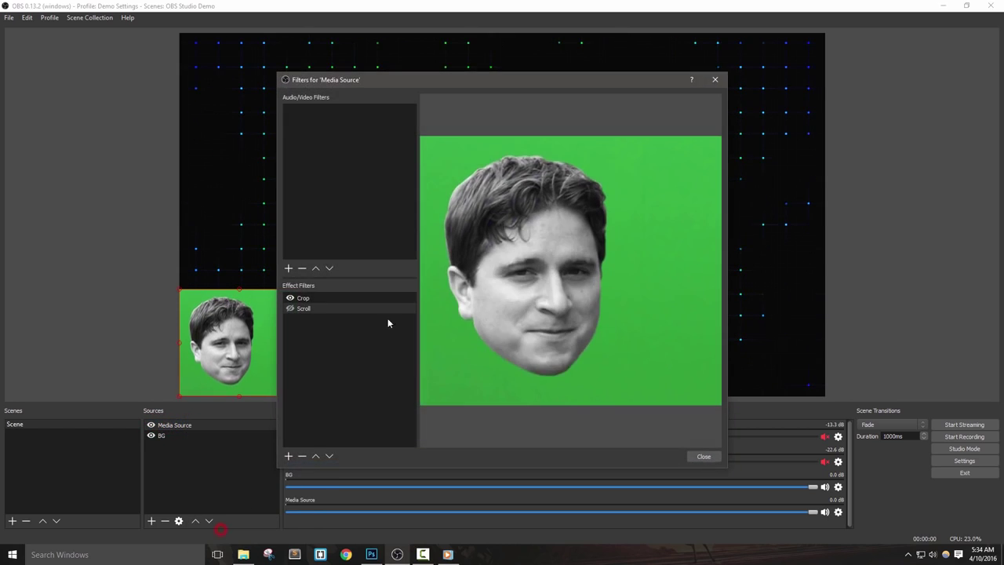
{"action": "left_click_drag", "start_coordinate": [502, 78], "coordinate": [641, 44]}
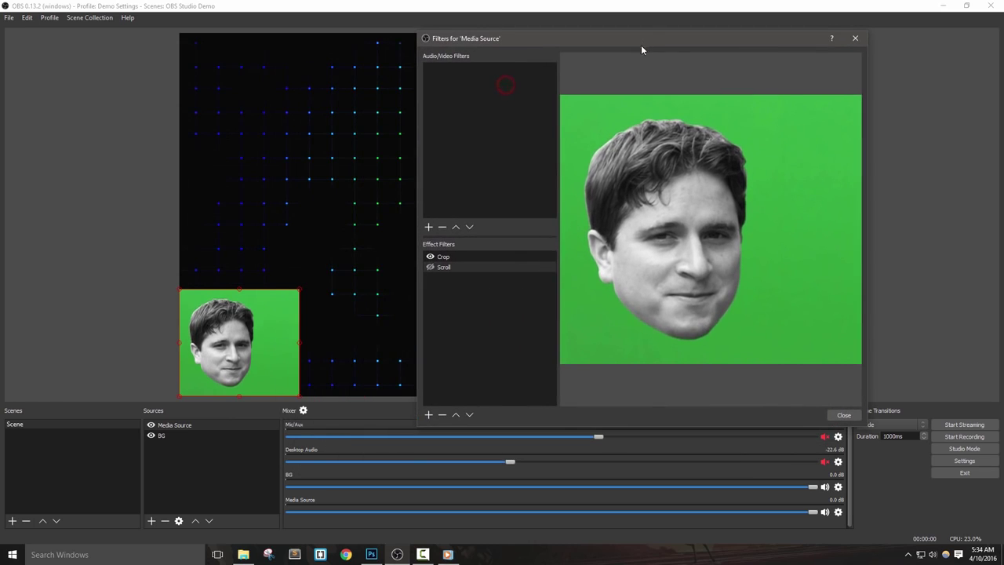
Add a Chroma Key effect filter with its default name to the Media Source.
{"action": "left_click", "coordinate": [470, 367]}
{"action": "left_click", "coordinate": [429, 414]}
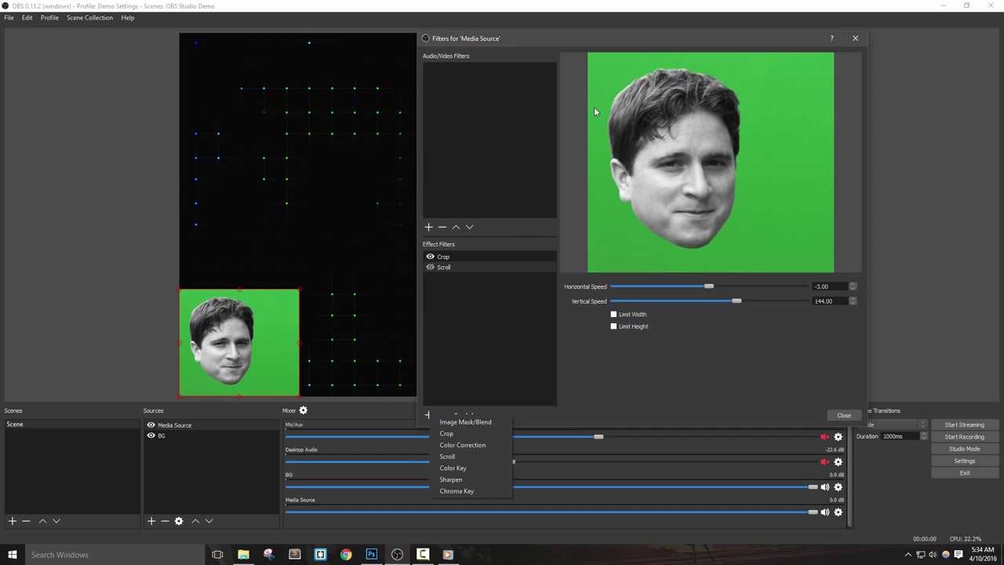
{"action": "left_click", "coordinate": [465, 491]}
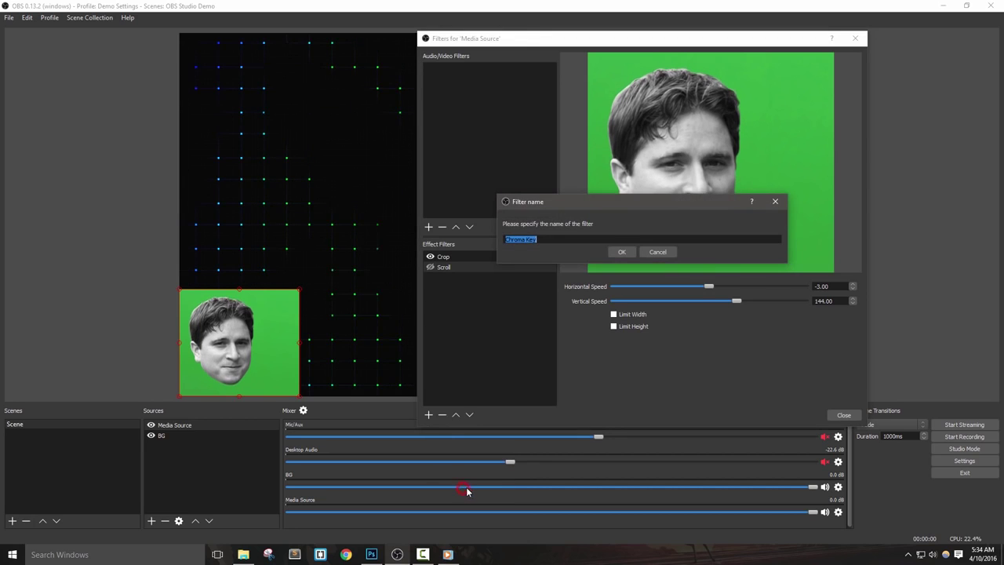
{"action": "left_click", "coordinate": [629, 253]}
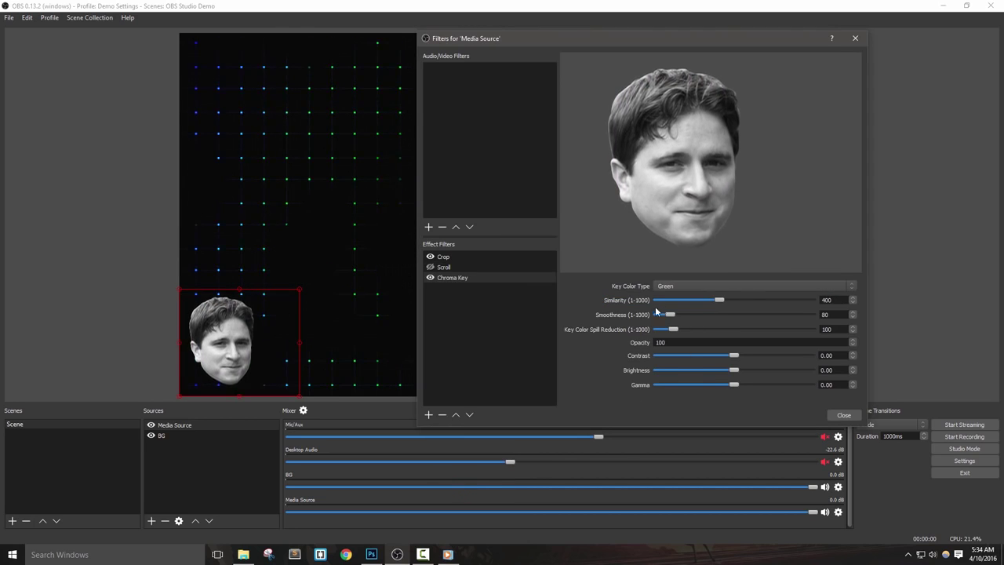
{"action": "left_click", "coordinate": [577, 298]}
{"action": "left_click", "coordinate": [377, 320]}
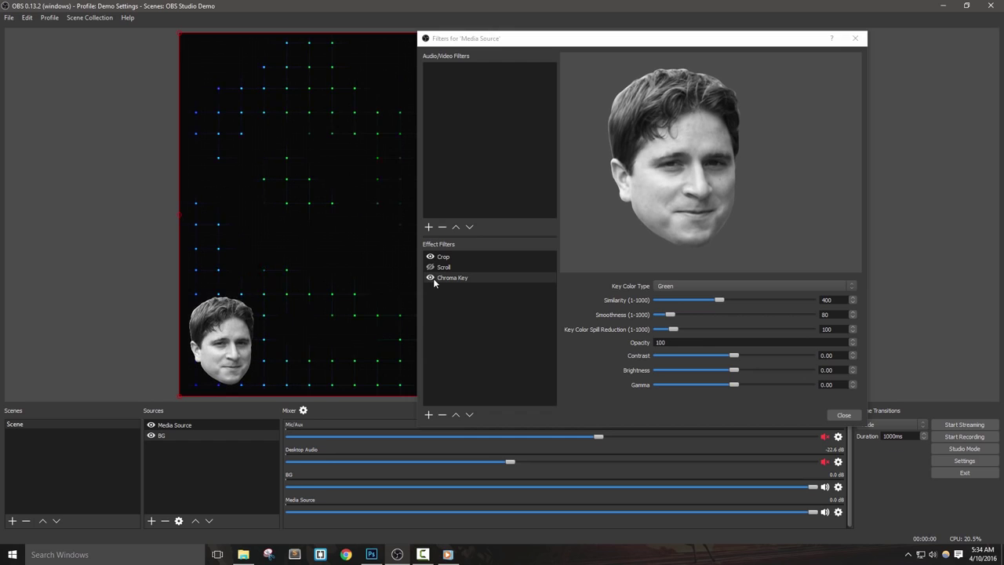
Set the Chroma Key's key color type to Custom and switch the filter off.
{"action": "left_click", "coordinate": [668, 286]}
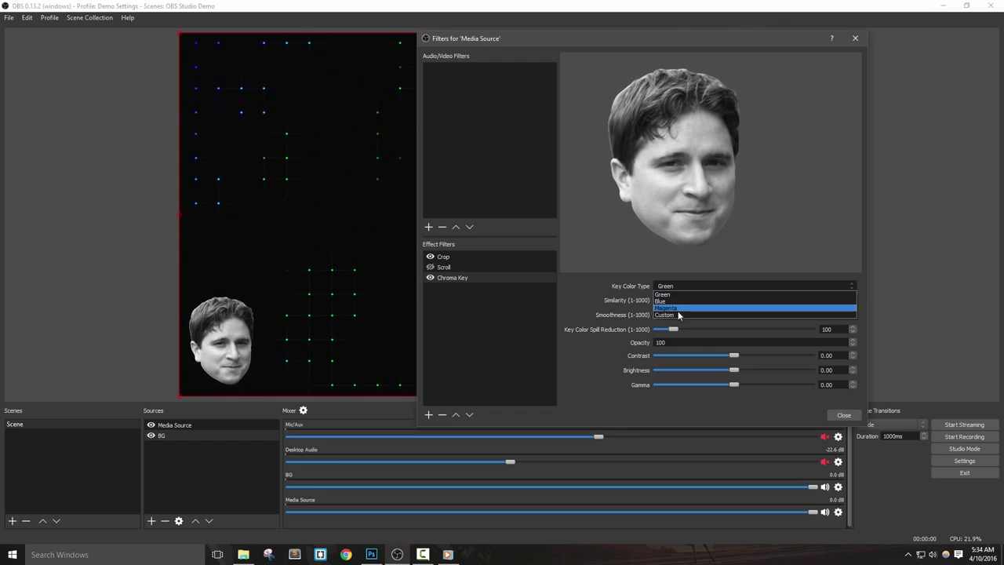
{"action": "left_click", "coordinate": [677, 313]}
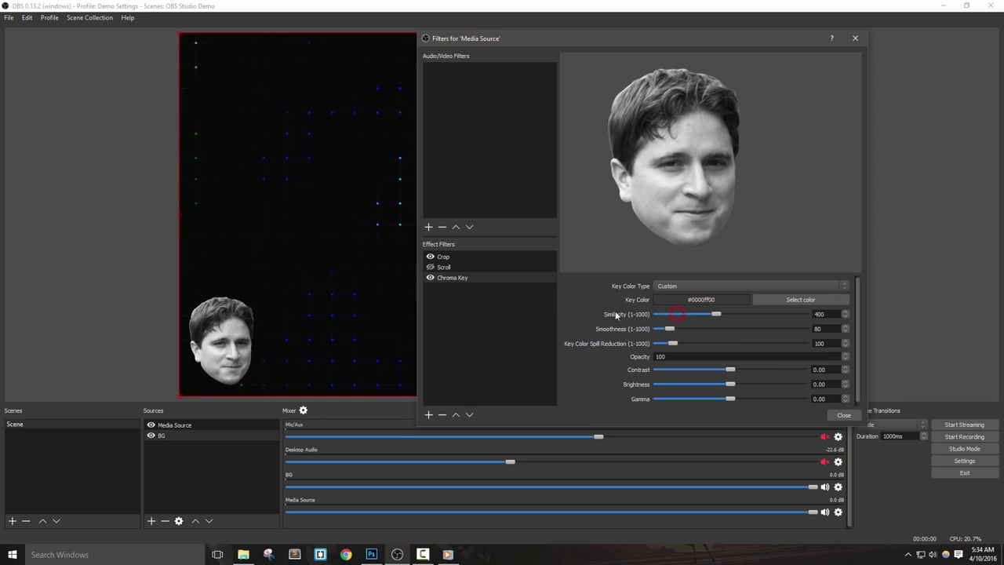
{"action": "left_click", "coordinate": [430, 278]}
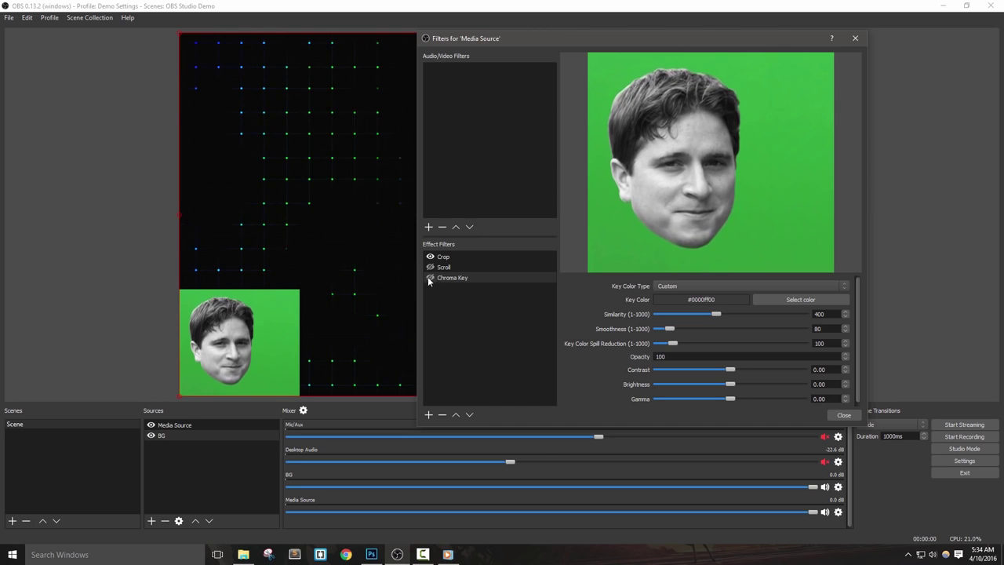
Sample the green background in the filter preview as key color #36a93e and switch the Chroma Key filter back on.
{"action": "left_click", "coordinate": [775, 299]}
{"action": "left_click_drag", "start_coordinate": [665, 131], "coordinate": [469, 114]}
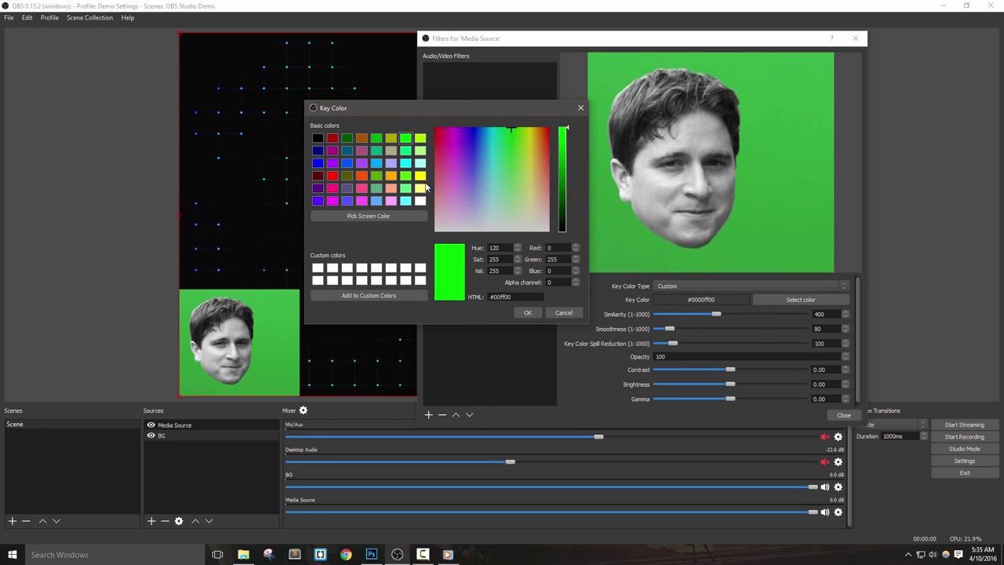
{"action": "left_click", "coordinate": [374, 216]}
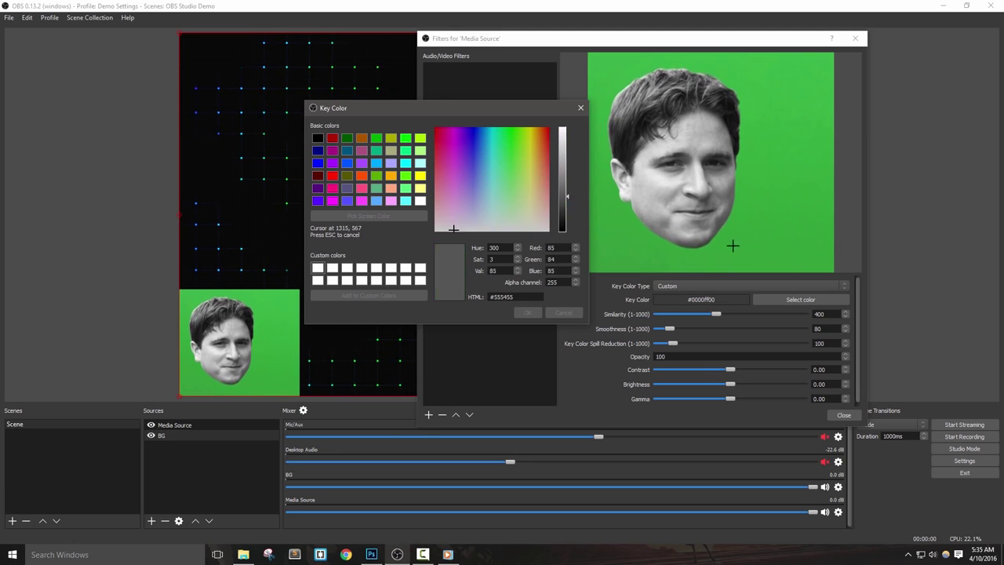
{"action": "left_click", "coordinate": [776, 176]}
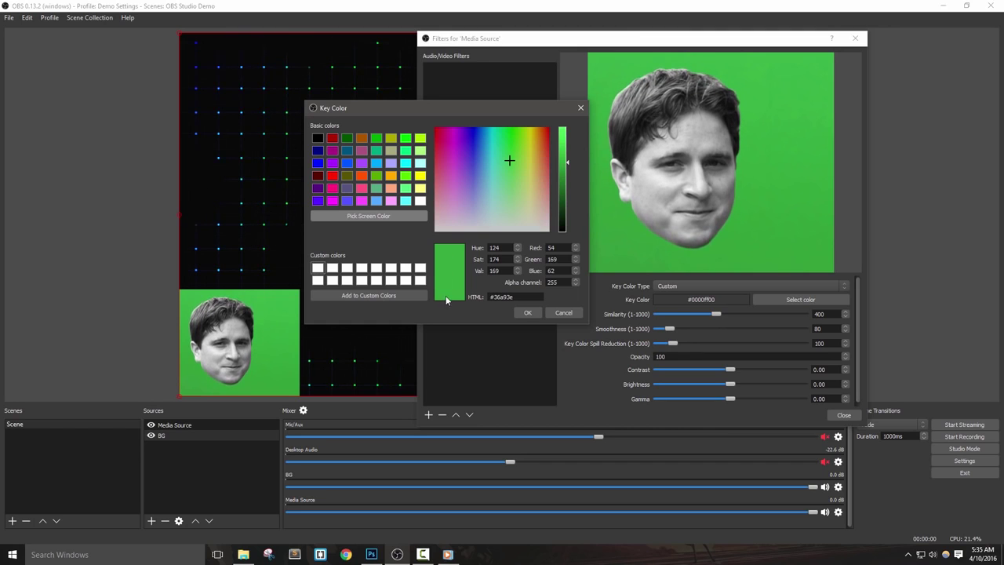
{"action": "left_click", "coordinate": [526, 314]}
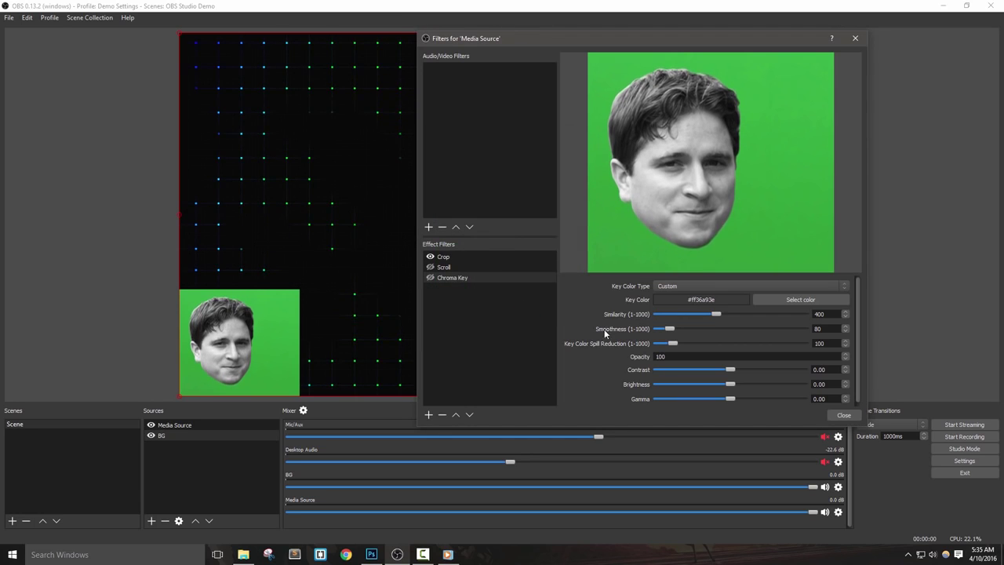
{"action": "left_click", "coordinate": [430, 278]}
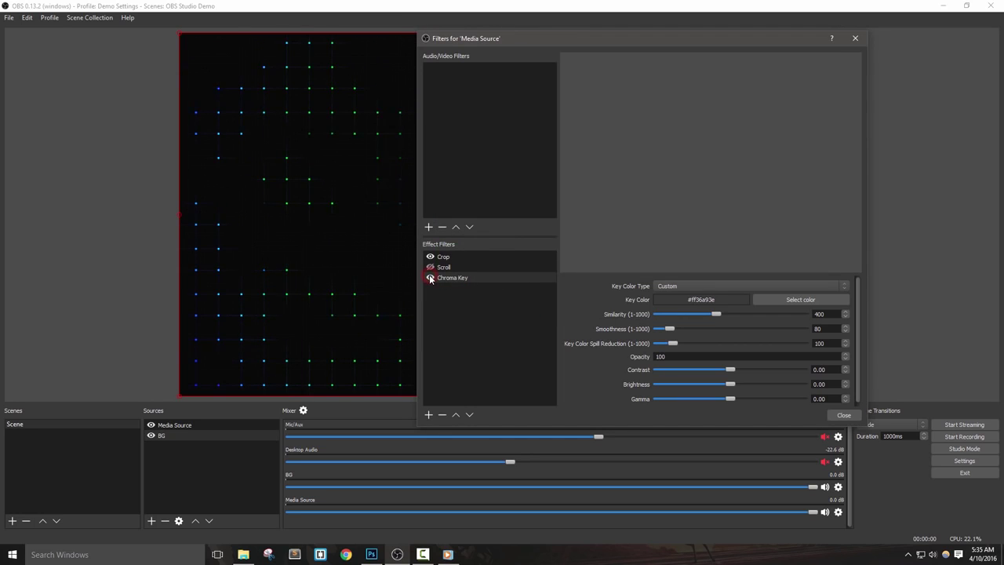
Confirm the green key color again and lower the Chroma Key's similarity to 1.
{"action": "left_click", "coordinate": [791, 301]}
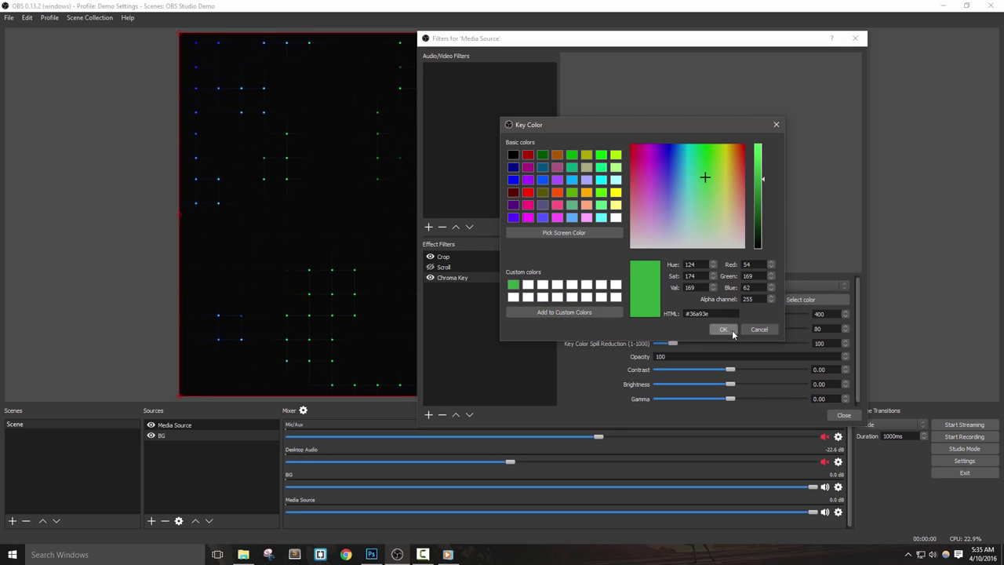
{"action": "left_click", "coordinate": [724, 329]}
{"action": "left_click_drag", "start_coordinate": [703, 317], "coordinate": [641, 317]}
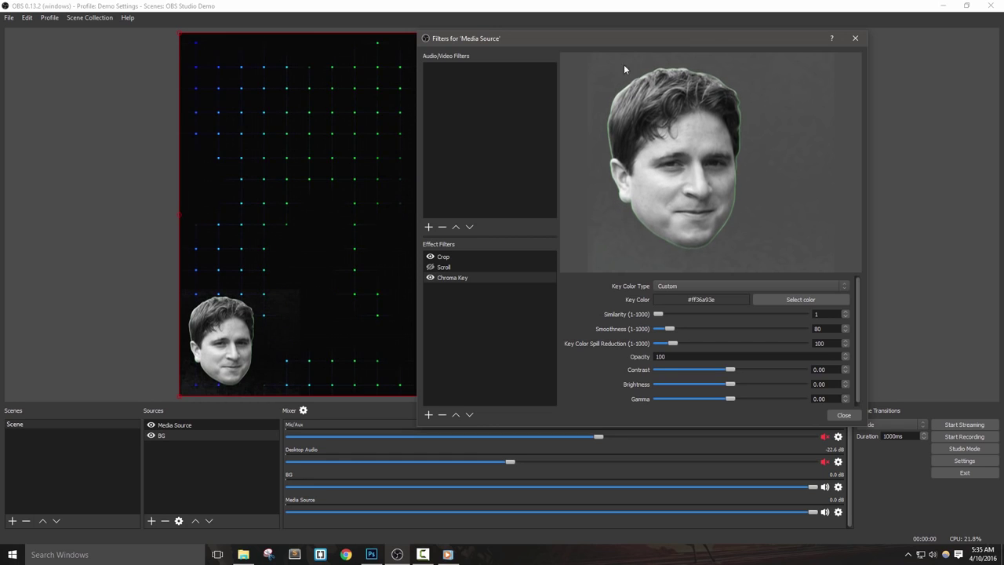
Compare the Media Source with the Chroma Key filter off and on, keeping the filters window clear of the source's preview.
{"action": "left_click_drag", "start_coordinate": [628, 46], "coordinate": [493, 58]}
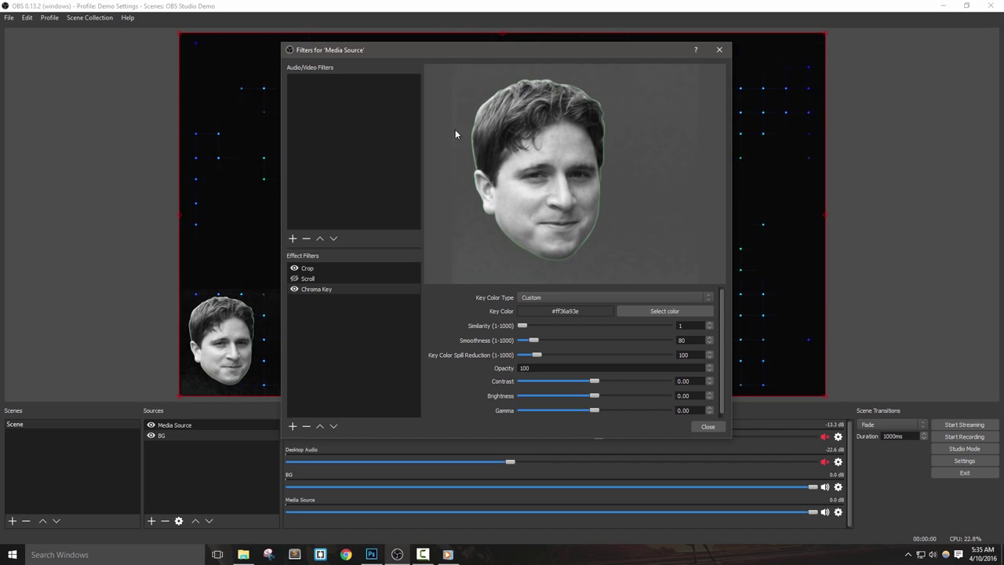
{"action": "left_click", "coordinate": [294, 290]}
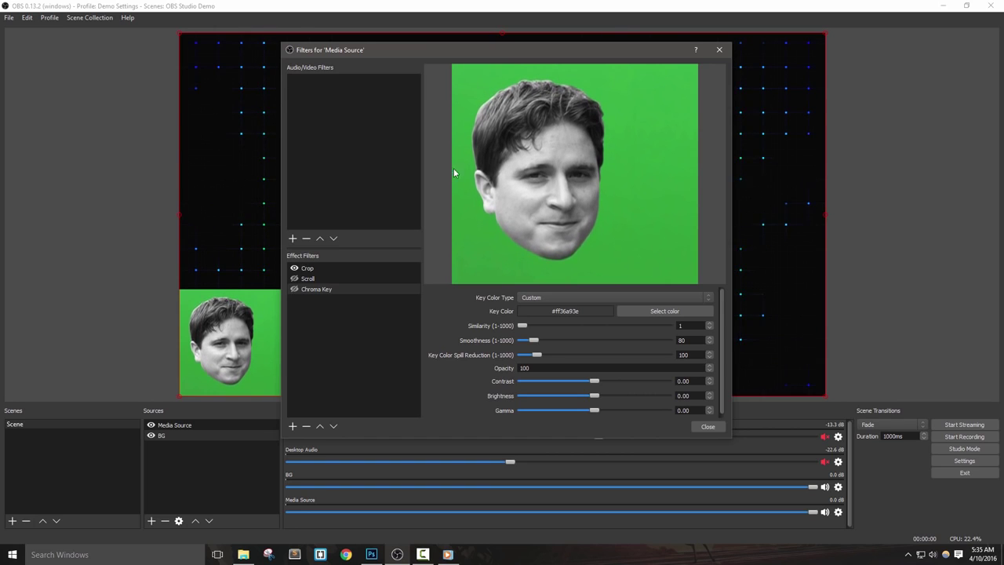
{"action": "left_click_drag", "start_coordinate": [496, 52], "coordinate": [455, 65]}
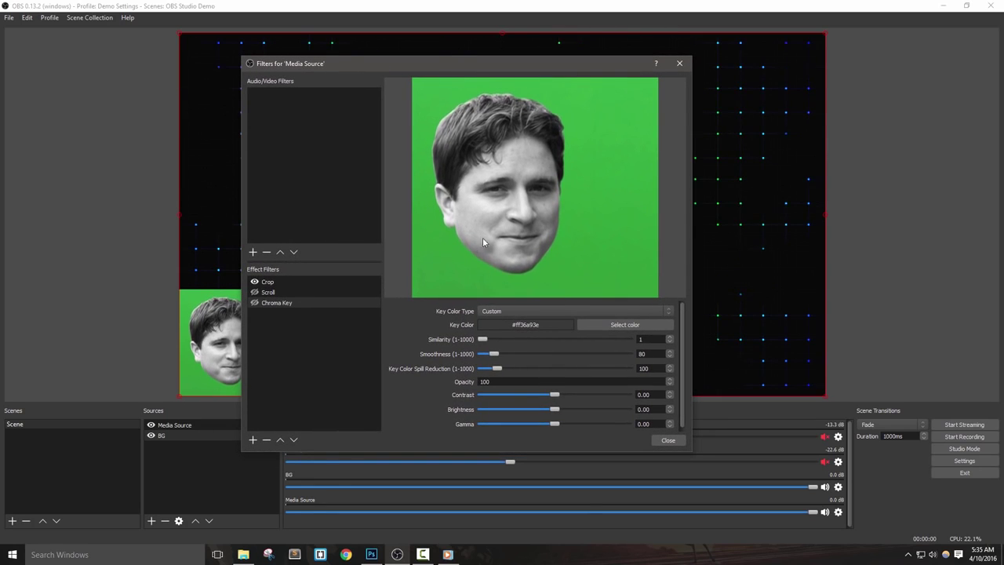
{"action": "left_click", "coordinate": [255, 303]}
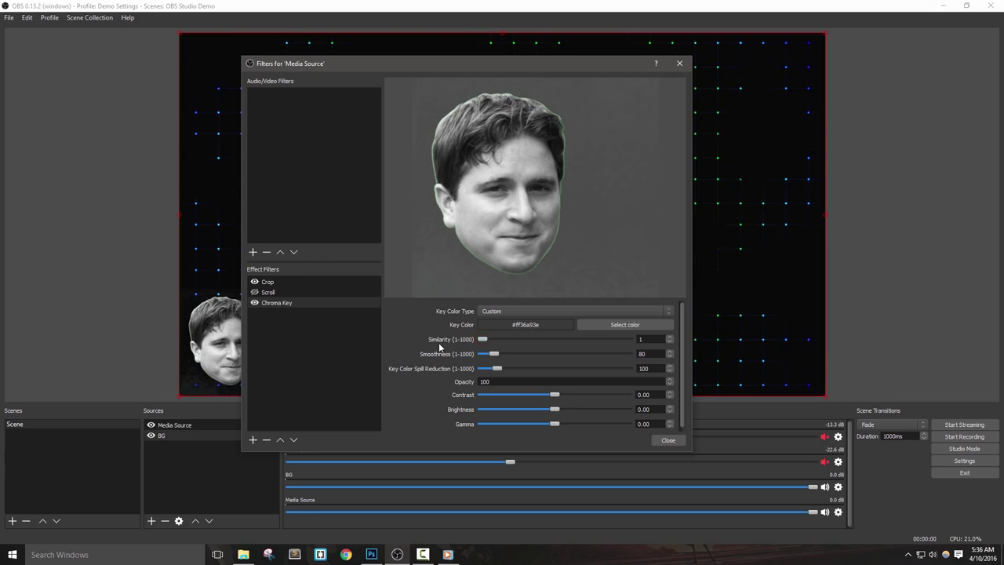
Set the Chroma Key's similarity to 19 after trying 490, and its smoothness to 1 after trying 605.
{"action": "left_click_drag", "start_coordinate": [481, 342], "coordinate": [529, 340]}
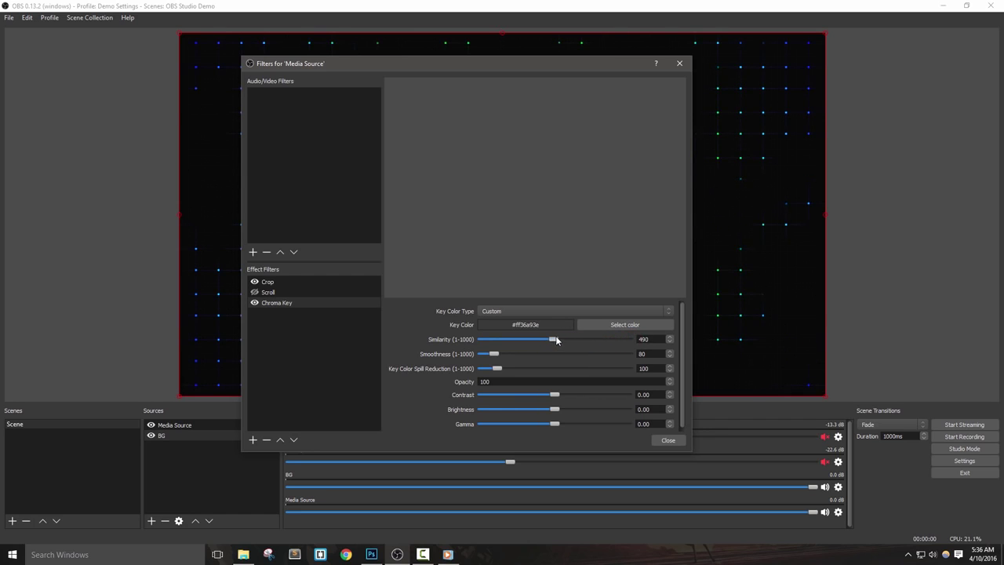
{"action": "left_click_drag", "start_coordinate": [536, 335], "coordinate": [500, 338]}
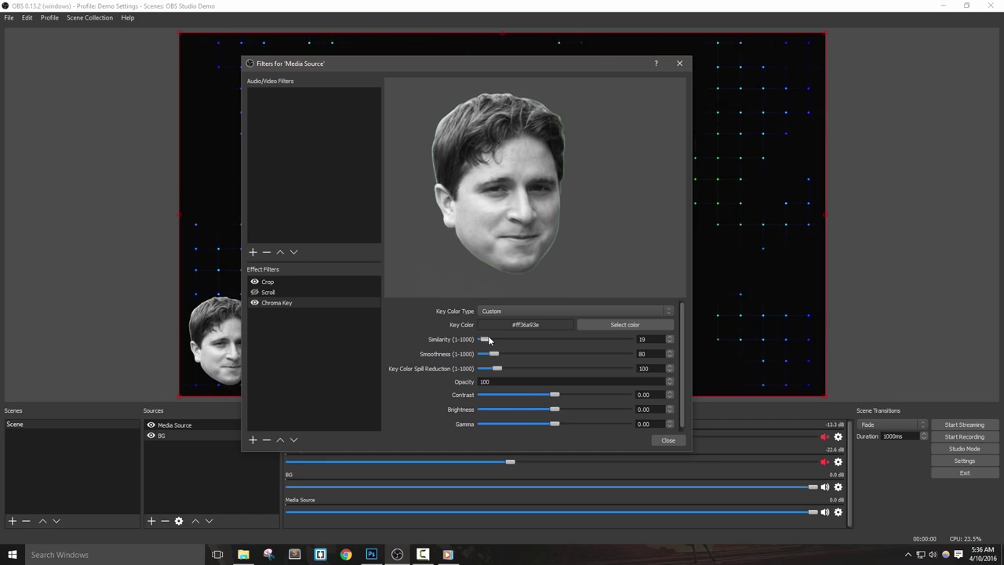
{"action": "left_click_drag", "start_coordinate": [495, 355], "coordinate": [575, 353]}
{"action": "left_click_drag", "start_coordinate": [486, 69], "coordinate": [543, 61]}
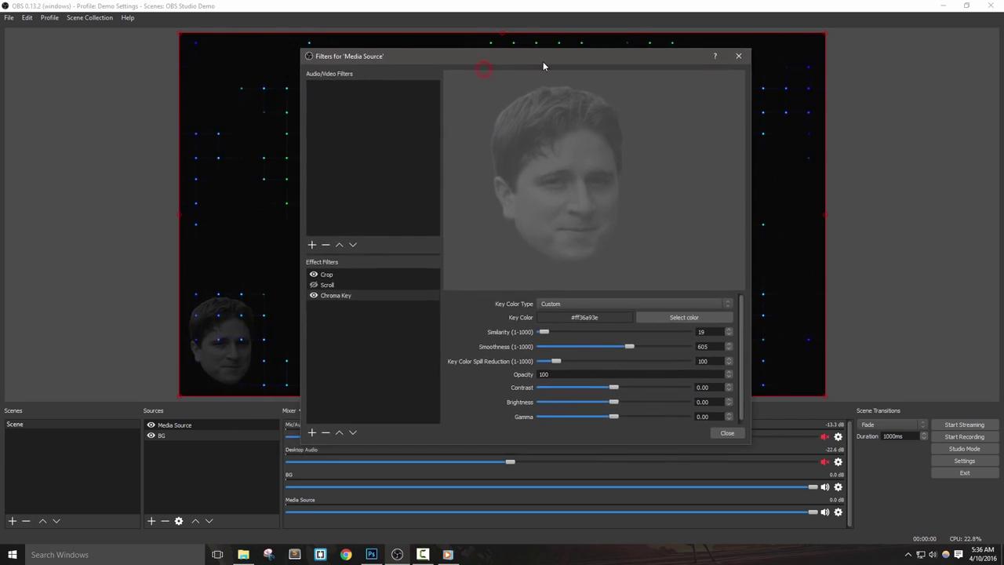
{"action": "left_click_drag", "start_coordinate": [629, 347], "coordinate": [540, 347]}
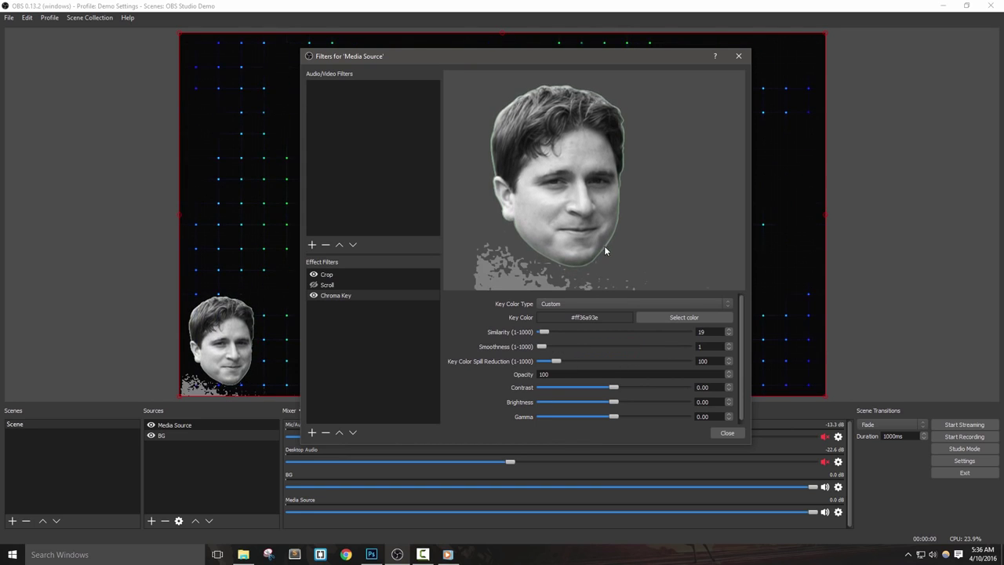
Set the Chroma Key's similarity and smoothness to 105 each and reduce the key color spill reduction to 1.
{"action": "mouse_move", "coordinate": [542, 347]}
{"action": "left_mouse_down"}
{"action": "mouse_move", "coordinate": [559, 350]}
{"action": "mouse_move", "coordinate": [546, 335]}
{"action": "mouse_move", "coordinate": [558, 347]}
{"action": "left_mouse_up"}
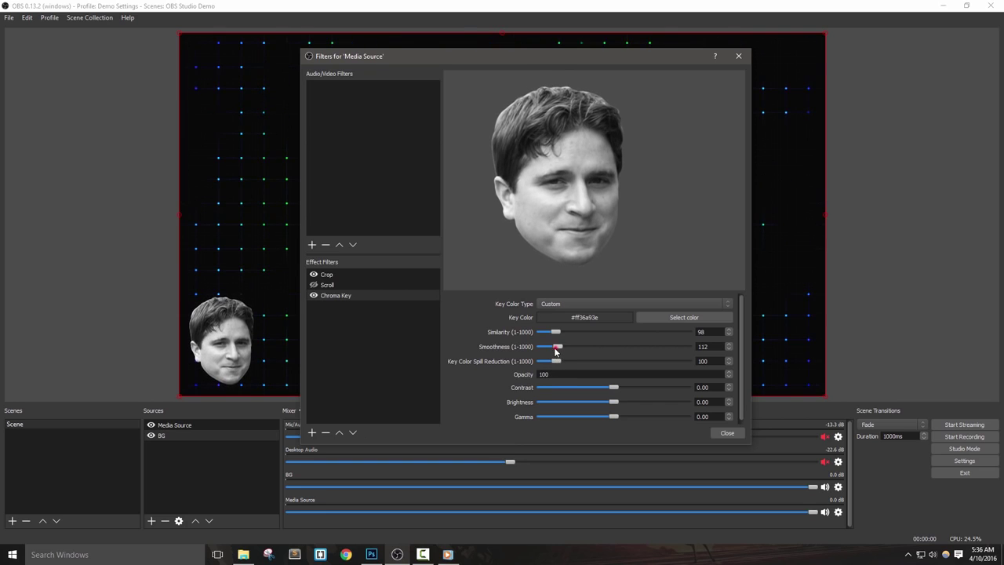
{"action": "left_click_drag", "start_coordinate": [556, 346], "coordinate": [535, 351]}
{"action": "mouse_move", "coordinate": [556, 361]}
{"action": "left_mouse_down"}
{"action": "mouse_move", "coordinate": [619, 361]}
{"action": "mouse_move", "coordinate": [539, 363]}
{"action": "left_mouse_up"}
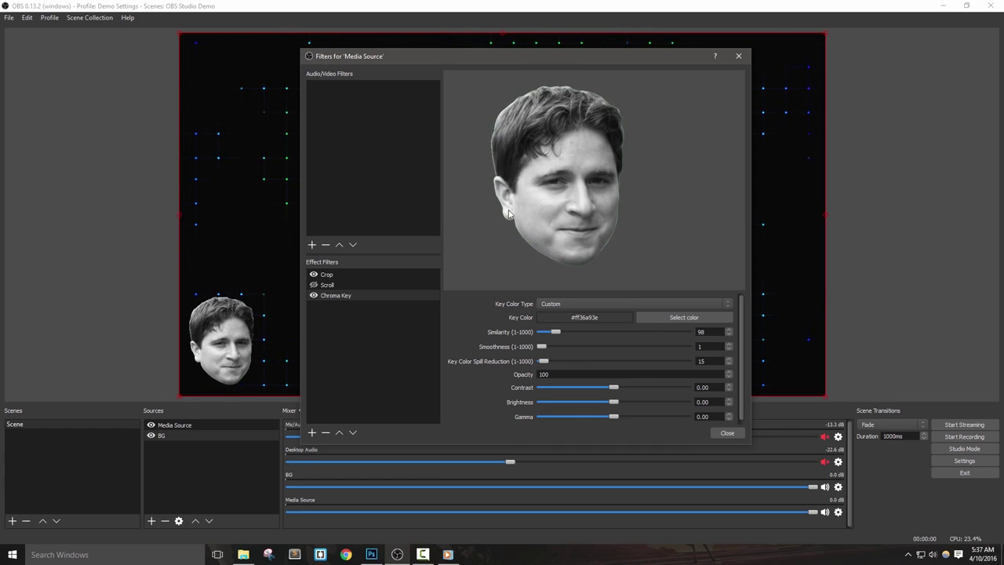
{"action": "left_click_drag", "start_coordinate": [540, 345], "coordinate": [560, 332]}
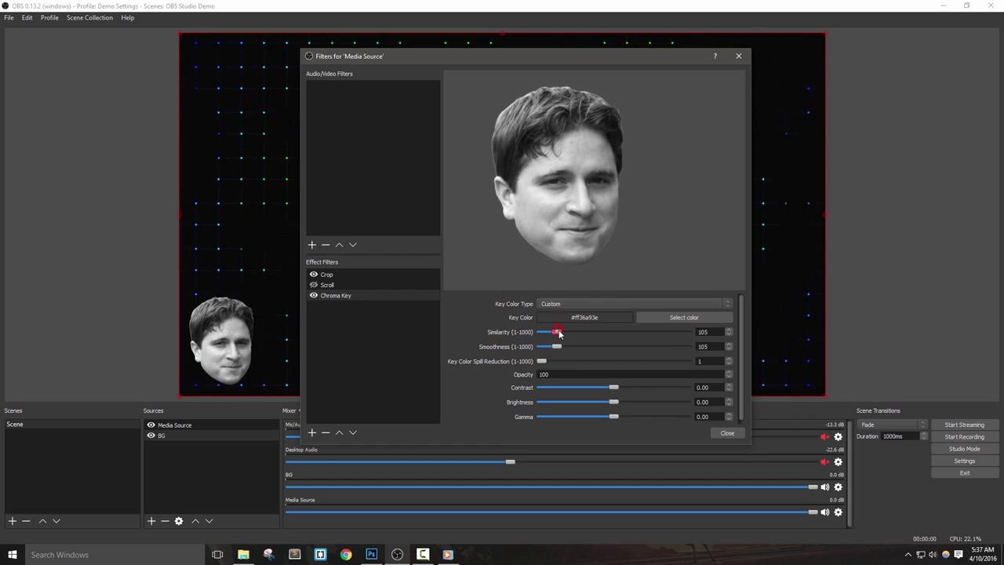
Switch the Chroma Key filter off and add a Sharpen effect filter with its default name to the Media Source.
{"action": "left_click", "coordinate": [313, 295]}
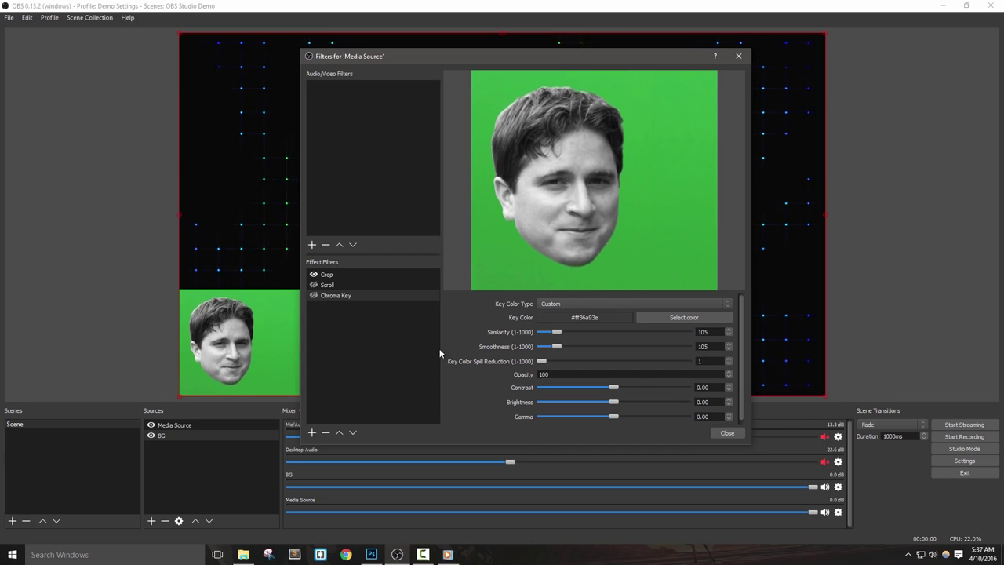
{"action": "left_click", "coordinate": [311, 432]}
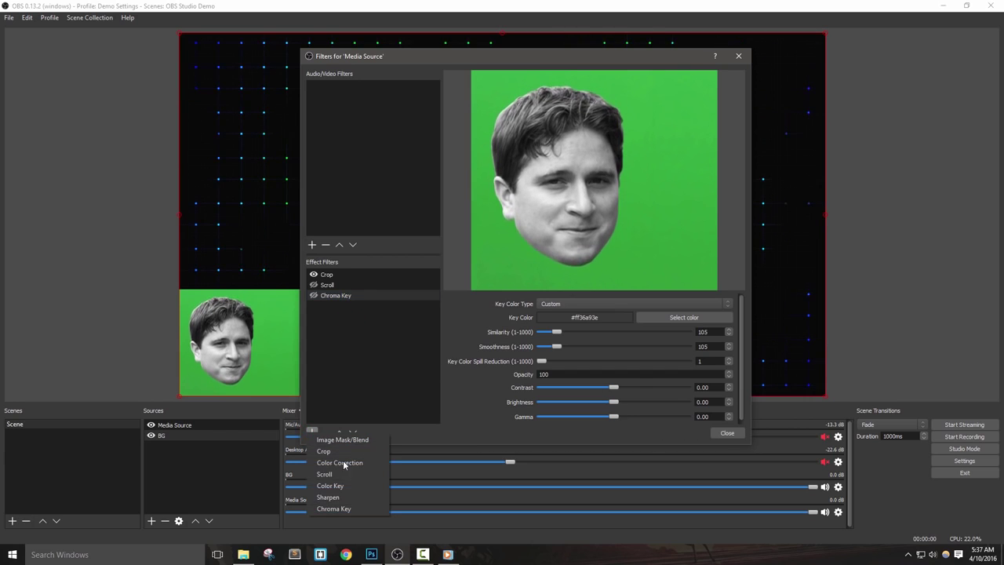
{"action": "left_click", "coordinate": [328, 497]}
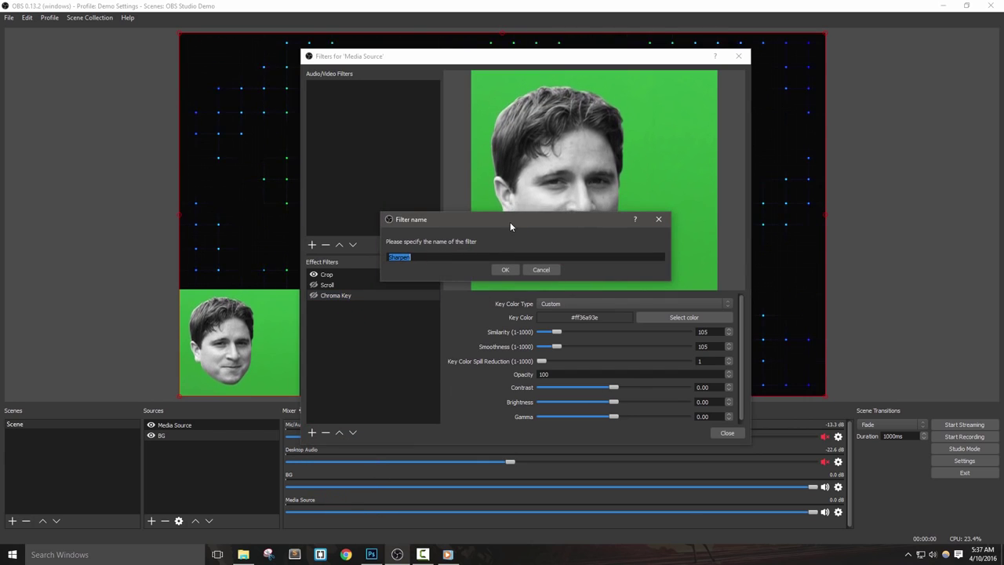
{"action": "left_click_drag", "start_coordinate": [510, 222], "coordinate": [508, 318]}
{"action": "left_click", "coordinate": [502, 366]}
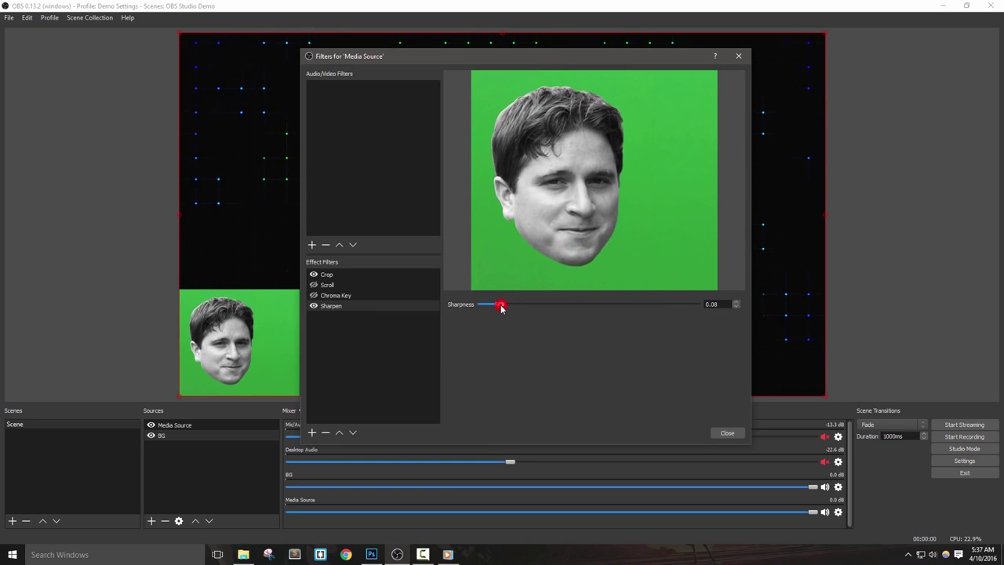
Raise the Sharpen filter's sharpness to 1.00 and switch the Chroma Key filter back on.
{"action": "left_click_drag", "start_coordinate": [501, 306], "coordinate": [711, 324]}
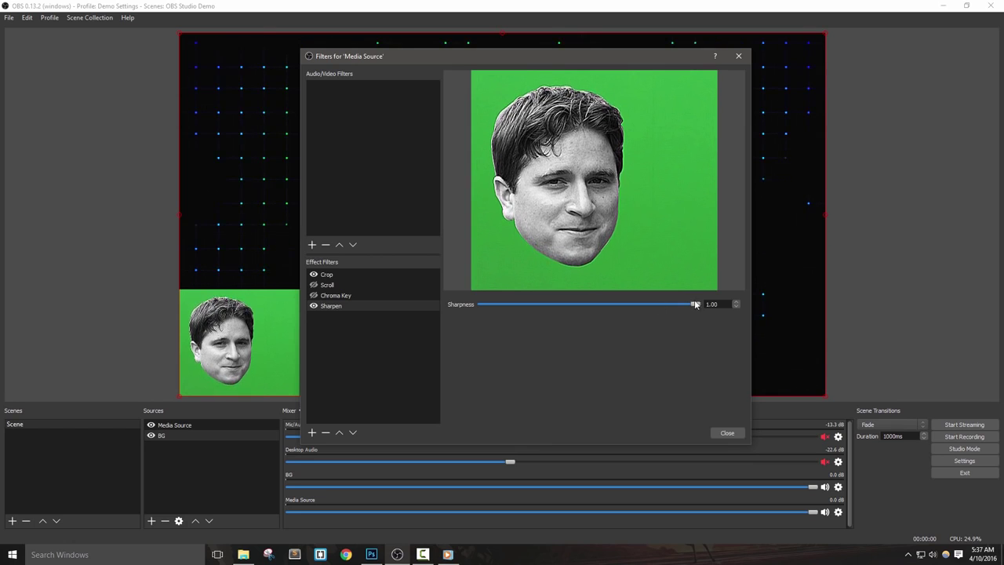
{"action": "left_click_drag", "start_coordinate": [695, 303], "coordinate": [709, 320]}
{"action": "left_click", "coordinate": [314, 296]}
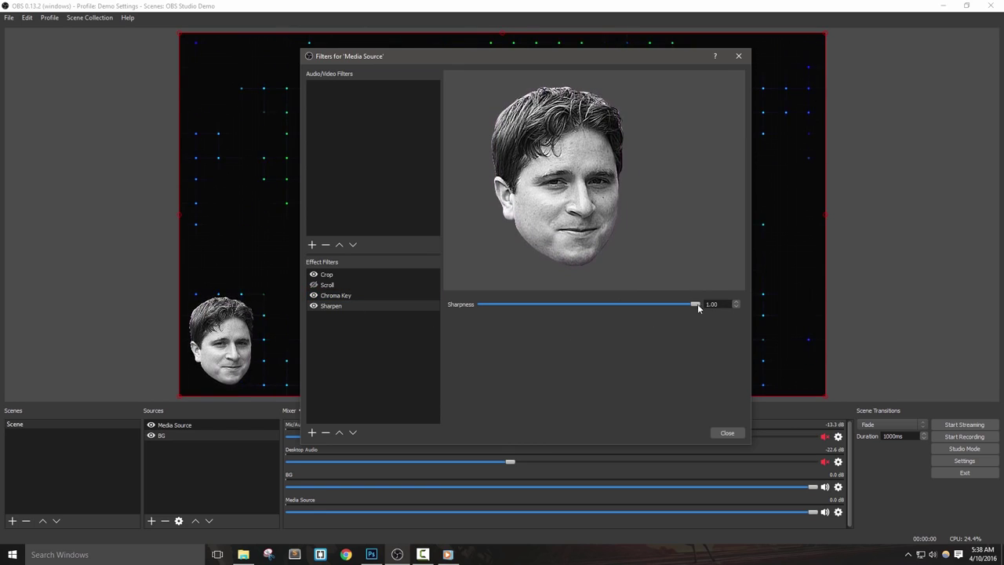
Reduce the Sharpen filter's sharpness to 0.50 and close the filters window.
{"action": "left_click_drag", "start_coordinate": [695, 305], "coordinate": [589, 304]}
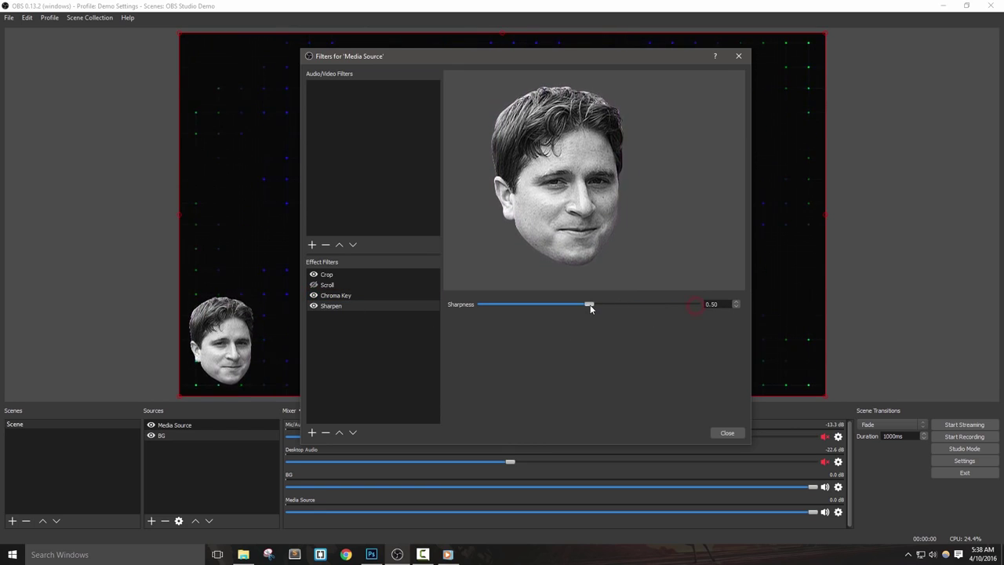
{"action": "left_click", "coordinate": [723, 433]}
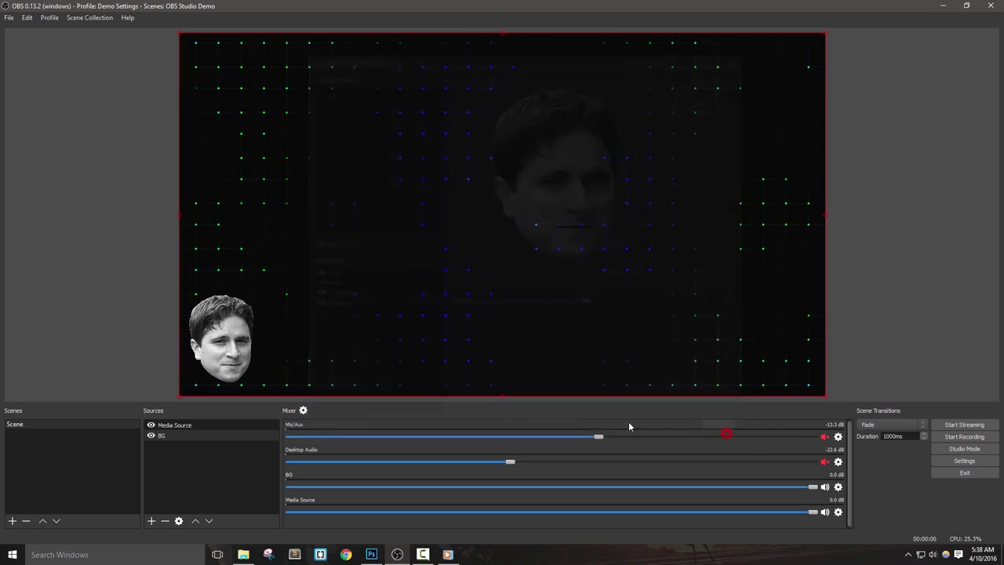
Hide the Media Source in the scene and open the filters of the BG source.
{"action": "left_click", "coordinate": [152, 425]}
{"action": "left_click", "coordinate": [171, 436]}
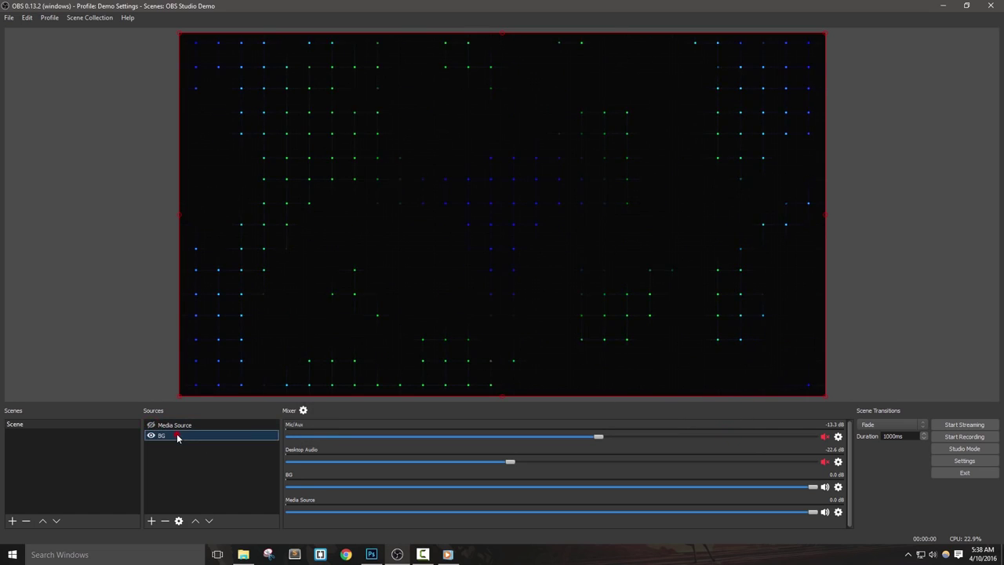
{"action": "right_click", "coordinate": [176, 436]}
{"action": "left_click", "coordinate": [215, 540]}
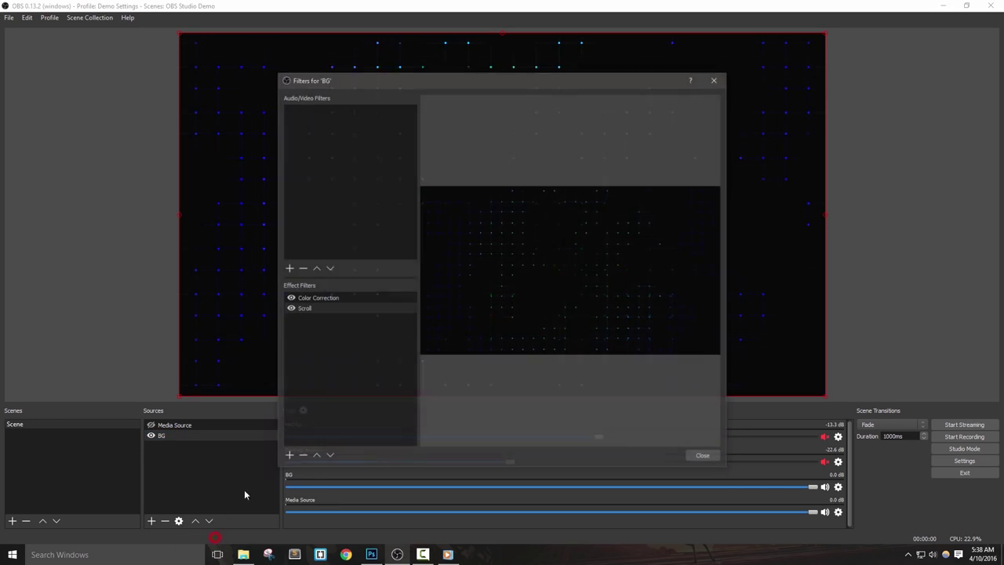
Add a Gain audio filter with its default name to BG, set the gain to 9.60 dB and close the filters window.
{"action": "left_click", "coordinate": [316, 155]}
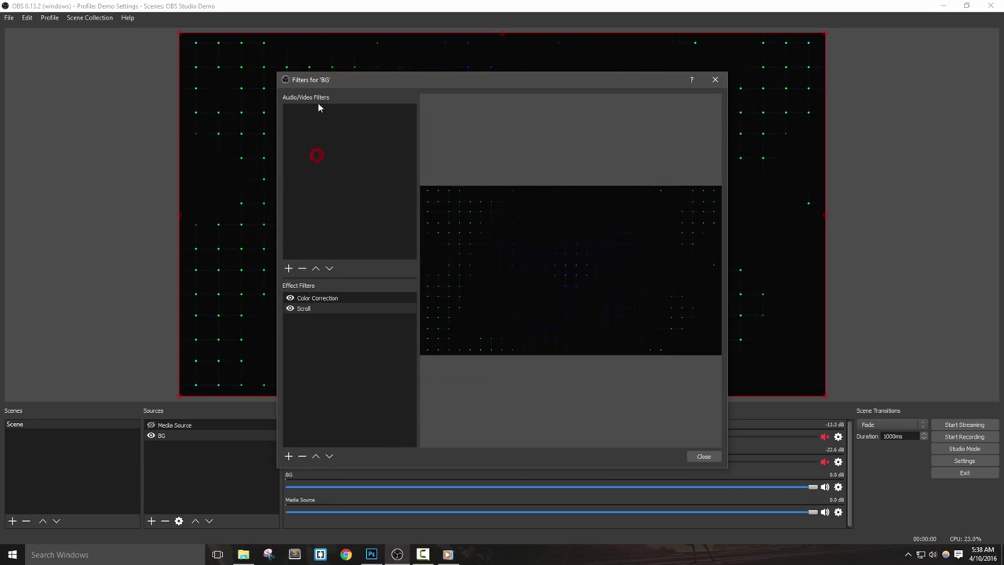
{"action": "left_click", "coordinate": [288, 268]}
{"action": "left_click", "coordinate": [315, 275]}
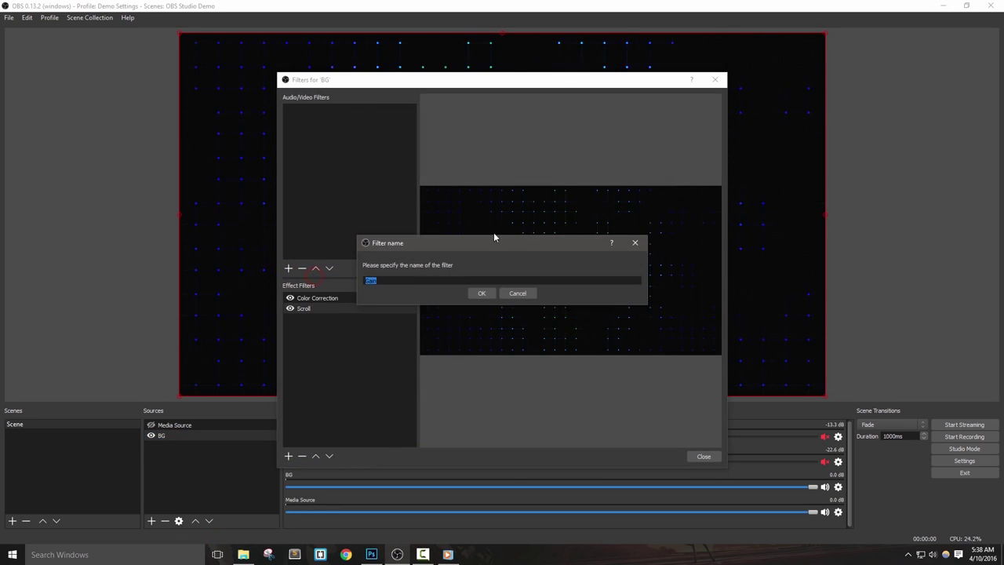
{"action": "left_click", "coordinate": [482, 293]}
{"action": "left_click_drag", "start_coordinate": [561, 328], "coordinate": [598, 336]}
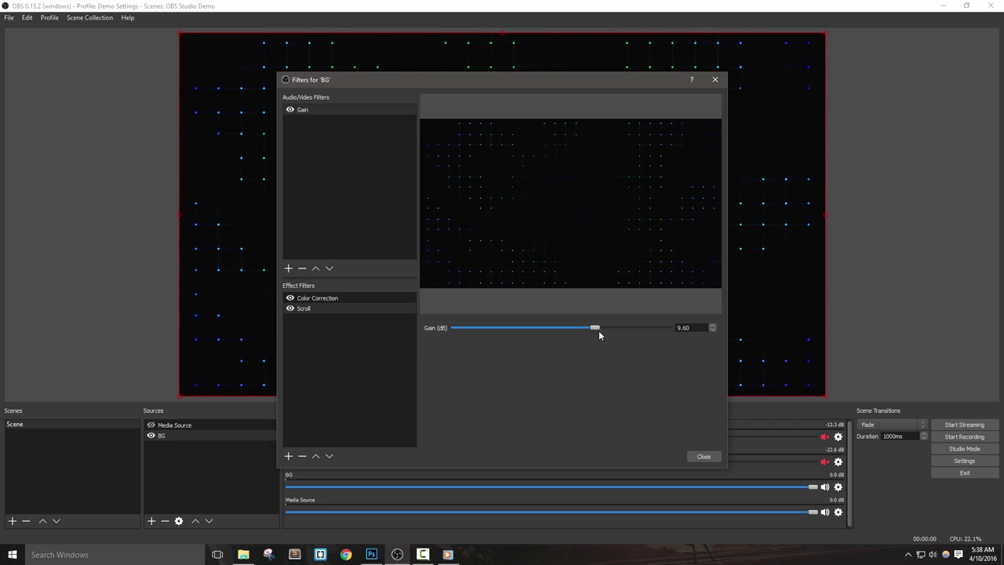
{"action": "left_click", "coordinate": [702, 455]}
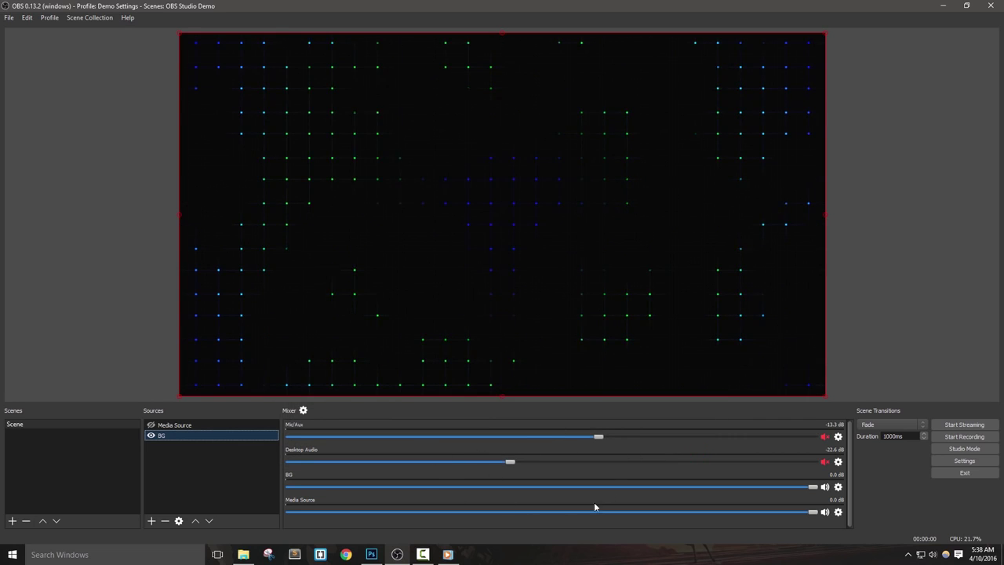
Reopen the filters of the BG source and add a Video Delay (Async) filter with its default name.
{"action": "right_click", "coordinate": [176, 435]}
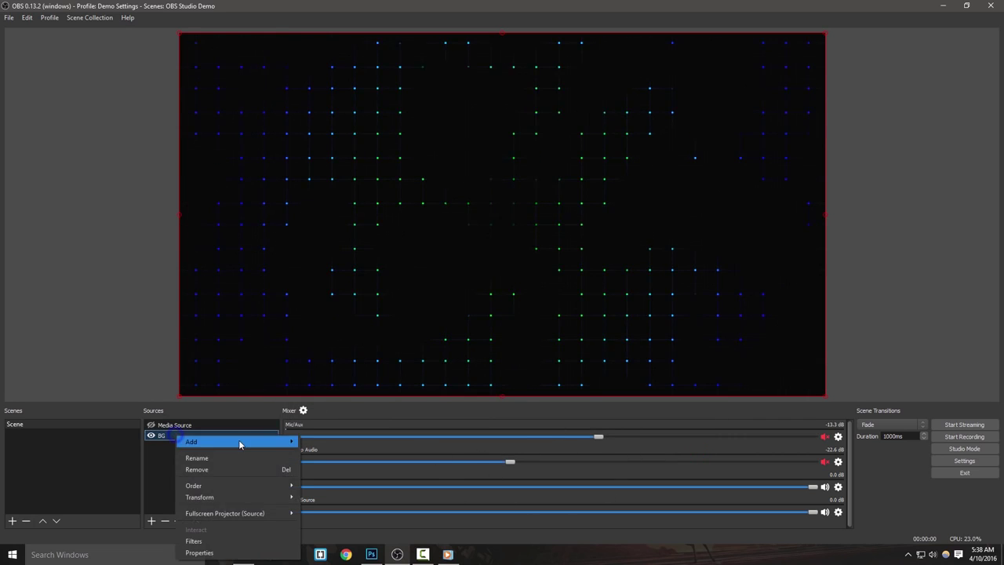
{"action": "left_click", "coordinate": [213, 541]}
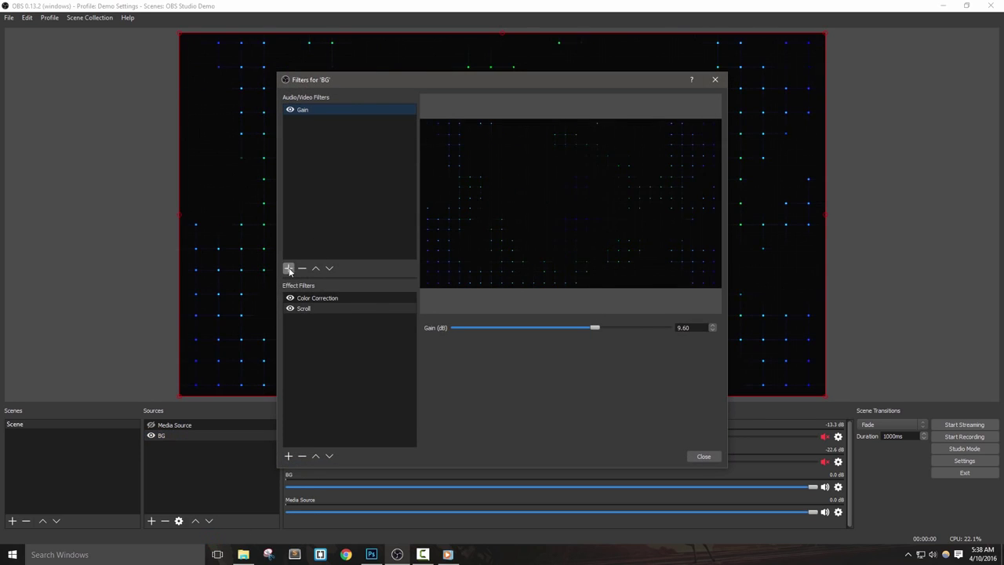
{"action": "left_click", "coordinate": [288, 269]}
{"action": "left_click", "coordinate": [323, 286]}
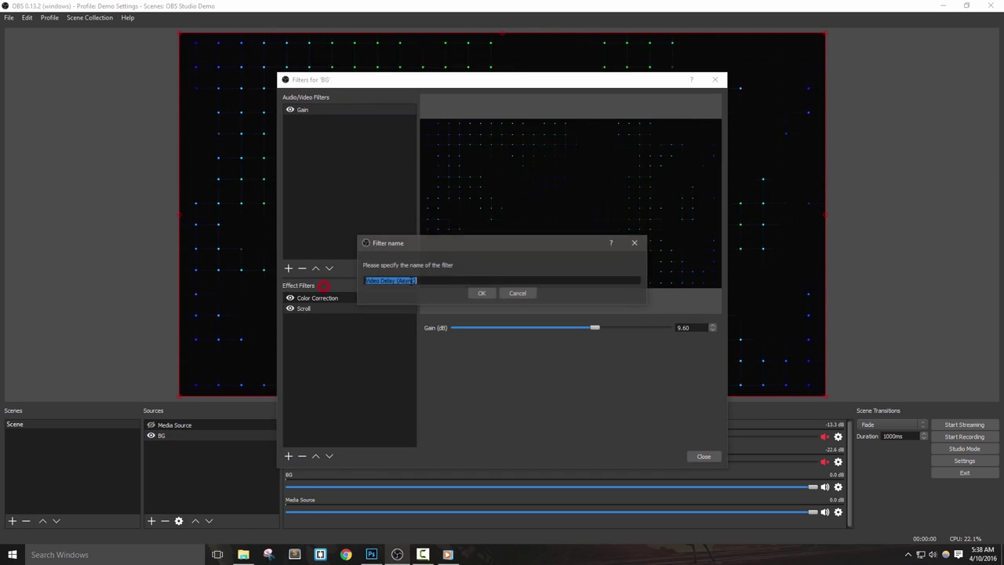
{"action": "left_click", "coordinate": [482, 293]}
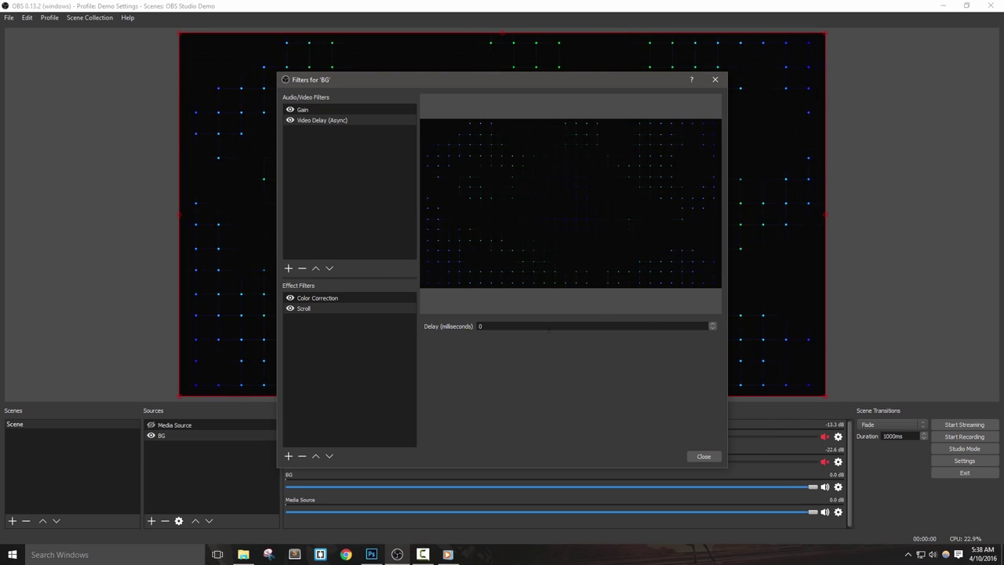
Try several delay values in the Video Delay (Async) filter and set the delay to 250 milliseconds.
{"action": "double_click", "coordinate": [534, 328]}
{"action": "type", "text": "500"}
{"action": "key", "text": "shift+Left"}
{"action": "type", "text": "1"}
{"action": "key", "text": "shift+Left"}
{"action": "key", "text": "shift+Left"}
{"action": "key", "text": "shift+Left"}
{"action": "type", "text": "25"}
{"action": "left_click", "coordinate": [595, 327]}
Add a Noise Gate filter with its default name to the audio/video filters of BG.
{"action": "mouse_move", "coordinate": [345, 158]}
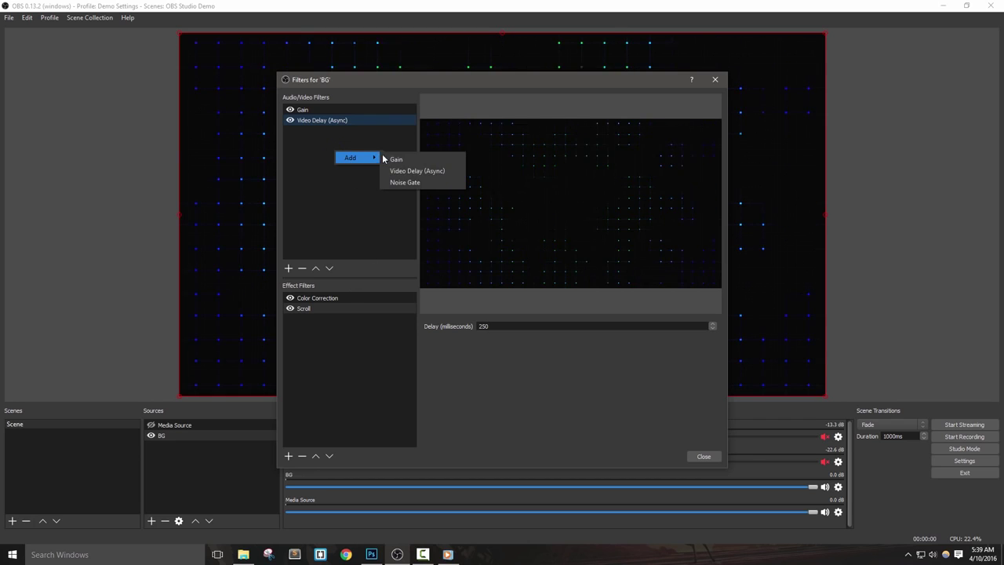
{"action": "left_click", "coordinate": [401, 182]}
{"action": "left_click", "coordinate": [479, 291]}
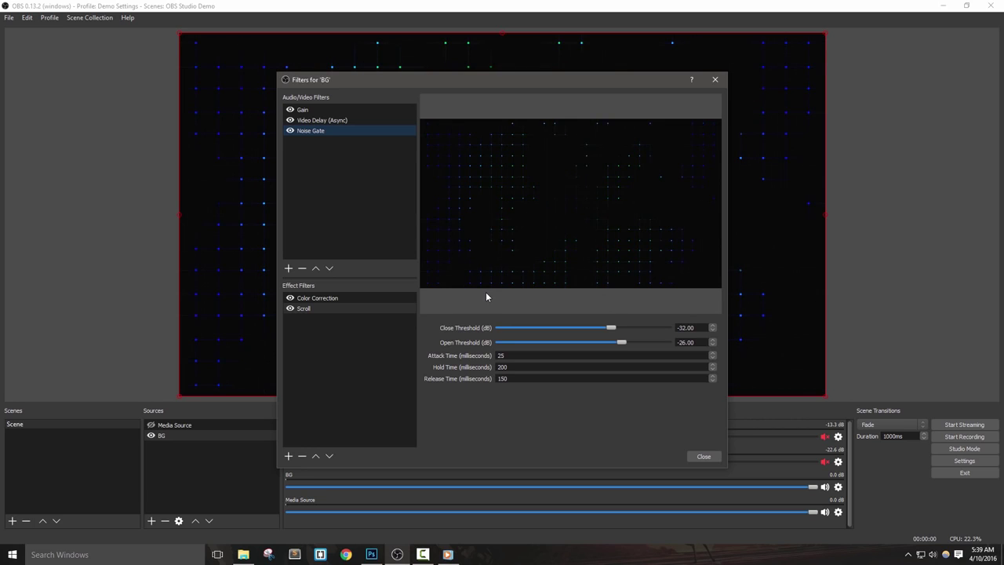
{"action": "left_click", "coordinate": [487, 297]}
Set the Noise Gate's close threshold to -35.00 dB and its open threshold to -19.00 dB, keeping the default attack, hold and release times.
{"action": "left_click", "coordinate": [622, 342]}
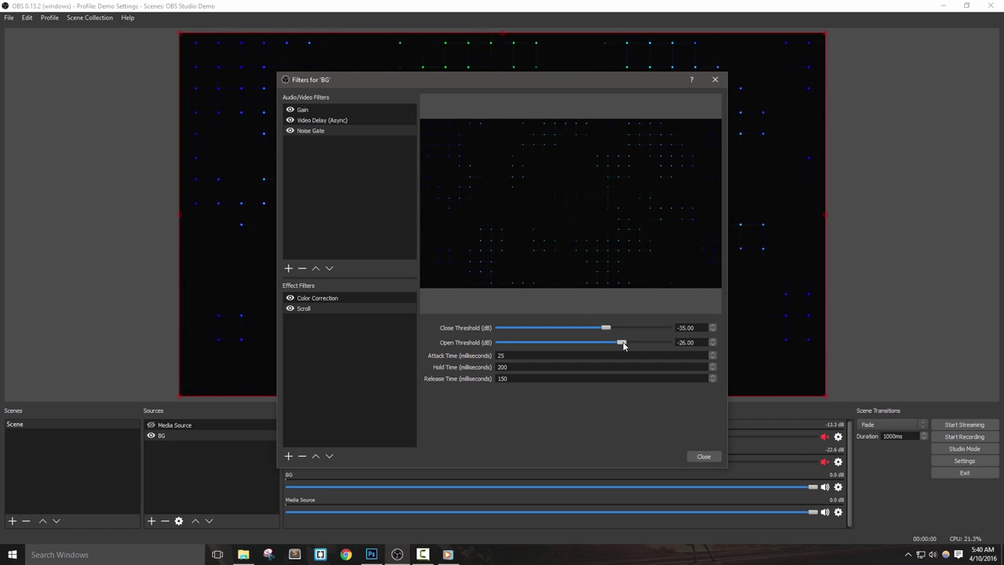
{"action": "left_click_drag", "start_coordinate": [623, 345], "coordinate": [635, 345]}
{"action": "left_click", "coordinate": [548, 334]}
{"action": "left_click", "coordinate": [561, 353]}
{"action": "left_click", "coordinate": [528, 365]}
{"action": "left_click", "coordinate": [526, 377]}
Switch off all five filters of BG, close the filters window and deselect the source.
{"action": "left_click", "coordinate": [290, 299]}
{"action": "left_click", "coordinate": [290, 299]}
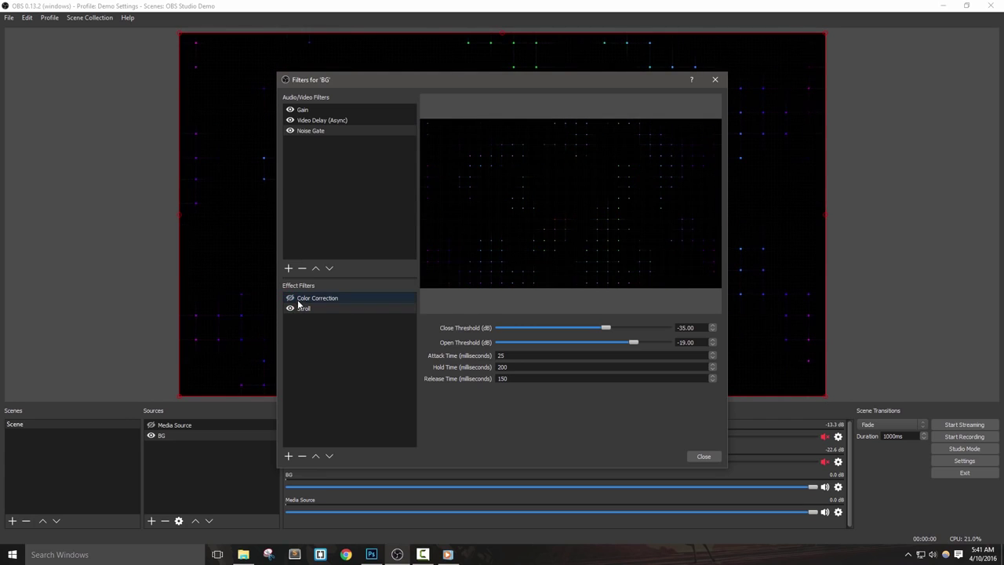
{"action": "left_click", "coordinate": [290, 309]}
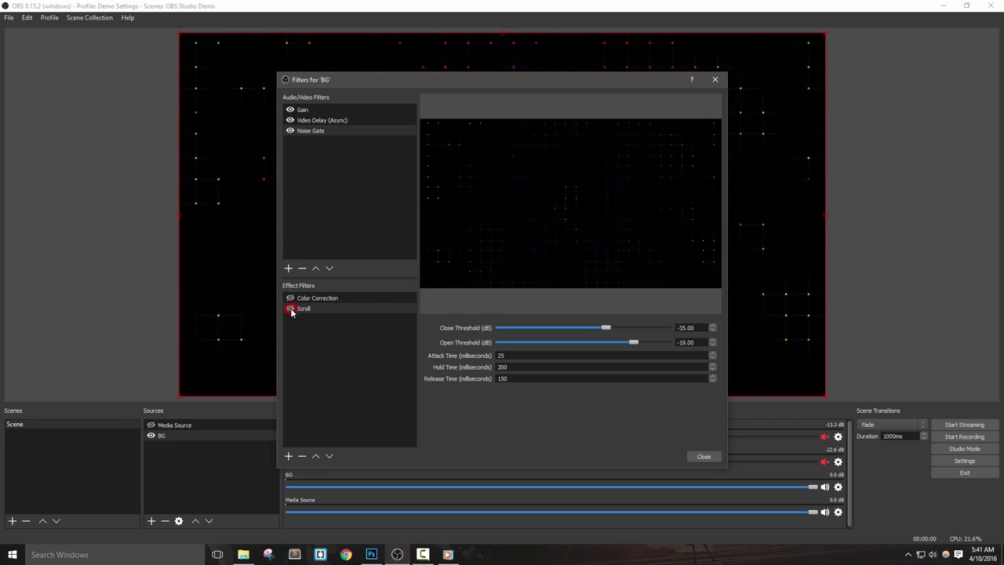
{"action": "left_click", "coordinate": [290, 130]}
{"action": "left_click", "coordinate": [289, 120]}
{"action": "left_click", "coordinate": [289, 110]}
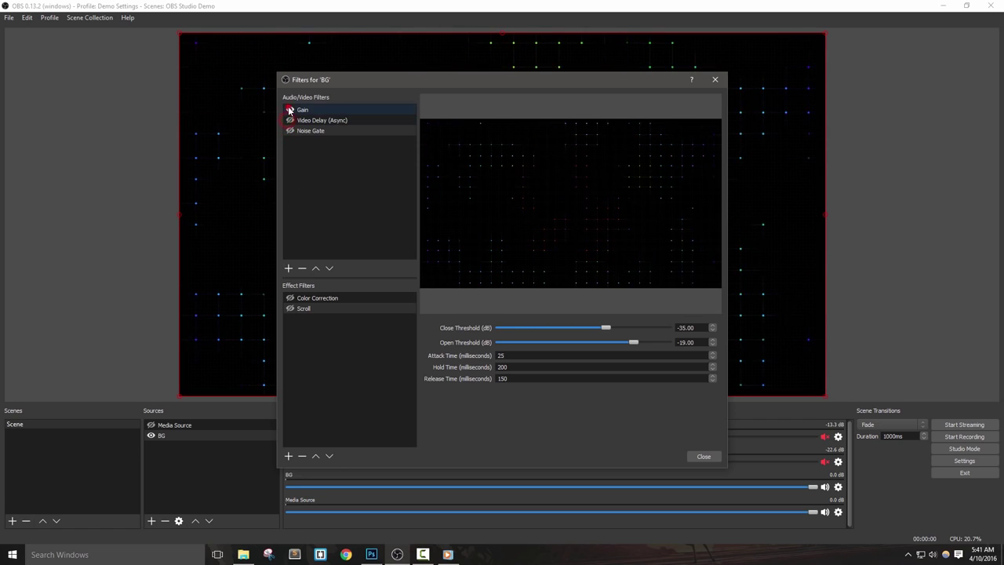
{"action": "left_click", "coordinate": [704, 456]}
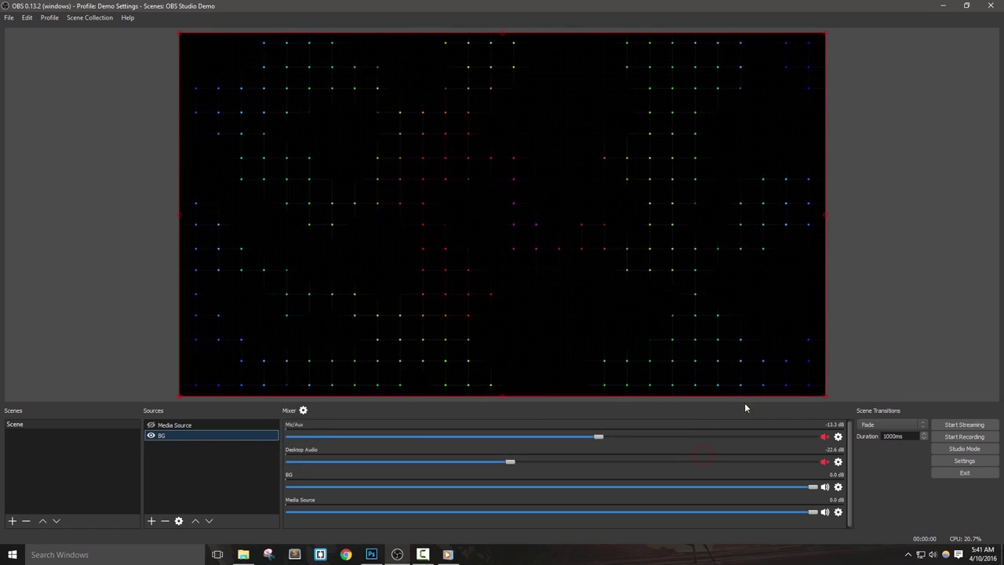
{"action": "left_click", "coordinate": [876, 287]}
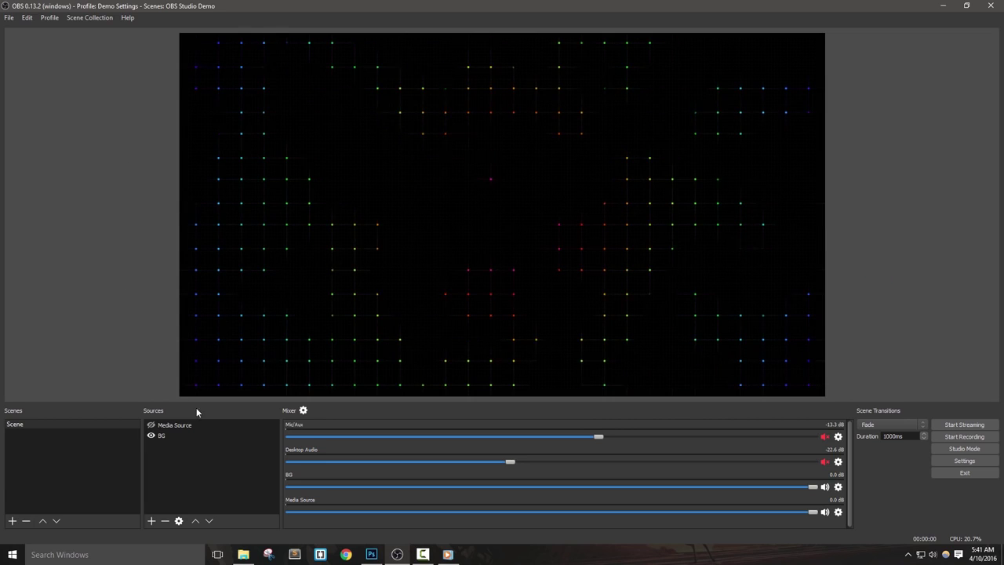
Show the Media Source in the scene and hide it again.
{"action": "left_click", "coordinate": [150, 425]}
{"action": "left_click", "coordinate": [150, 424]}
{"action": "left_click", "coordinate": [209, 429]}
Add an Image source with its default name using NoDIcon.png, center it on the canvas and deselect it.
{"action": "right_click", "coordinate": [181, 462]}
{"action": "mouse_move", "coordinate": [204, 468]}
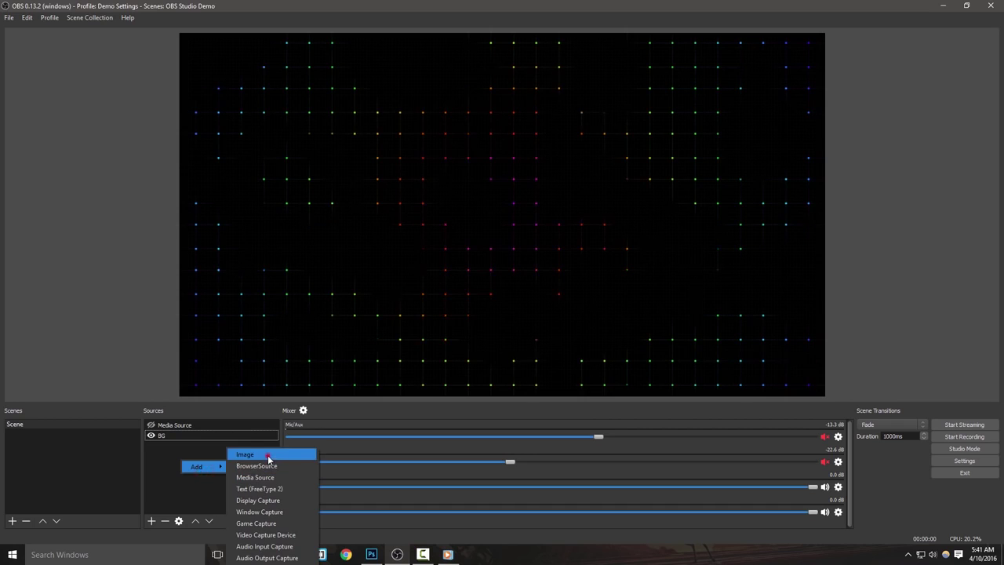
{"action": "left_click", "coordinate": [268, 455]}
{"action": "left_click", "coordinate": [532, 350]}
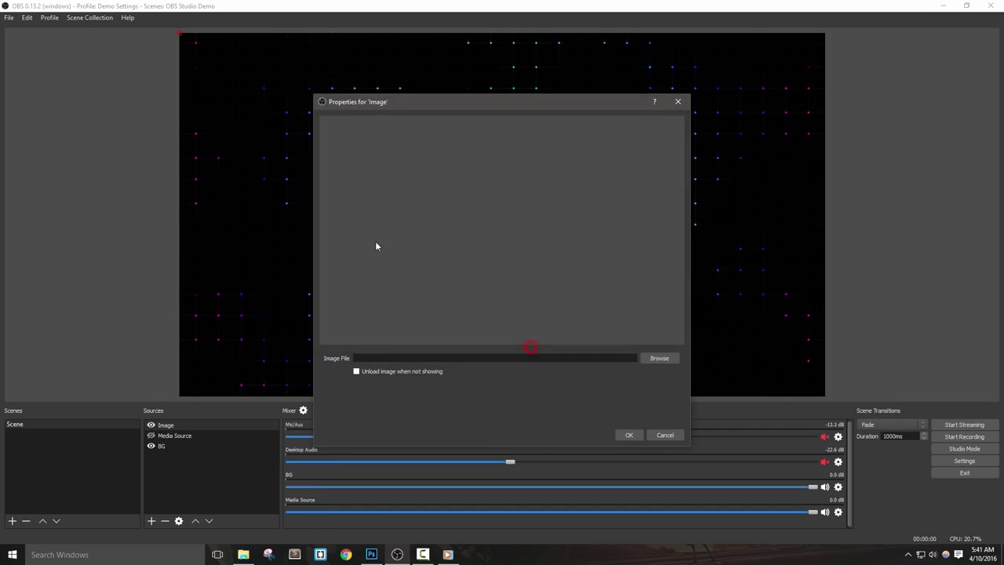
{"action": "left_click", "coordinate": [656, 355]}
{"action": "double_click", "coordinate": [433, 270]}
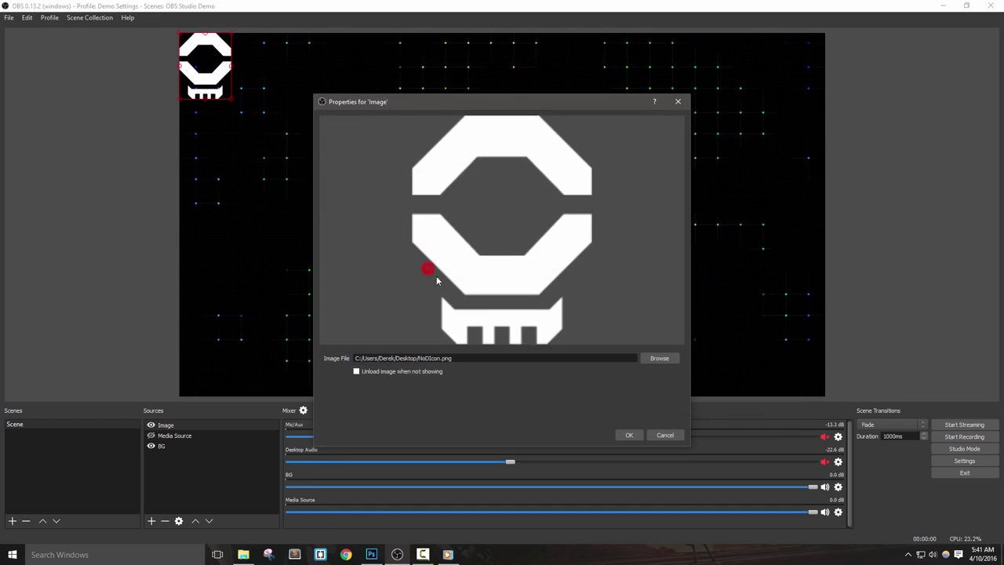
{"action": "left_click", "coordinate": [630, 434]}
{"action": "key", "text": "ctrl+d"}
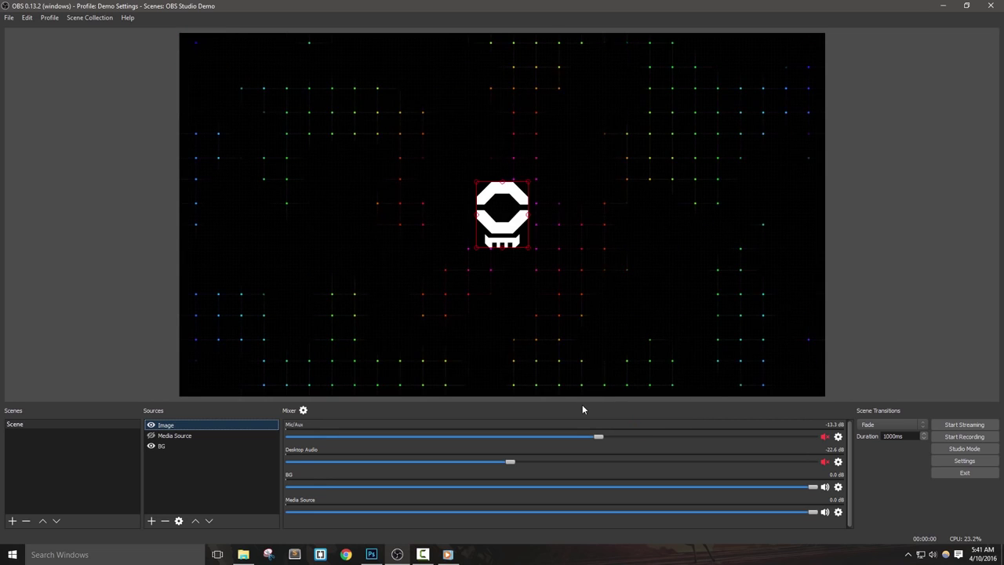
{"action": "left_click", "coordinate": [936, 309]}
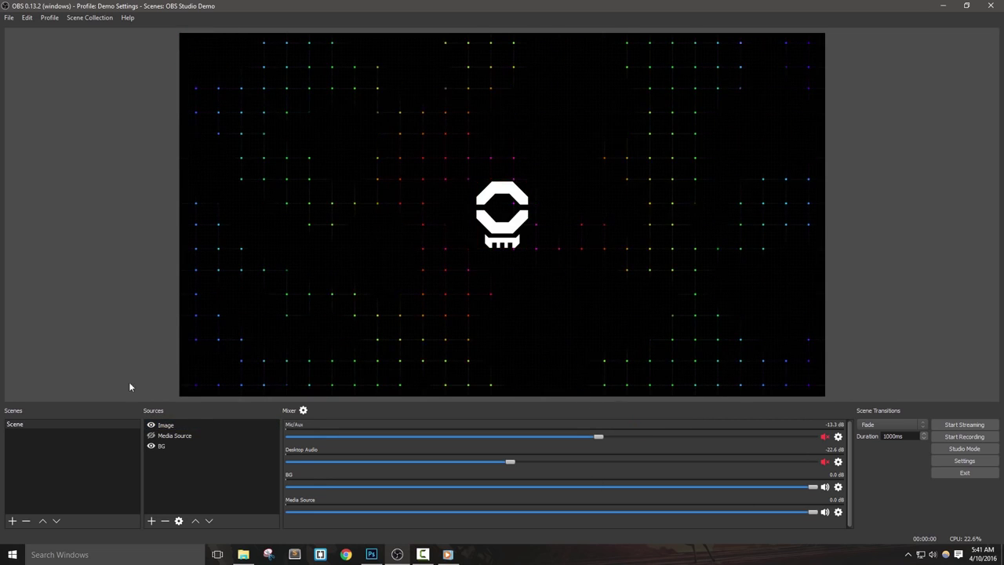